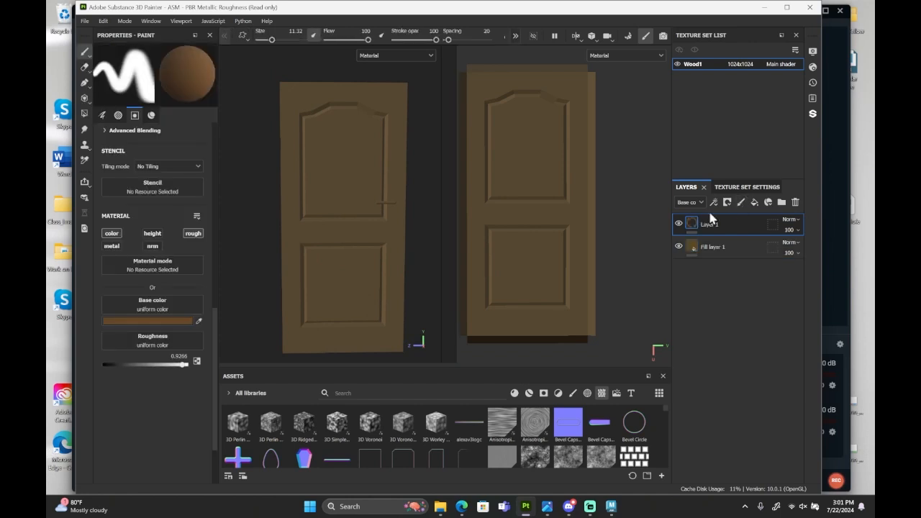
# Set the brush's base color to dark brown 45311C and its size to 16.98.
pyautogui.click(174, 321)
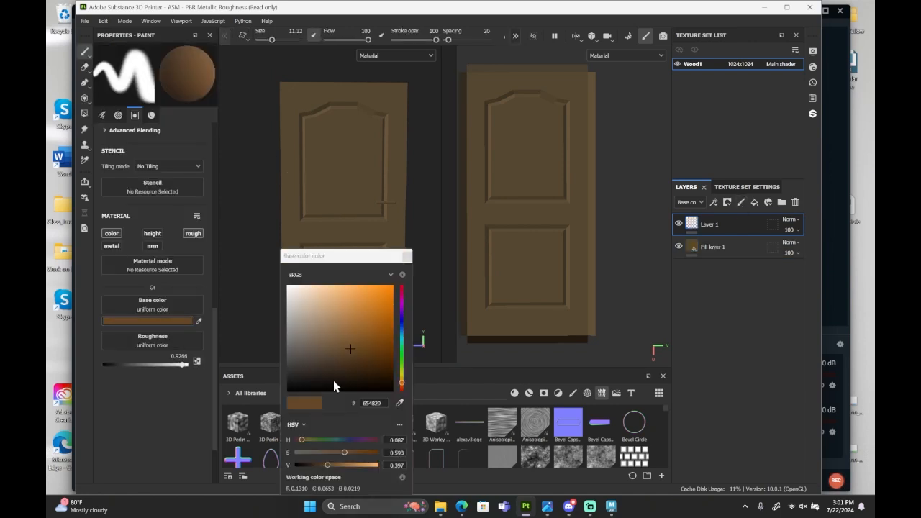
pyautogui.moveTo(328, 465); pyautogui.dragTo(311, 465)
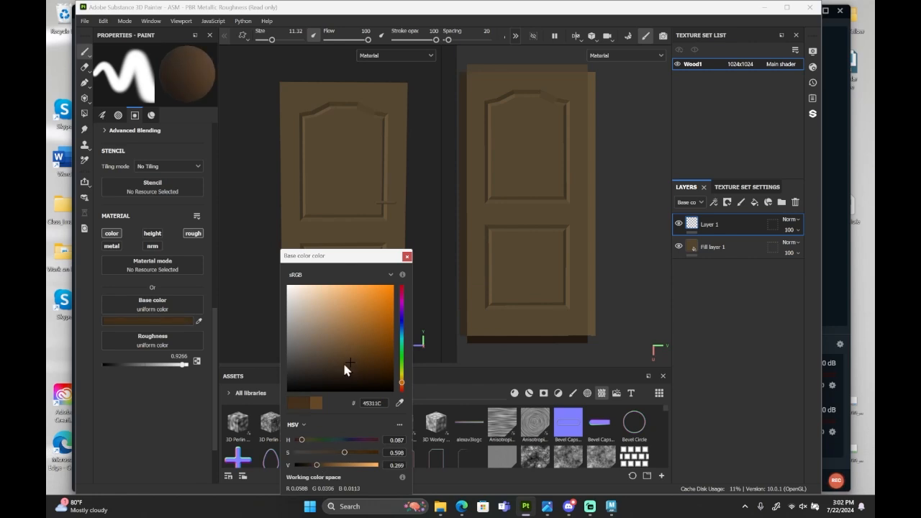
pyautogui.click(406, 256)
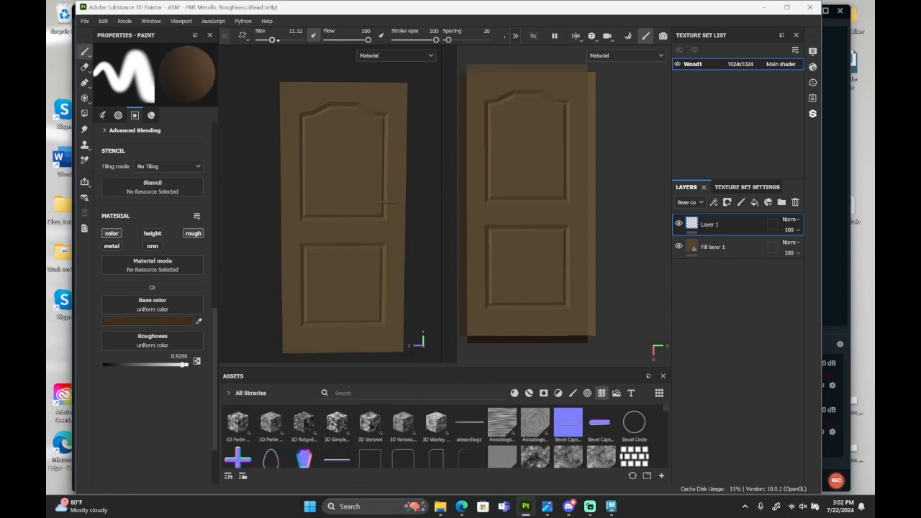
pyautogui.moveTo(272, 39); pyautogui.dragTo(275, 40)
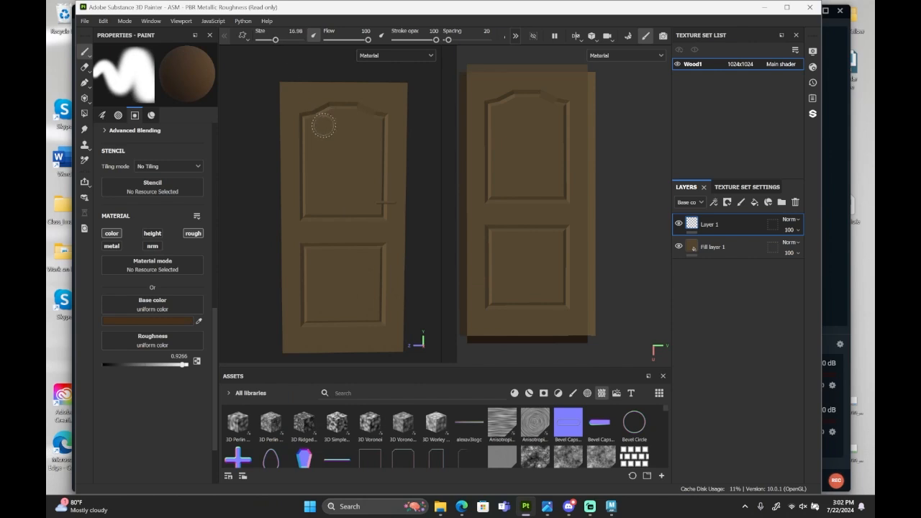
# Paint dark brown patches on Layer 1 across the door's panels, lower panel corners and outer edges.
pyautogui.moveTo(311, 106)
pyautogui.mouseDown()
pyautogui.moveTo(326, 128)
pyautogui.moveTo(317, 154)
pyautogui.moveTo(302, 144)
pyautogui.mouseUp()
pyautogui.moveTo(376, 263); pyautogui.dragTo(367, 195)
pyautogui.moveTo(348, 277); pyautogui.dragTo(334, 246)
pyautogui.moveTo(378, 306)
pyautogui.mouseDown()
pyautogui.moveTo(381, 327)
pyautogui.moveTo(383, 316)
pyautogui.mouseUp()
pyautogui.moveTo(311, 331)
pyautogui.mouseDown()
pyautogui.moveTo(301, 306)
pyautogui.moveTo(298, 320)
pyautogui.mouseUp()
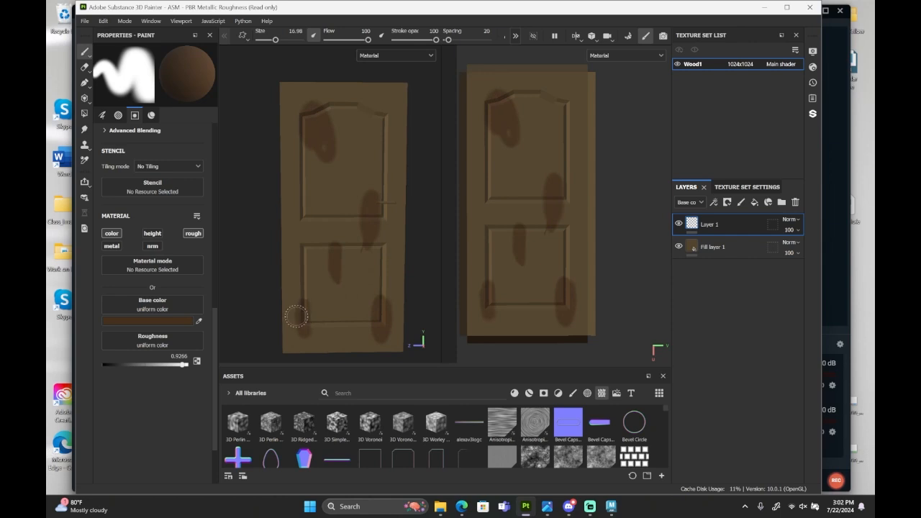
pyautogui.moveTo(250, 261)
pyautogui.keyDown('alt'); pyautogui.mouseDown()
pyautogui.moveTo(312, 263)
pyautogui.moveTo(296, 261)
pyautogui.moveTo(316, 233)
pyautogui.moveTo(288, 244)
pyautogui.mouseUp(); pyautogui.keyUp('alt')
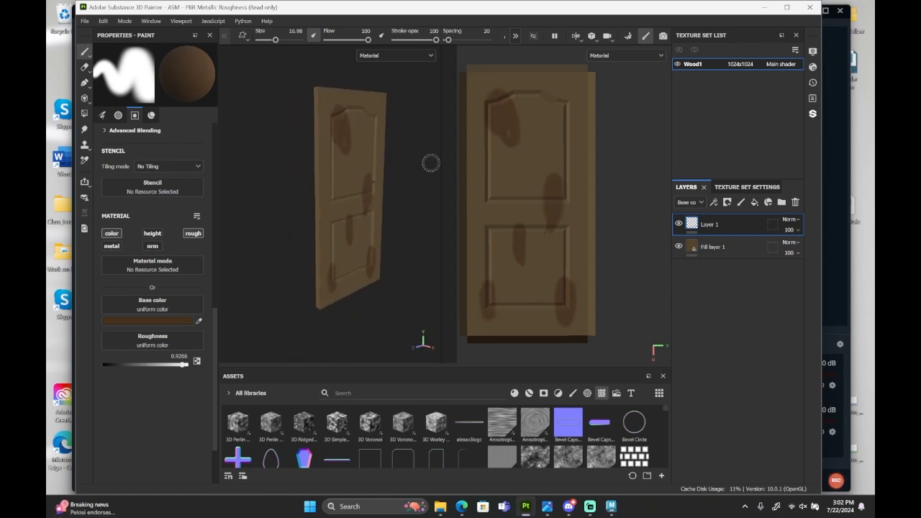
pyautogui.moveTo(310, 199)
pyautogui.mouseDown()
pyautogui.moveTo(320, 171)
pyautogui.moveTo(381, 233)
pyautogui.moveTo(294, 240)
pyautogui.moveTo(309, 229)
pyautogui.moveTo(293, 225)
pyautogui.mouseUp()
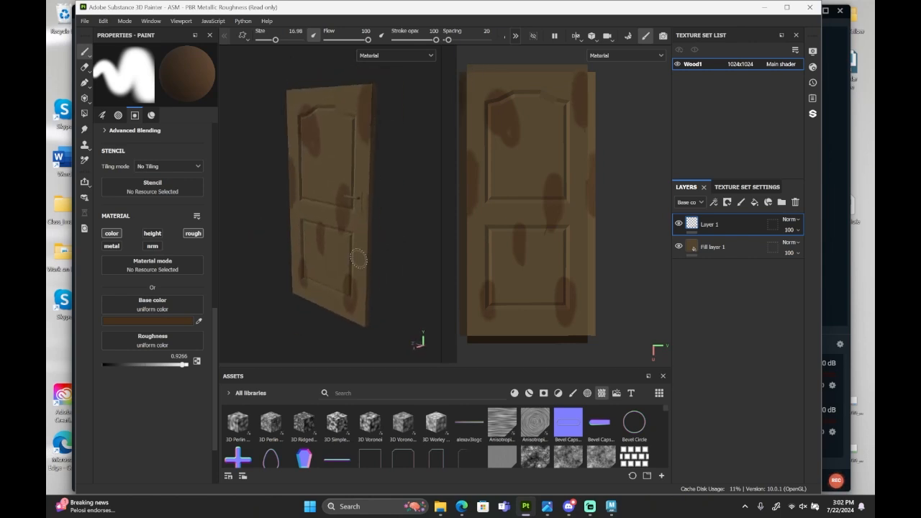
# Try a light tan AD865C stroke on the door, undo it, and darken the brush color to 976E43.
pyautogui.keyDown('alt'); pyautogui.moveTo(355, 256); pyautogui.dragTo(393, 264); pyautogui.keyUp('alt')
pyautogui.click(158, 322)
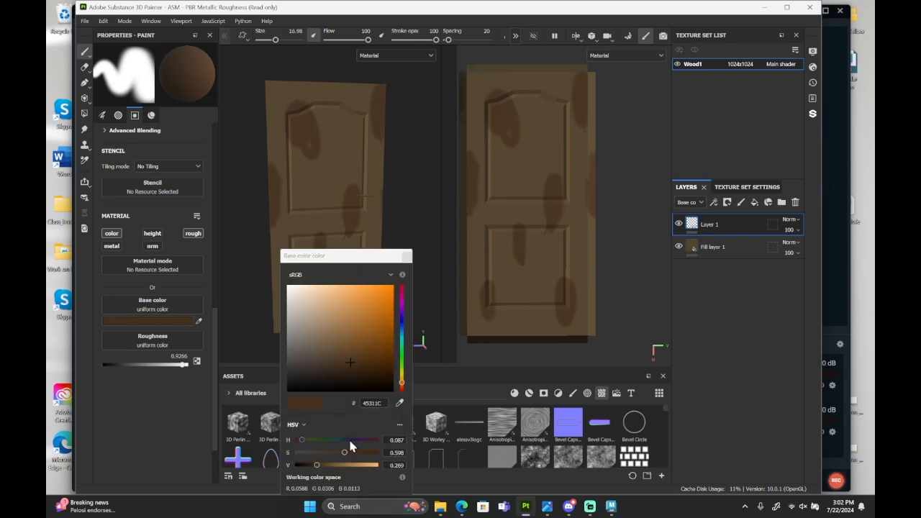
pyautogui.moveTo(348, 466); pyautogui.dragTo(351, 466)
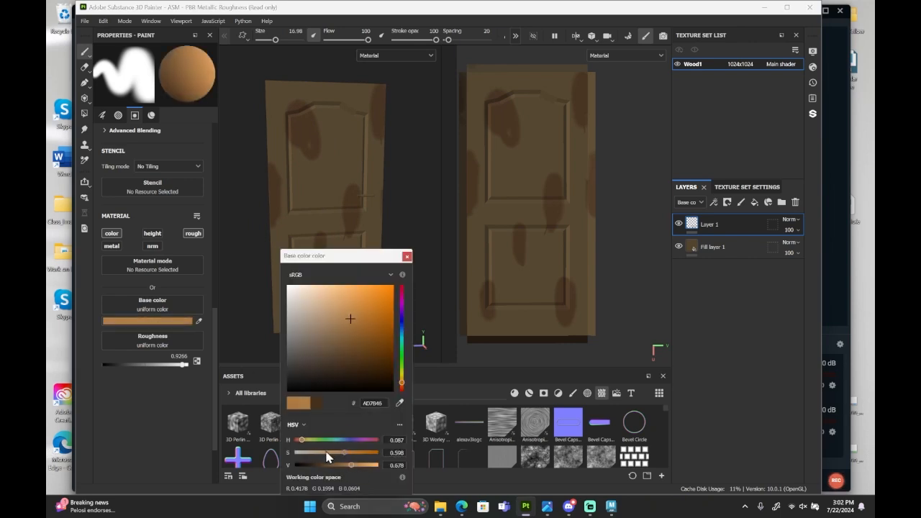
pyautogui.click(407, 256)
pyautogui.moveTo(273, 82); pyautogui.dragTo(320, 210)
pyautogui.hotkey('ctrl', 'z')
pyautogui.click(177, 320)
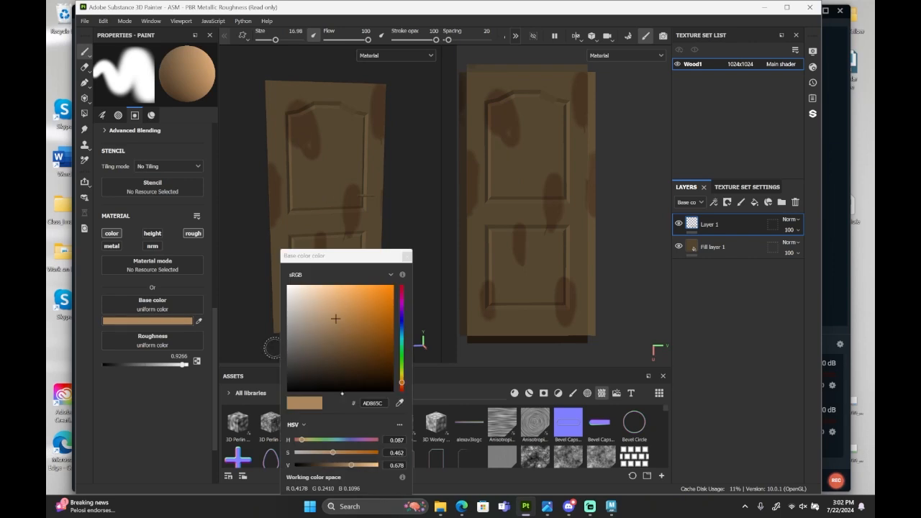
pyautogui.moveTo(331, 453); pyautogui.dragTo(337, 453)
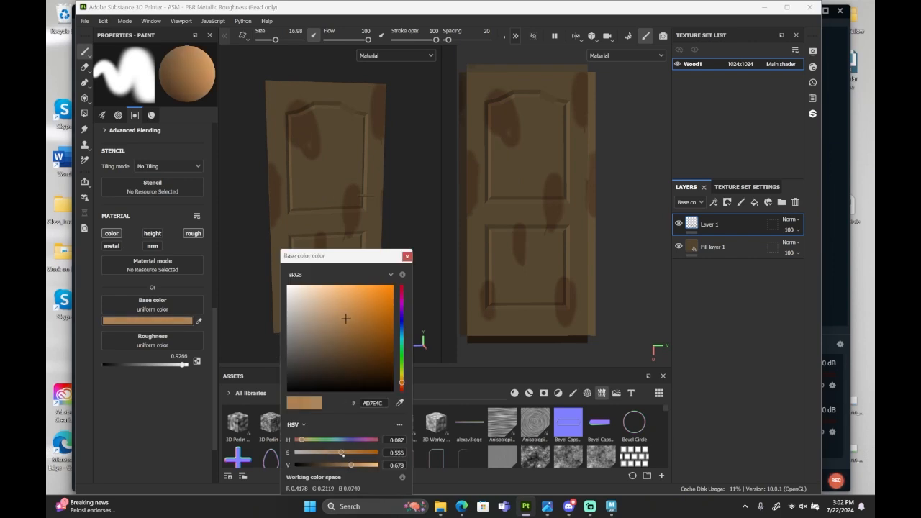
pyautogui.moveTo(346, 317); pyautogui.dragTo(346, 328)
# Sample the door's brown as the brush color, brighten it to 89734F, and undo a test stroke on the upper panel.
pyautogui.click(400, 403)
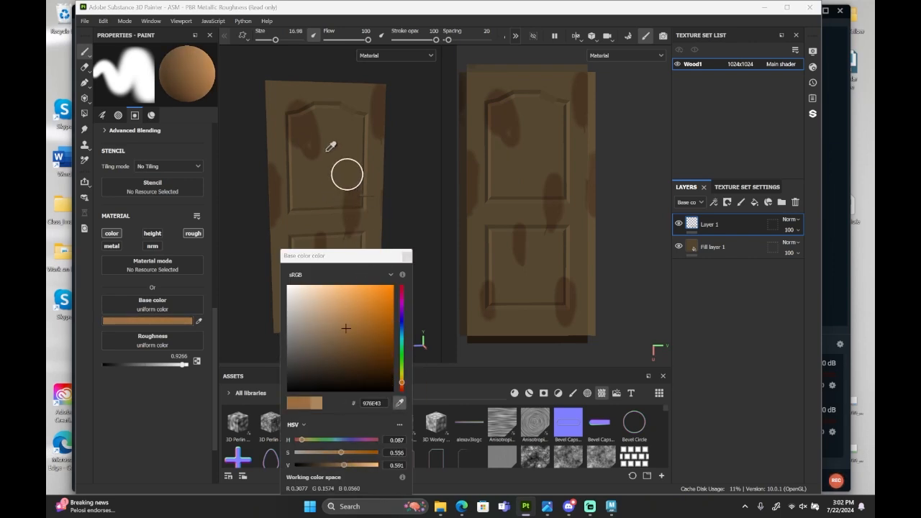
pyautogui.click(326, 151)
pyautogui.click(341, 465)
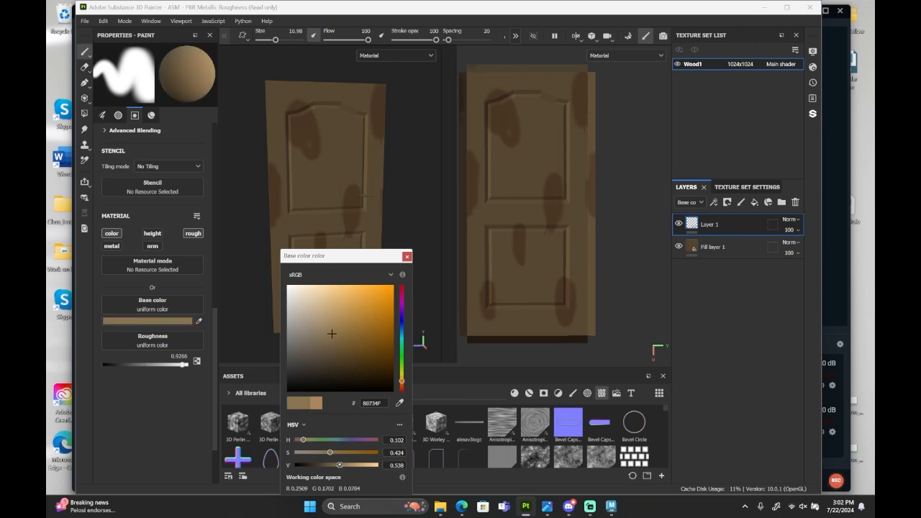
pyautogui.click(408, 257)
pyautogui.moveTo(321, 119); pyautogui.dragTo(323, 160)
pyautogui.hotkey('ctrl', 'z')
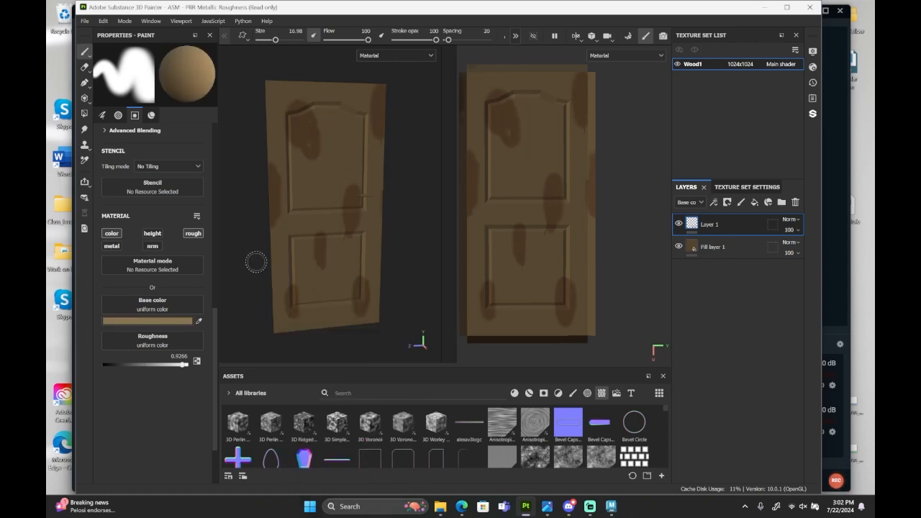
# Darken the brush color to 806B4A and undo the test strokes on the upper panel.
pyautogui.click(174, 322)
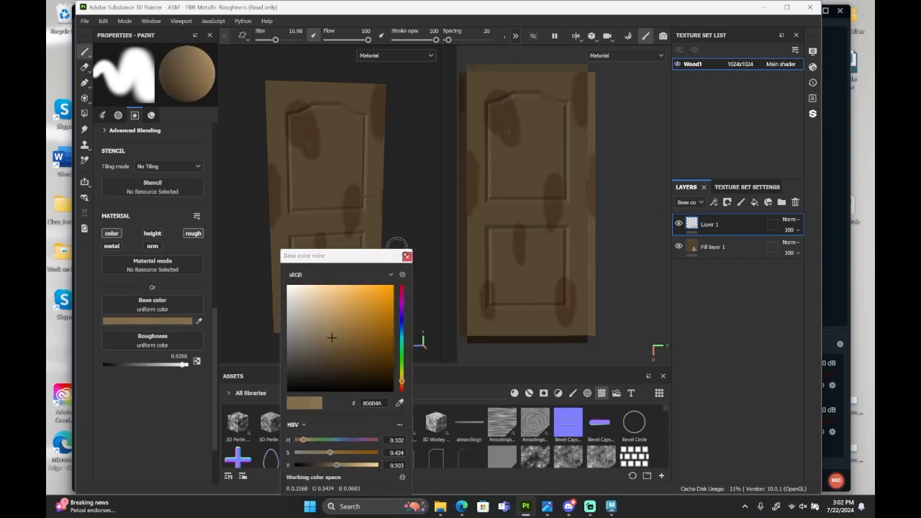
pyautogui.click(408, 257)
pyautogui.moveTo(329, 109); pyautogui.dragTo(323, 183)
pyautogui.hotkey('ctrl', 'z')
pyautogui.click(175, 322)
pyautogui.click(408, 257)
pyautogui.moveTo(311, 118); pyautogui.dragTo(313, 212)
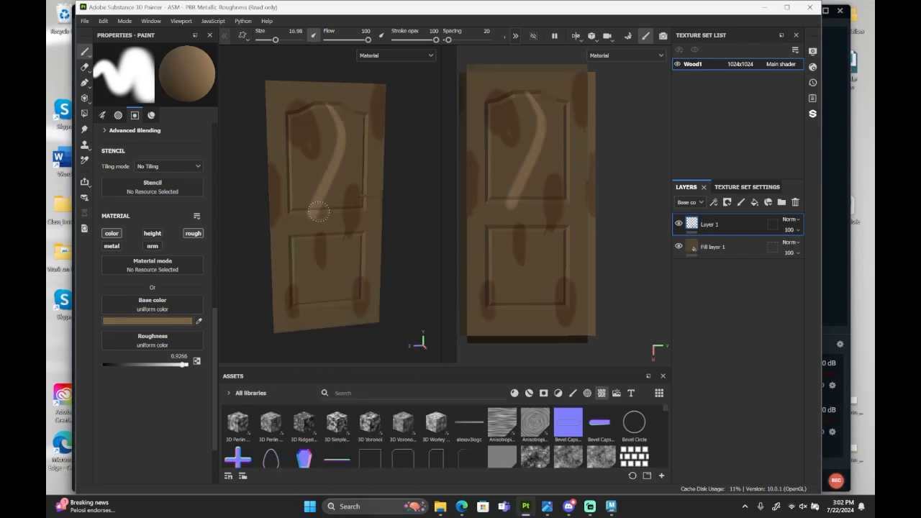
pyautogui.hotkey('ctrl', 'z')
# Paint wavy light brown streaks over both door panels, the surrounding frame and the door's edges.
pyautogui.moveTo(319, 89)
pyautogui.mouseDown()
pyautogui.moveTo(336, 140)
pyautogui.moveTo(292, 174)
pyautogui.moveTo(284, 126)
pyautogui.moveTo(364, 316)
pyautogui.moveTo(287, 284)
pyautogui.mouseUp()
pyautogui.moveTo(367, 108)
pyautogui.mouseDown()
pyautogui.moveTo(374, 162)
pyautogui.moveTo(353, 194)
pyautogui.mouseUp()
pyautogui.moveTo(289, 310); pyautogui.dragTo(288, 328)
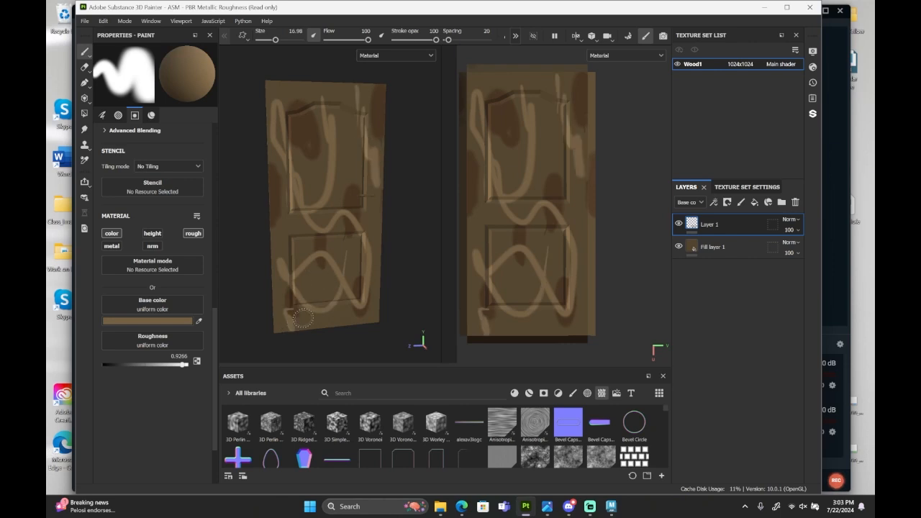
pyautogui.scroll(-1, 350, 306)
pyautogui.moveTo(398, 283)
pyautogui.keyDown('alt'); pyautogui.mouseDown()
pyautogui.moveTo(318, 277)
pyautogui.moveTo(381, 290)
pyautogui.mouseUp(); pyautogui.keyUp('alt')
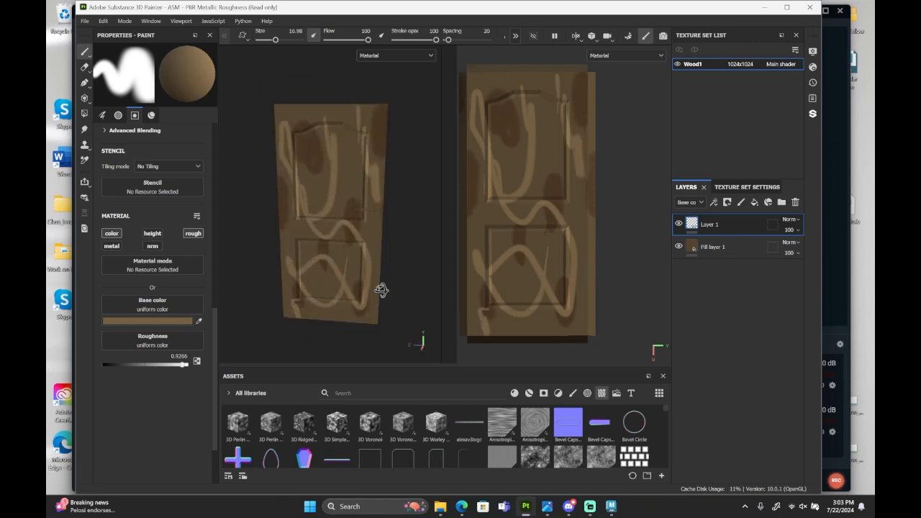
pyautogui.moveTo(504, 72); pyautogui.dragTo(538, 77)
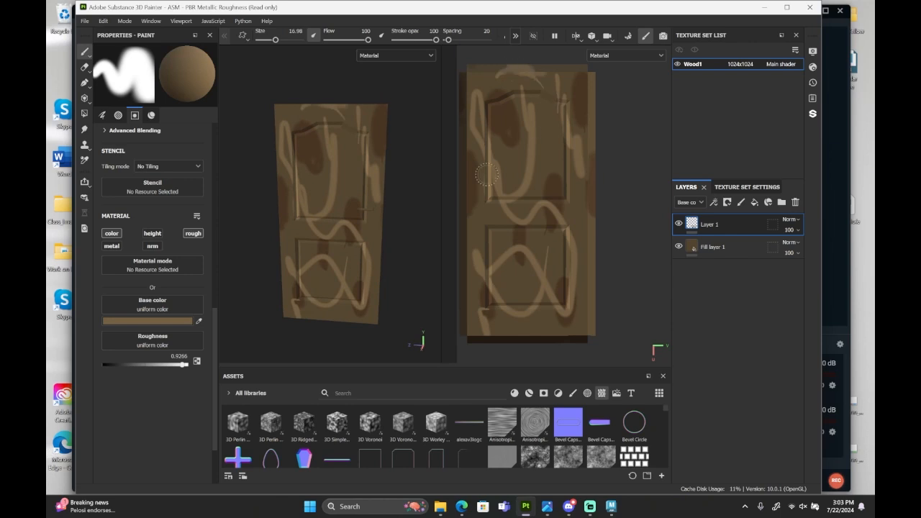
pyautogui.moveTo(454, 236)
pyautogui.mouseDown()
pyautogui.moveTo(459, 227)
pyautogui.moveTo(464, 309)
pyautogui.mouseUp()
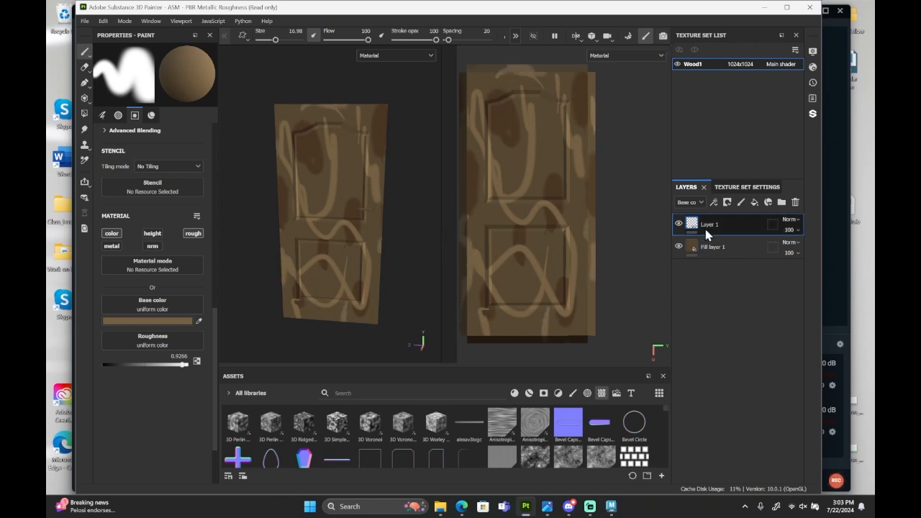
# Add a Blur filter to Layer 1 with a blur intensity of 2.53.
pyautogui.rightClick(707, 229)
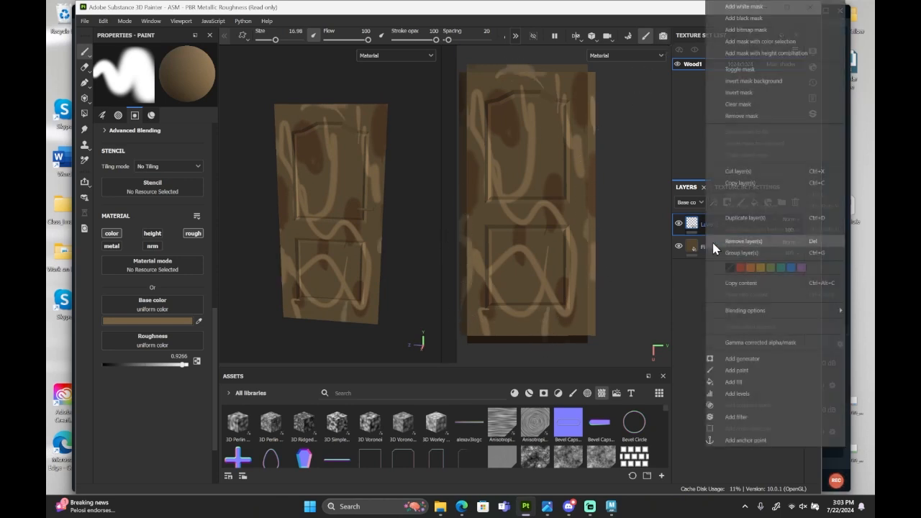
pyautogui.click(748, 417)
pyautogui.click(155, 94)
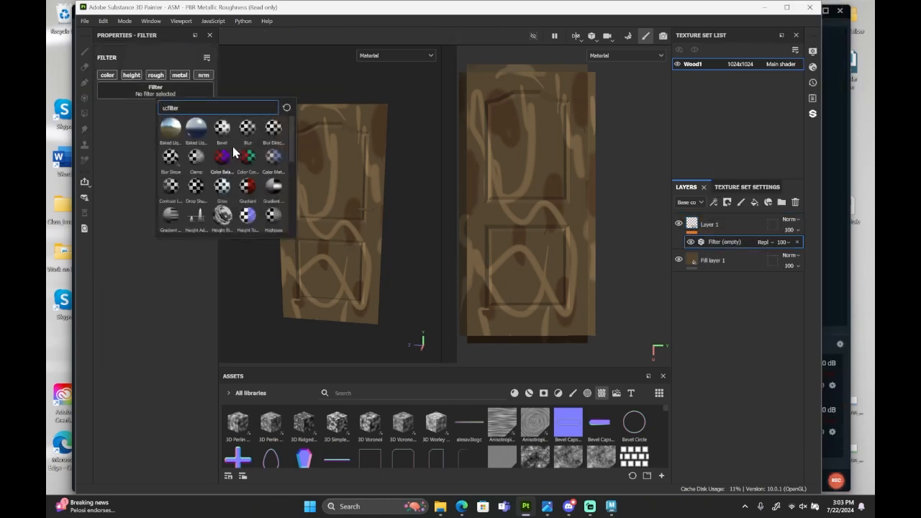
pyautogui.click(247, 128)
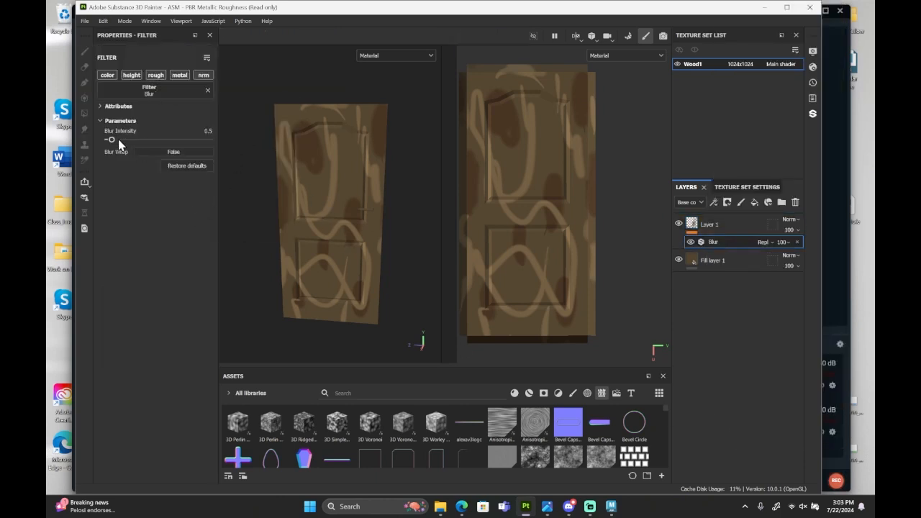
pyautogui.click(121, 140)
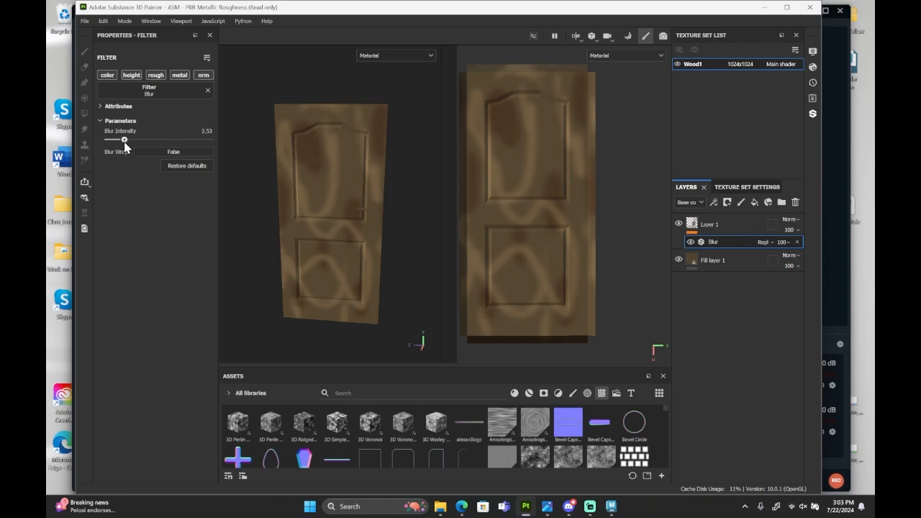
# Add a Blur Directional filter to Layer 1 with an intensity of 11.87 and an angle of 0.
pyautogui.click(742, 225)
pyautogui.rightClick(734, 221)
pyautogui.click(769, 416)
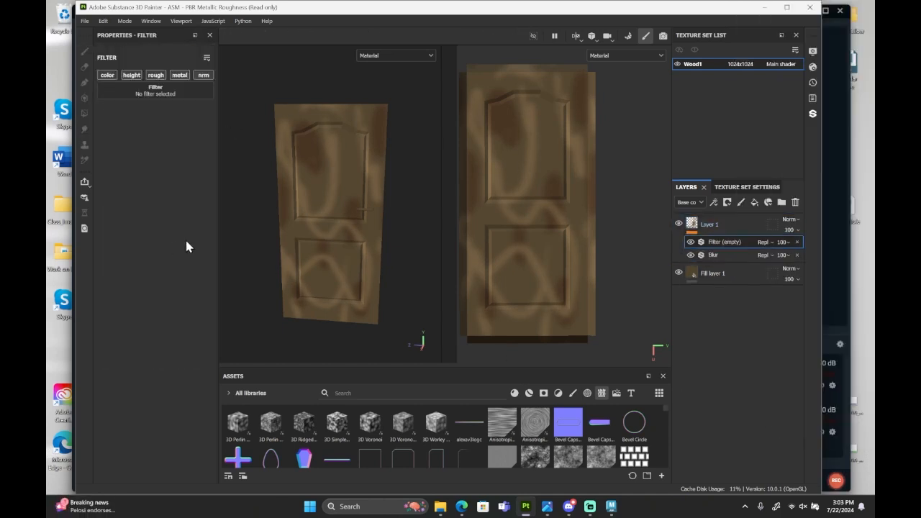
pyautogui.click(155, 90)
pyautogui.click(274, 125)
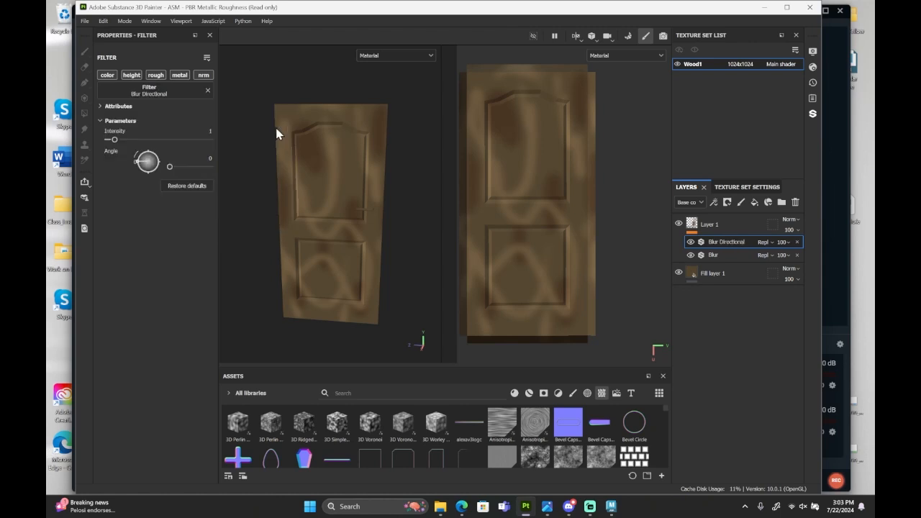
pyautogui.moveTo(145, 157); pyautogui.dragTo(124, 164)
pyautogui.moveTo(133, 142); pyautogui.dragTo(178, 152)
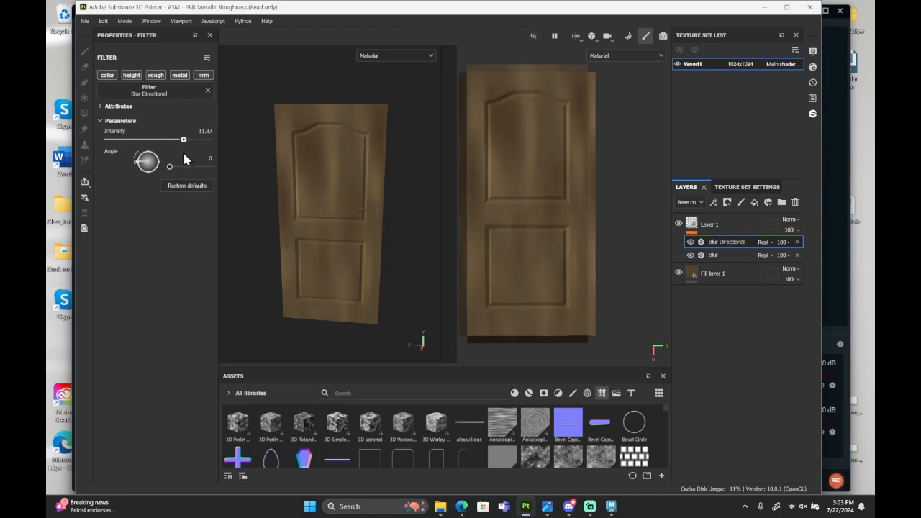
# Reduce Layer 1's opacity to 61.
pyautogui.click(795, 229)
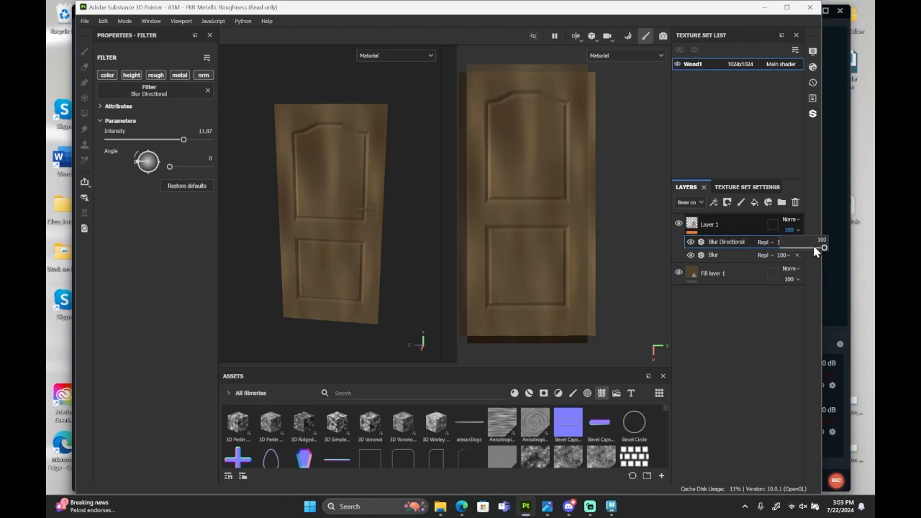
pyautogui.moveTo(816, 250); pyautogui.dragTo(807, 249)
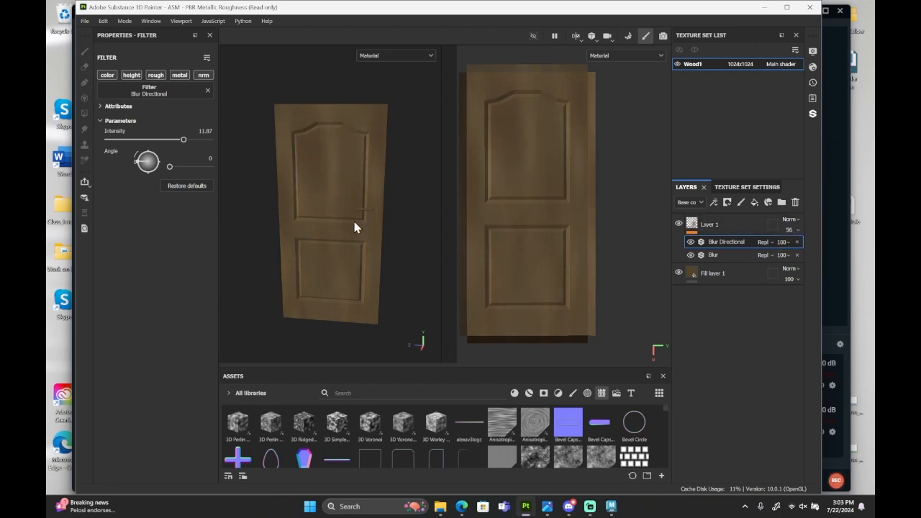
pyautogui.keyDown('alt'); pyautogui.moveTo(353, 226); pyautogui.dragTo(325, 219); pyautogui.keyUp('alt')
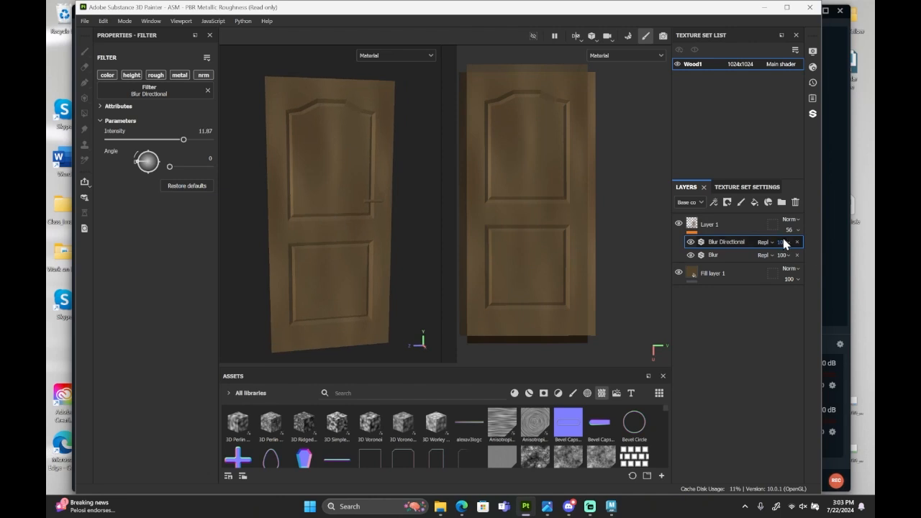
pyautogui.click(796, 247)
pyautogui.moveTo(797, 241); pyautogui.dragTo(805, 250)
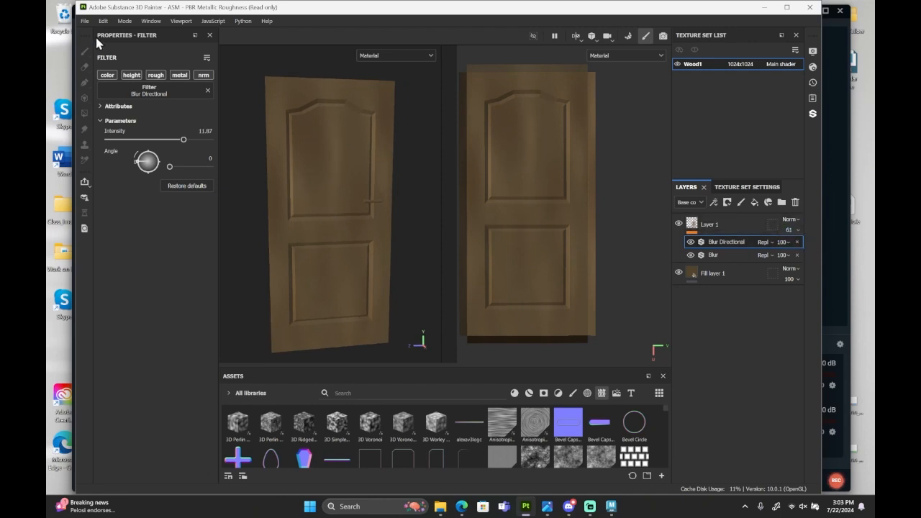
# Smudge the painted streaks on Layer 1 and hide its Blur Directional and Blur filters.
pyautogui.click(691, 225)
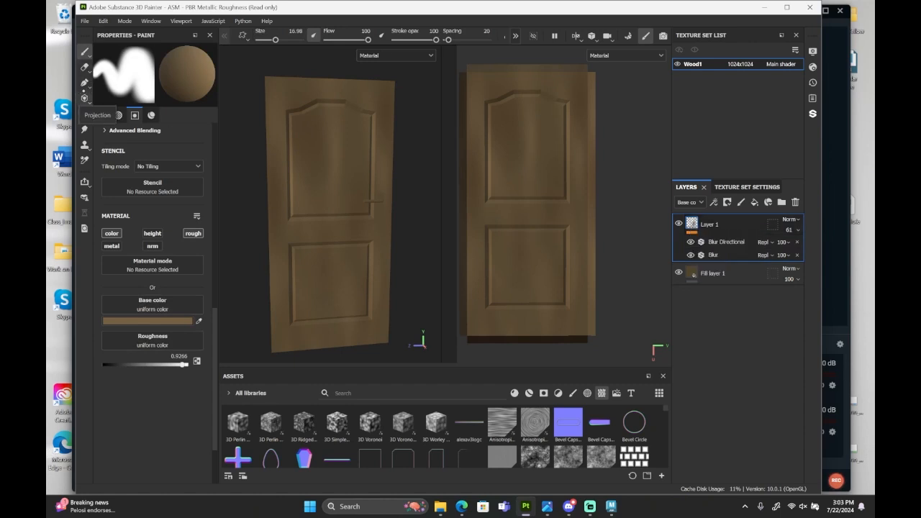
pyautogui.click(84, 129)
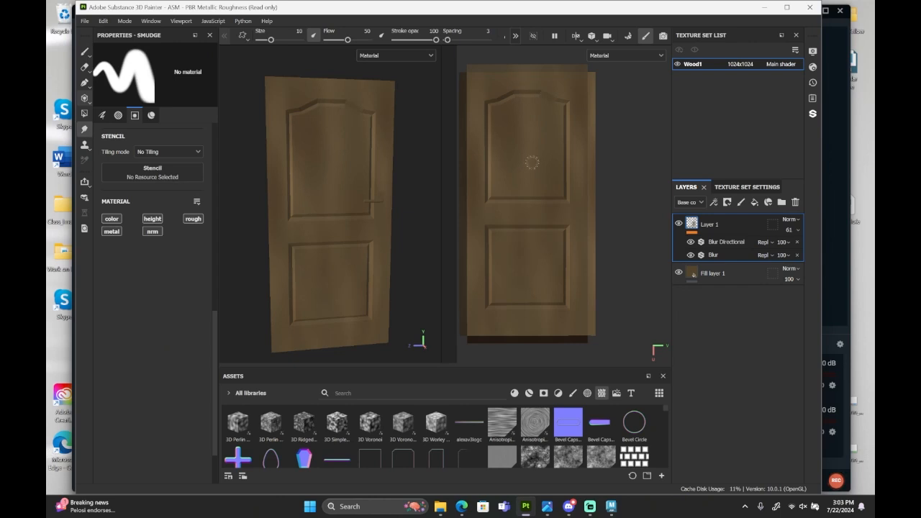
pyautogui.click(690, 242)
pyautogui.click(691, 254)
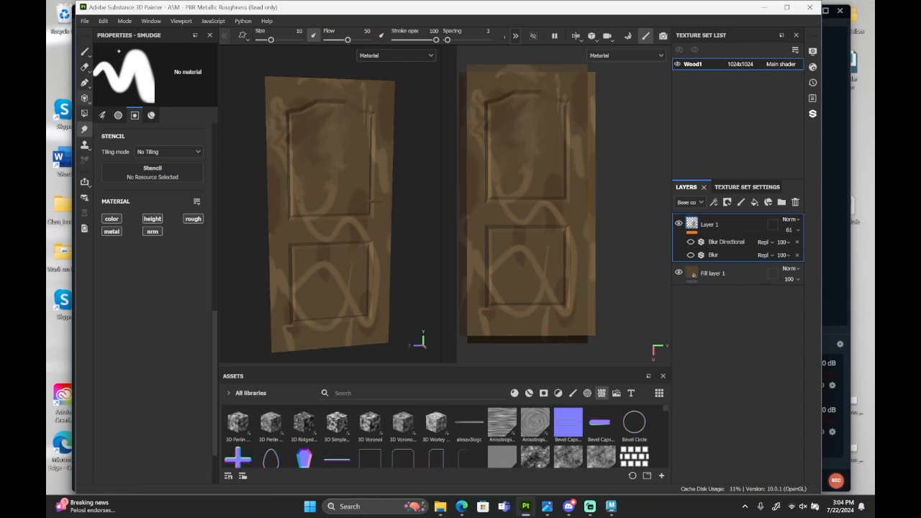
# Switch to the Eraser and turn Layer 1's Blur Directional and Blur filters back on.
pyautogui.press('e')
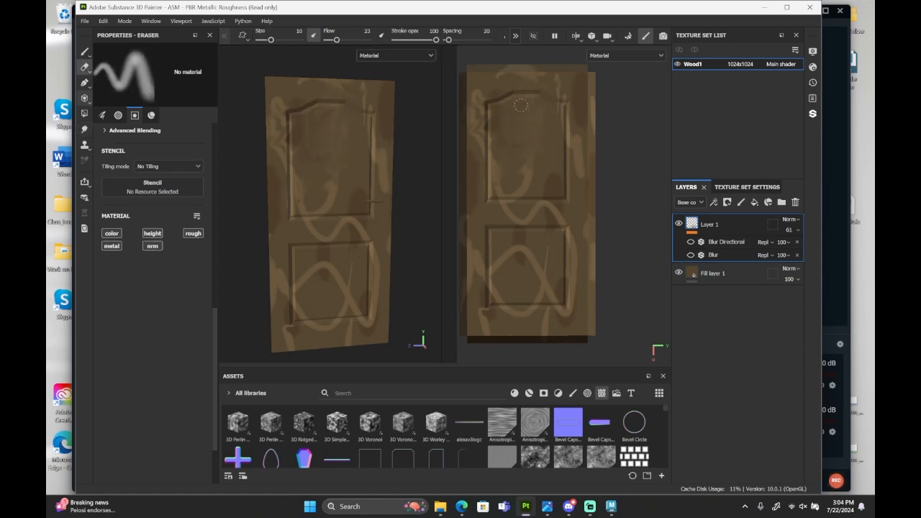
pyautogui.click(690, 242)
pyautogui.click(691, 255)
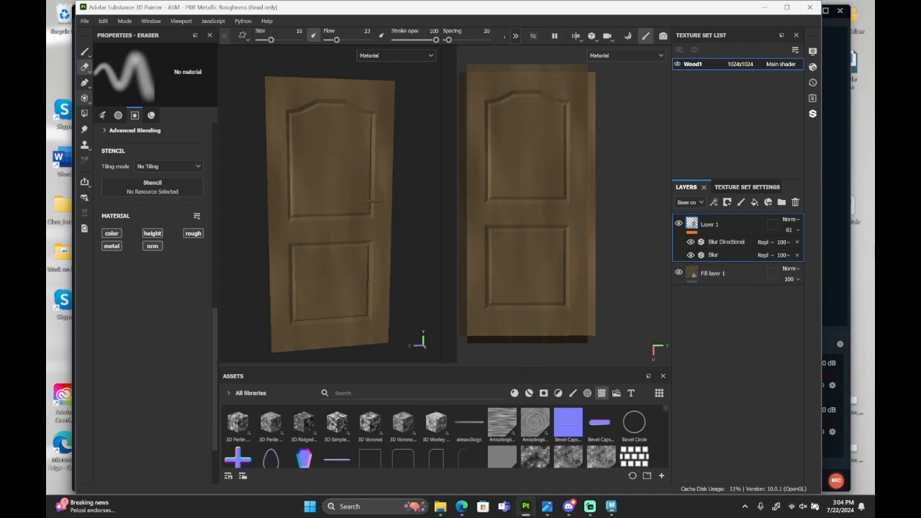
# Add a fill layer above Layer 1 with only the color channel active and mask it with Anisotropic Noise.
pyautogui.click(754, 202)
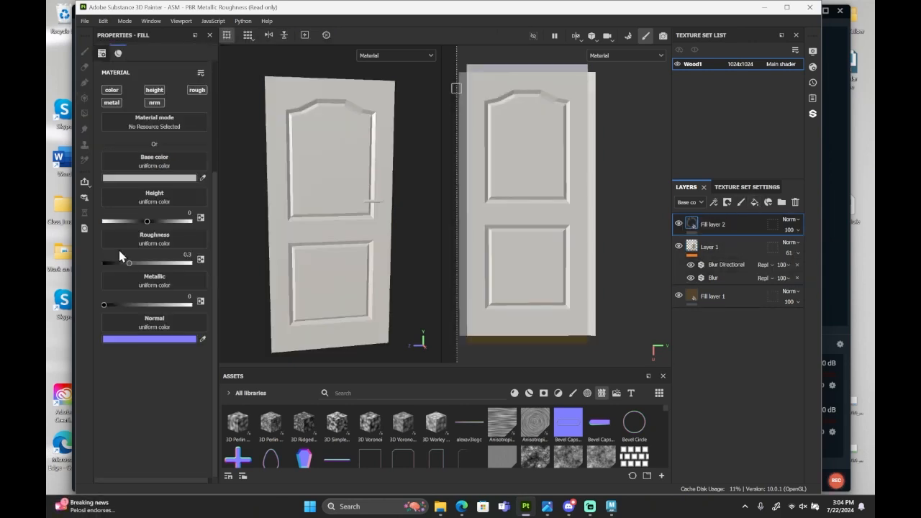
pyautogui.click(153, 103)
pyautogui.click(114, 102)
pyautogui.click(154, 90)
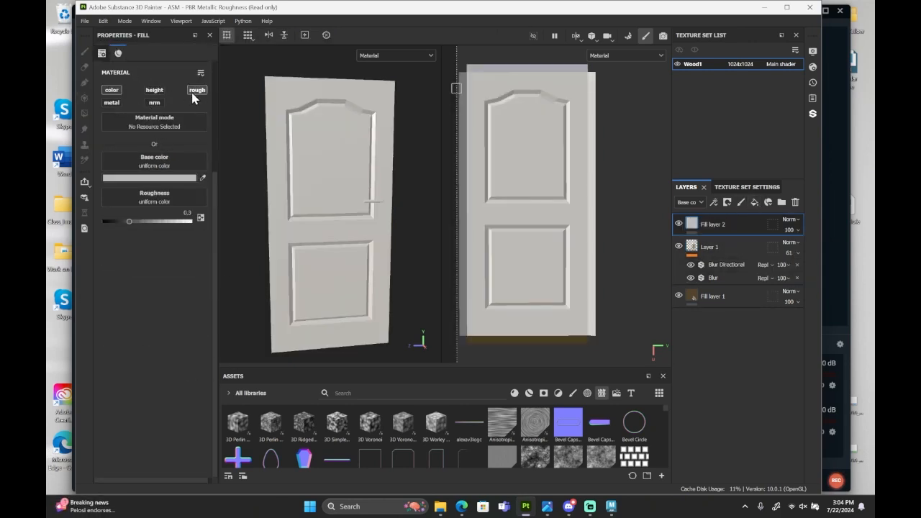
pyautogui.click(195, 91)
pyautogui.moveTo(503, 421)
pyautogui.mouseDown()
pyautogui.moveTo(339, 232)
pyautogui.moveTo(756, 241)
pyautogui.moveTo(710, 227)
pyautogui.mouseUp()
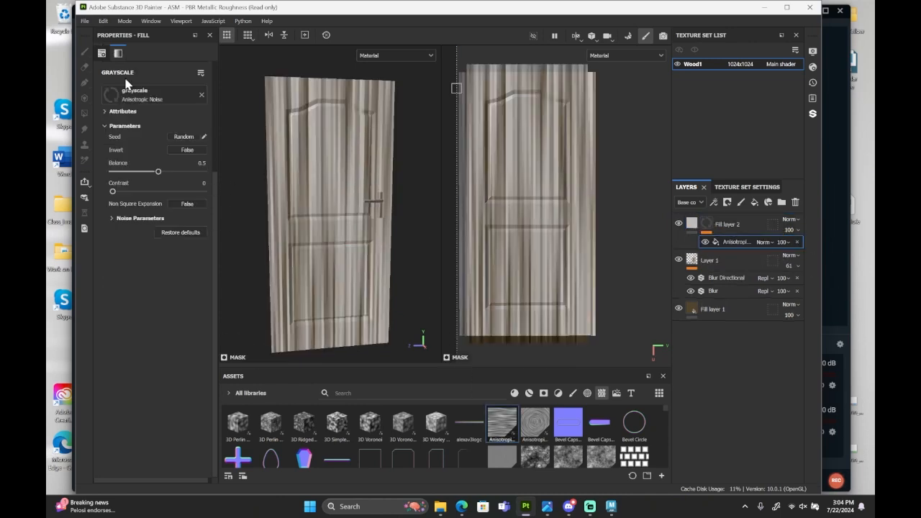
# Set the Anisotropic Noise mask's Y Amount to 512, X Amount to 28 and tiling to 2.52.
pyautogui.click(137, 218)
pyautogui.moveTo(169, 264); pyautogui.dragTo(232, 267)
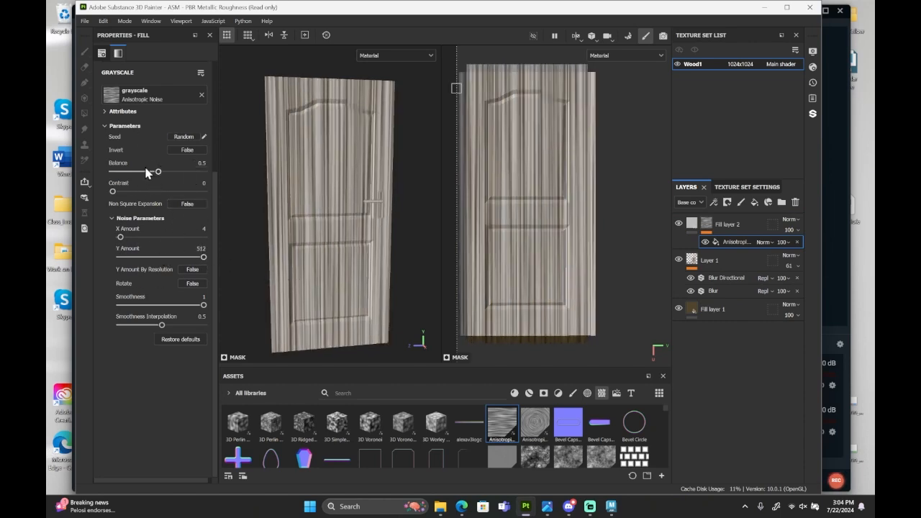
pyautogui.moveTo(121, 238); pyautogui.dragTo(125, 239)
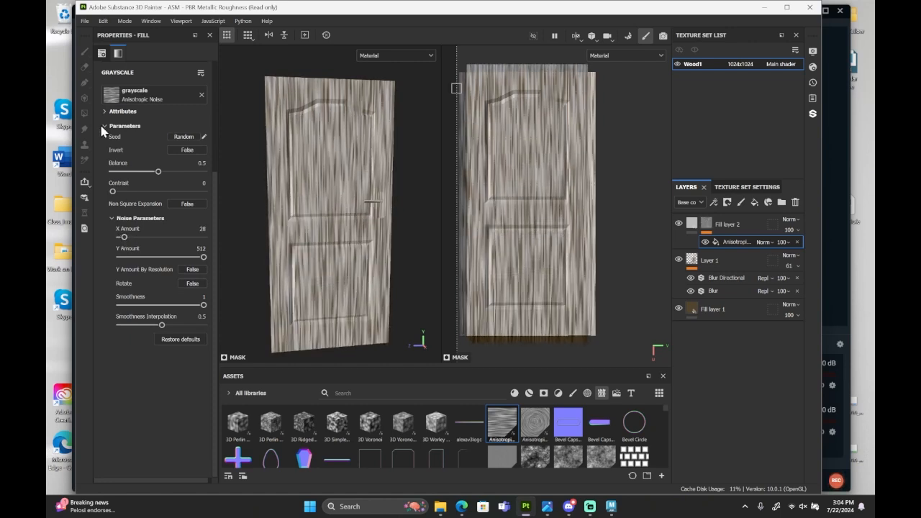
pyautogui.scroll(3, 108, 133)
pyautogui.moveTo(145, 164); pyautogui.dragTo(147, 166)
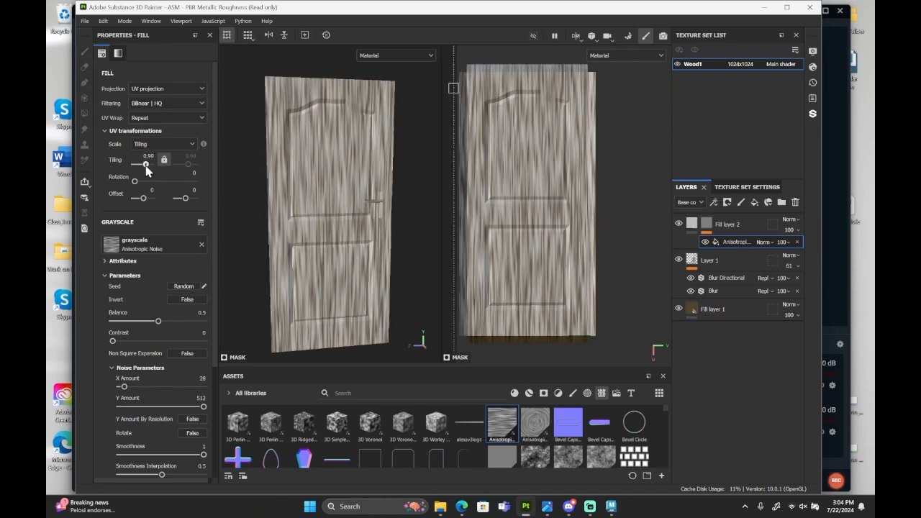
pyautogui.moveTo(147, 164); pyautogui.dragTo(146, 164)
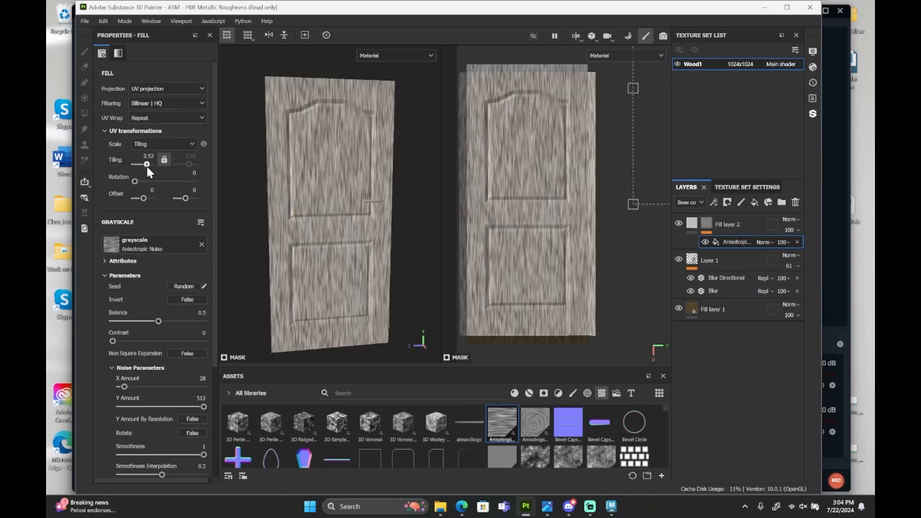
# Set the Anisotropic Noise's X Amount to 16, balance to 0.24 and contrast to 0.16.
pyautogui.scroll(-3, 97, 317)
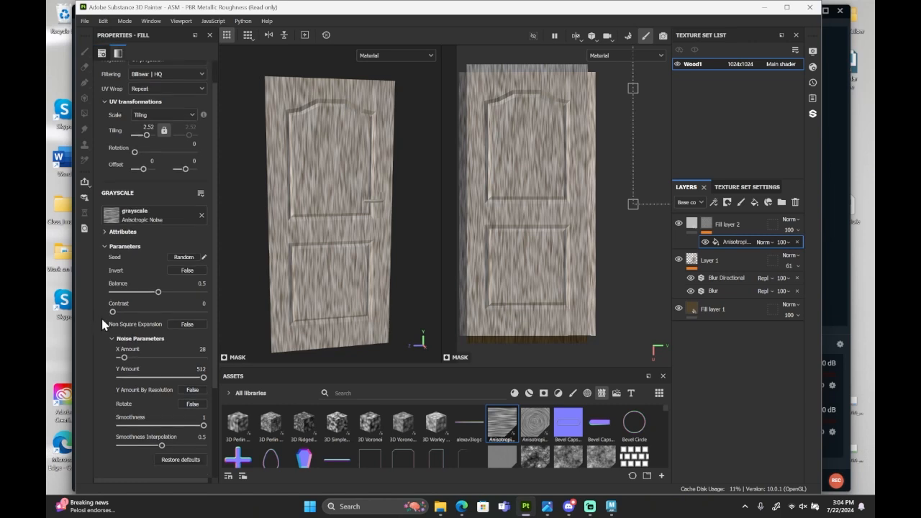
pyautogui.moveTo(123, 299); pyautogui.dragTo(122, 304)
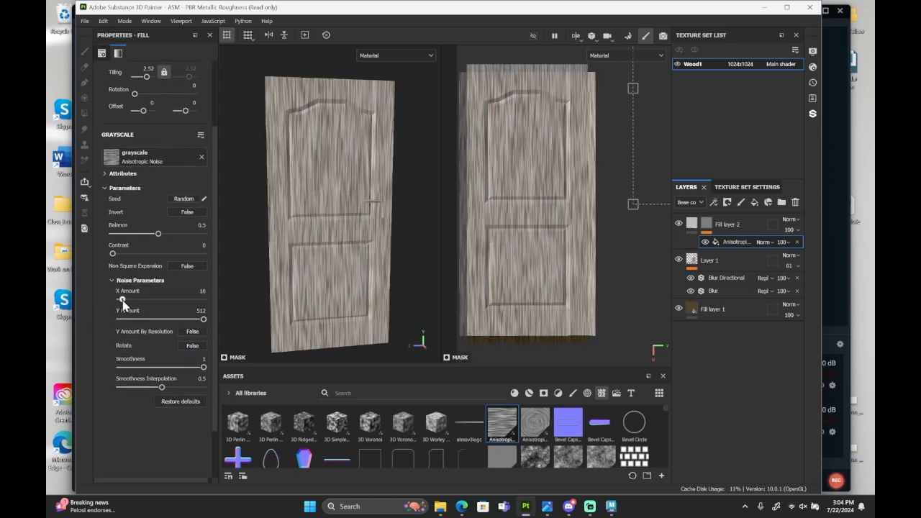
pyautogui.moveTo(157, 231); pyautogui.dragTo(139, 234)
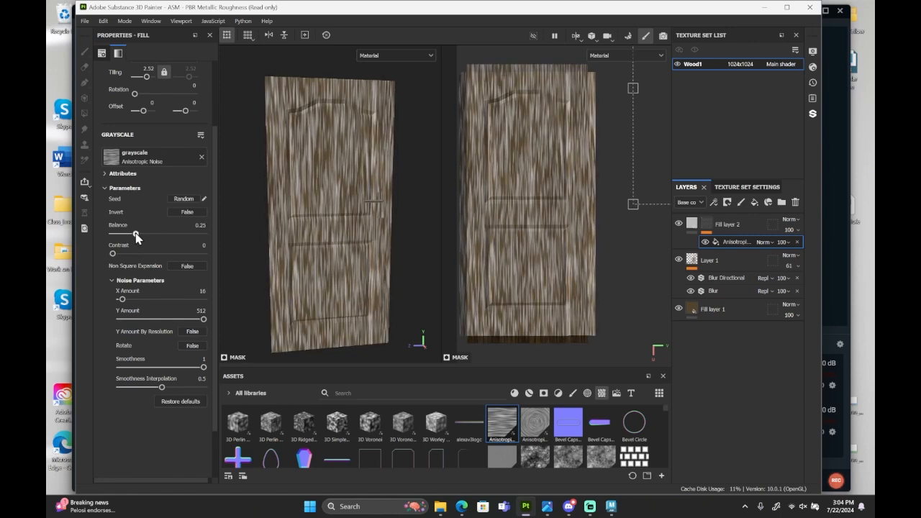
pyautogui.moveTo(115, 257); pyautogui.dragTo(136, 240)
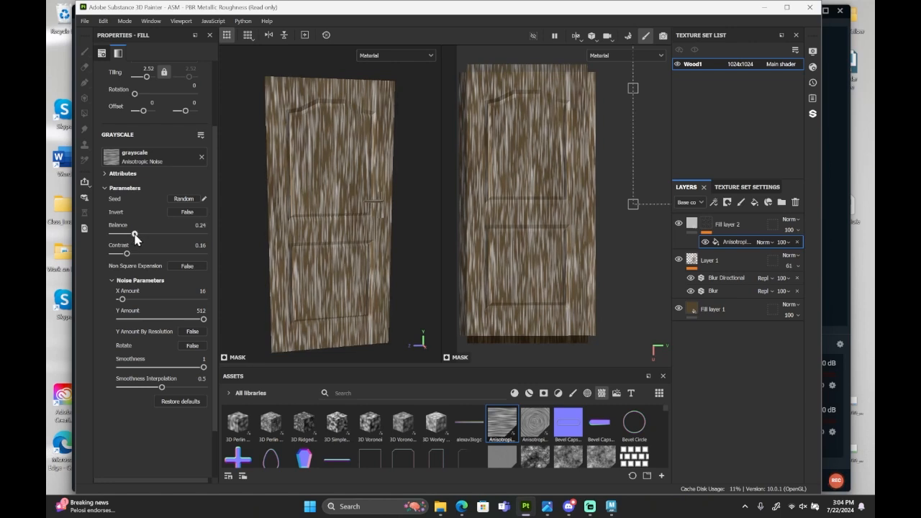
# Sample Fill layer 1's brown as Fill layer 2's base color and darken it to a value (V) of 0.304.
pyautogui.click(693, 224)
pyautogui.click(202, 241)
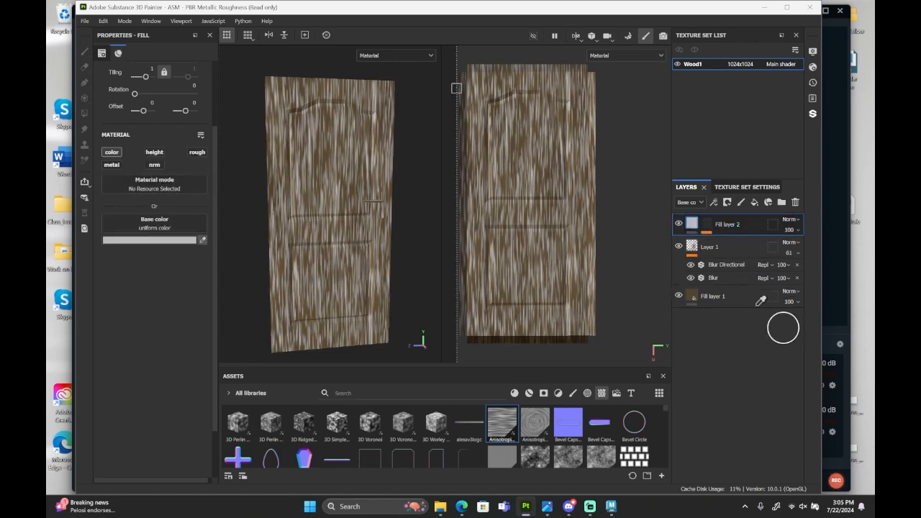
pyautogui.click(692, 295)
pyautogui.click(177, 243)
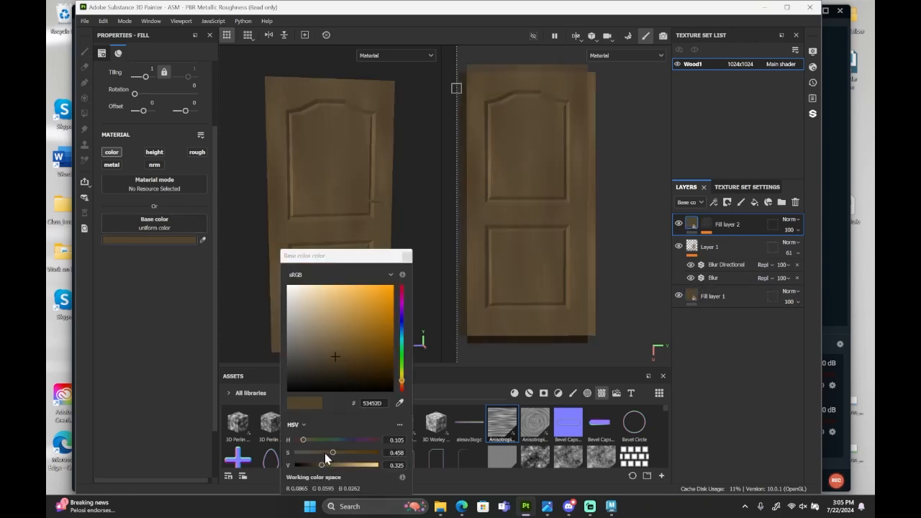
pyautogui.moveTo(321, 465); pyautogui.dragTo(319, 466)
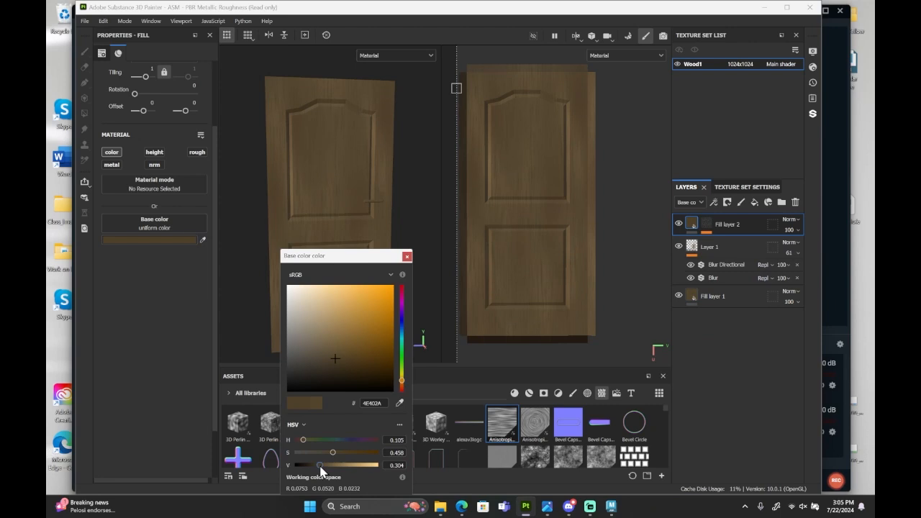
pyautogui.click(407, 256)
pyautogui.scroll(3, 329, 294)
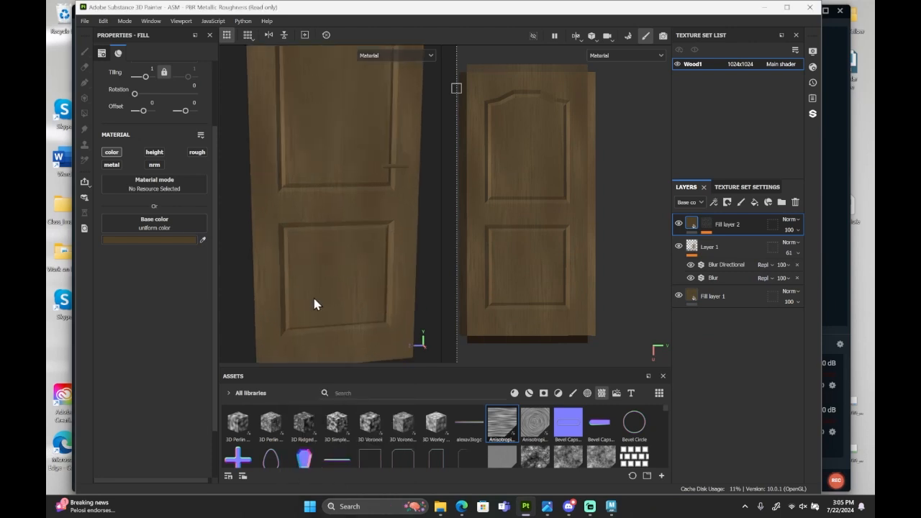
pyautogui.keyDown('alt'); pyautogui.moveTo(341, 272); pyautogui.dragTo(346, 237); pyautogui.keyUp('alt')
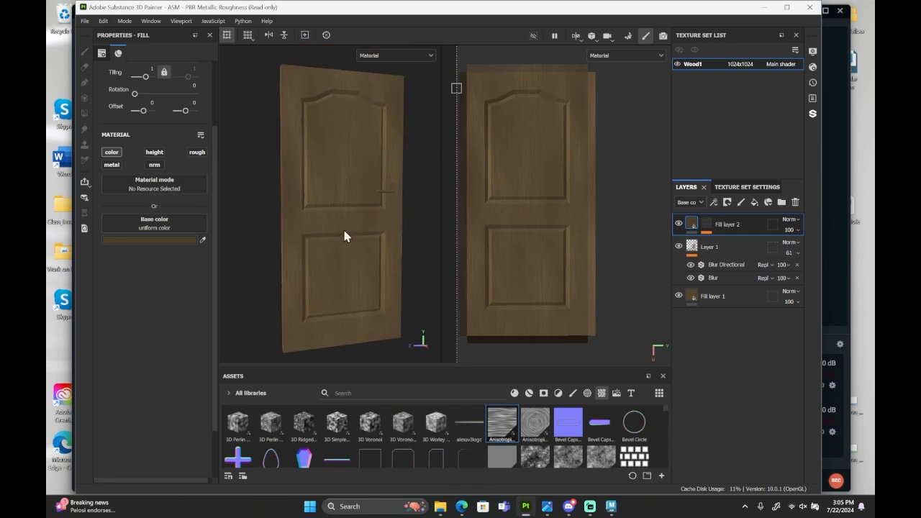
# Add a fill layer above Fill layer 2 with only the color channel active and sample Fill layer 1's brown as its base color.
pyautogui.click(427, 392)
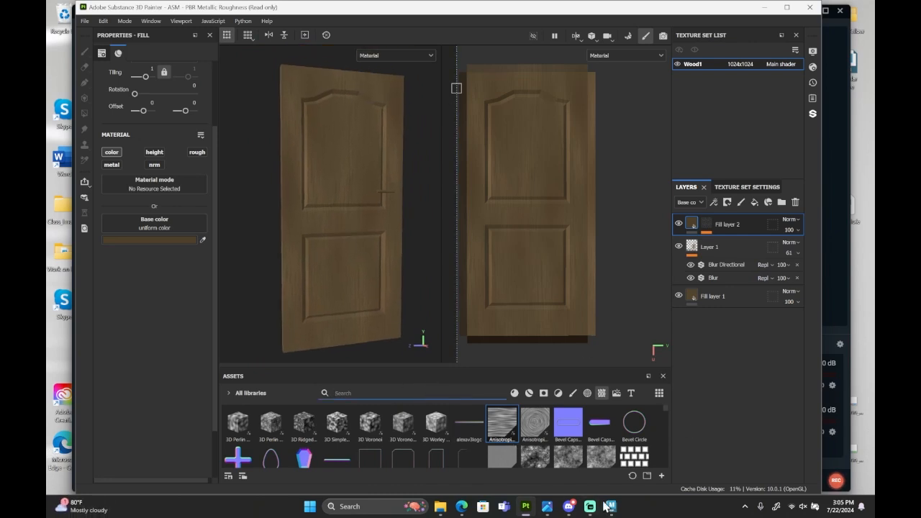
pyautogui.click(755, 203)
pyautogui.click(159, 166)
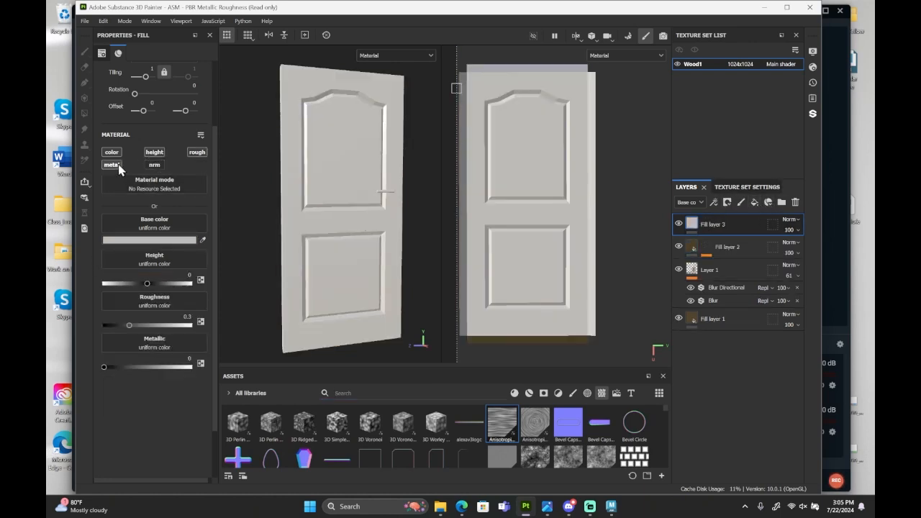
pyautogui.click(115, 165)
pyautogui.click(154, 152)
pyautogui.click(198, 153)
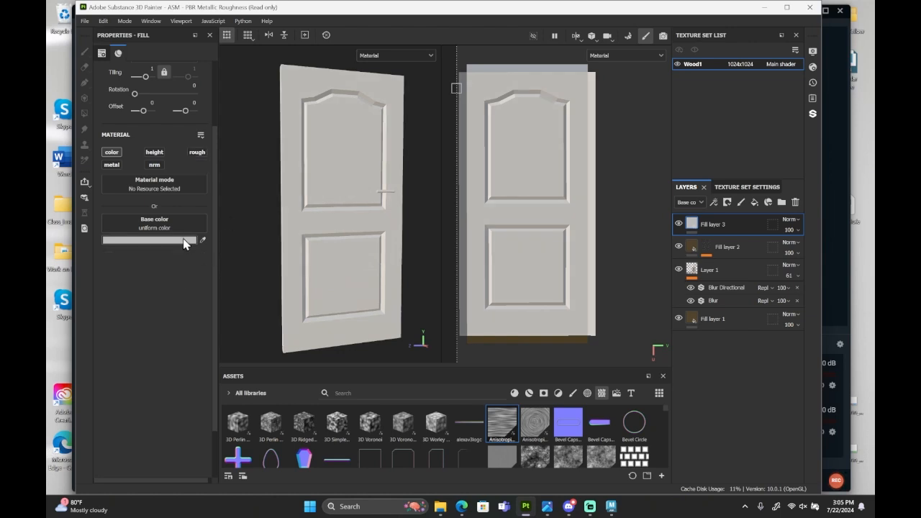
pyautogui.click(202, 240)
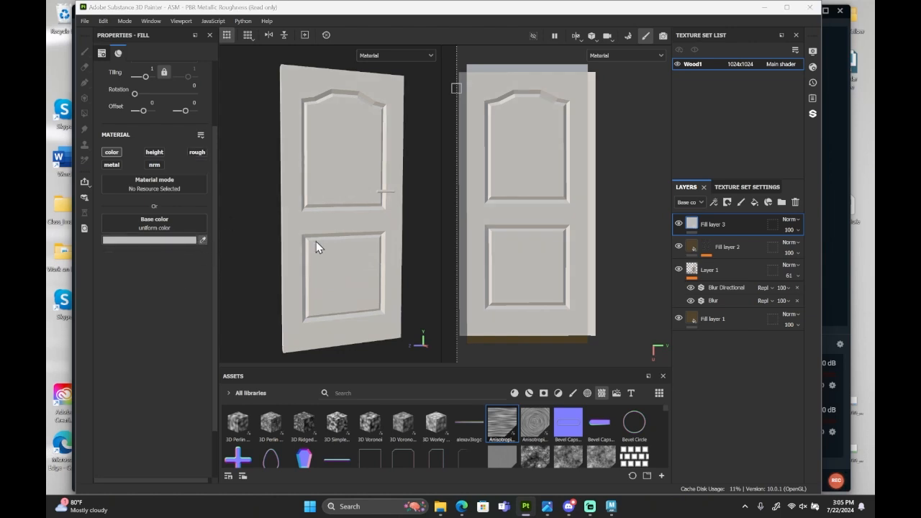
pyautogui.click(693, 317)
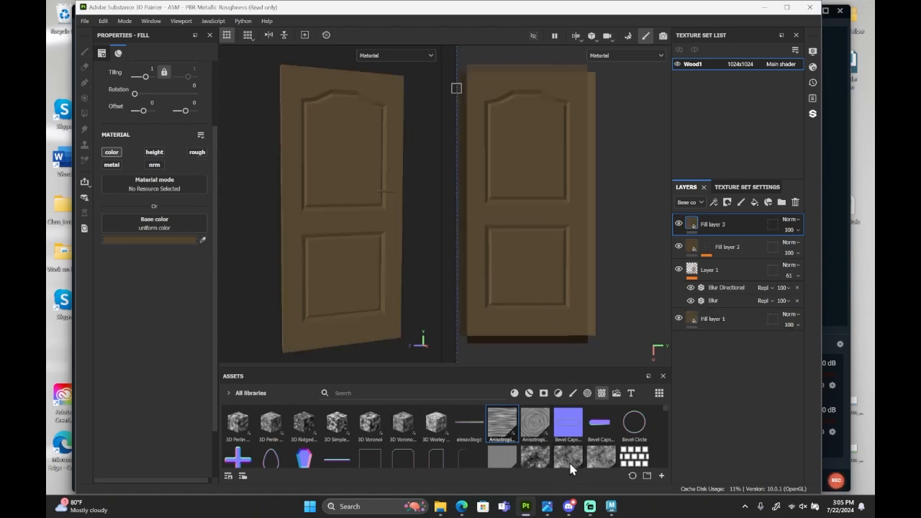
# Search the assets for "bnw" and apply BnW Spots 1 as the mask of Fill layer 3.
pyautogui.click(435, 390)
pyautogui.write('bnw')
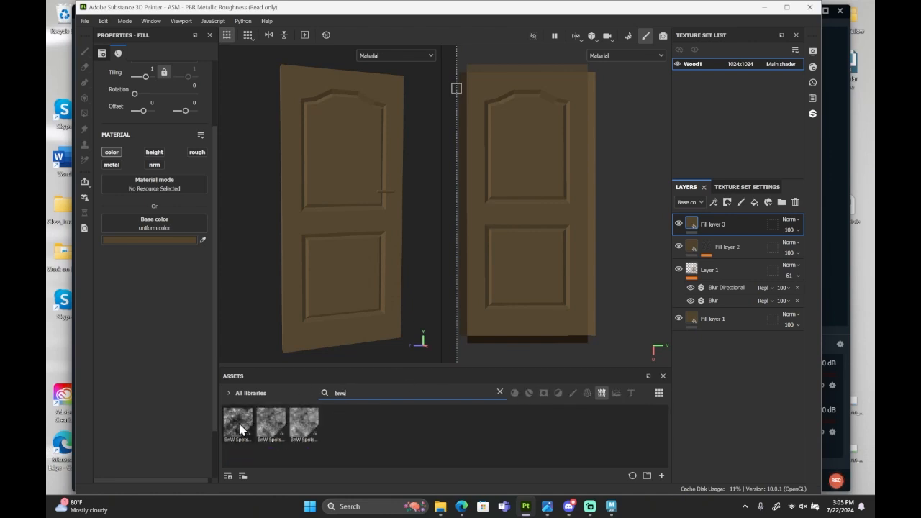
pyautogui.moveTo(239, 428); pyautogui.dragTo(710, 229)
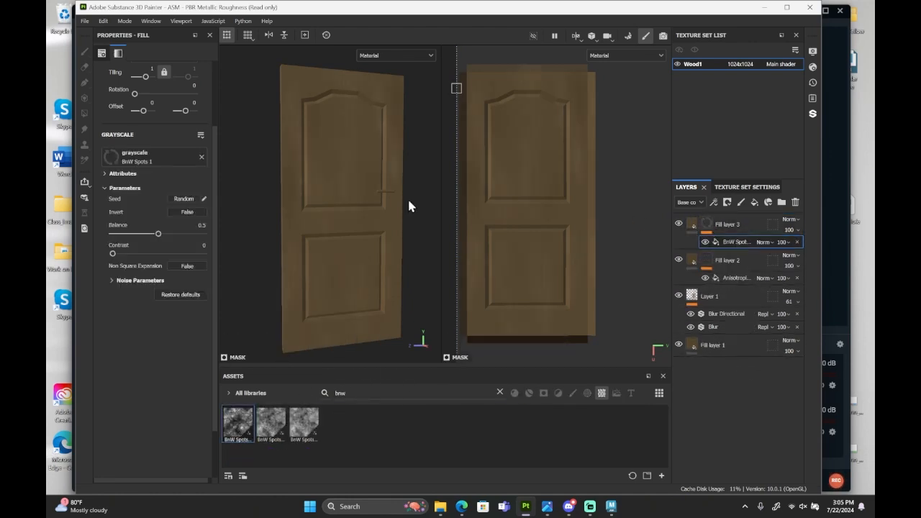
# Darken Fill layer 3's base color to a value (V) of 0.222.
pyautogui.click(692, 225)
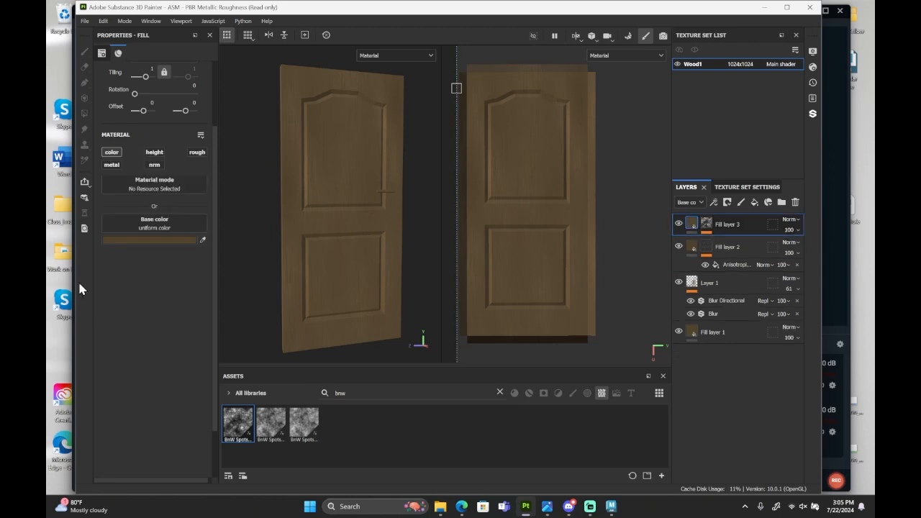
pyautogui.click(138, 243)
pyautogui.moveTo(322, 465); pyautogui.dragTo(315, 468)
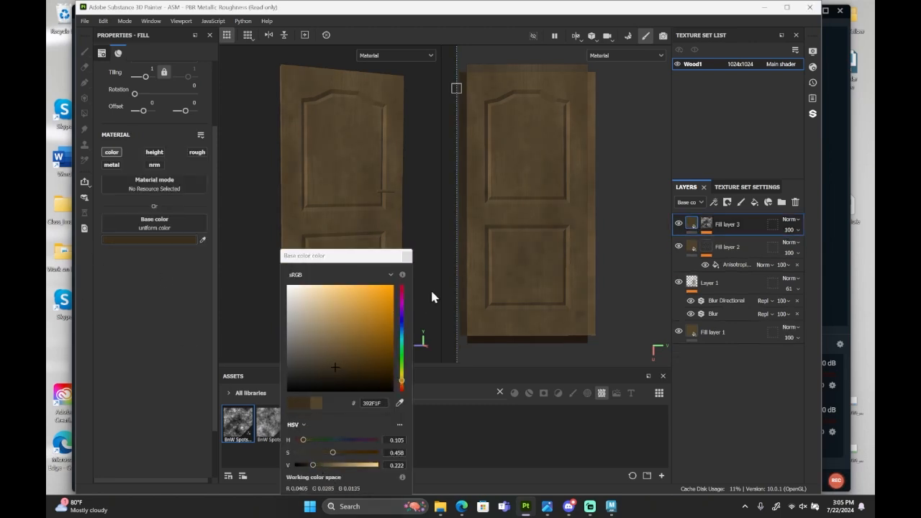
pyautogui.click(406, 256)
pyautogui.scroll(3, 348, 205)
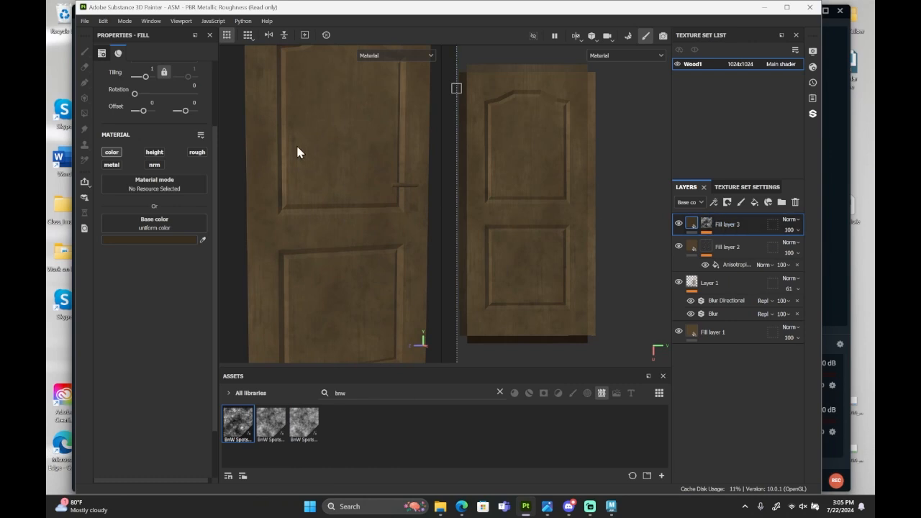
pyautogui.keyDown('alt'); pyautogui.moveTo(354, 172); pyautogui.dragTo(379, 215, button='middle'); pyautogui.keyUp('alt')
# Select the BnW Spots 1 fill in Fill layer 3's mask and set its tiling to 11.66.
pyautogui.click(706, 225)
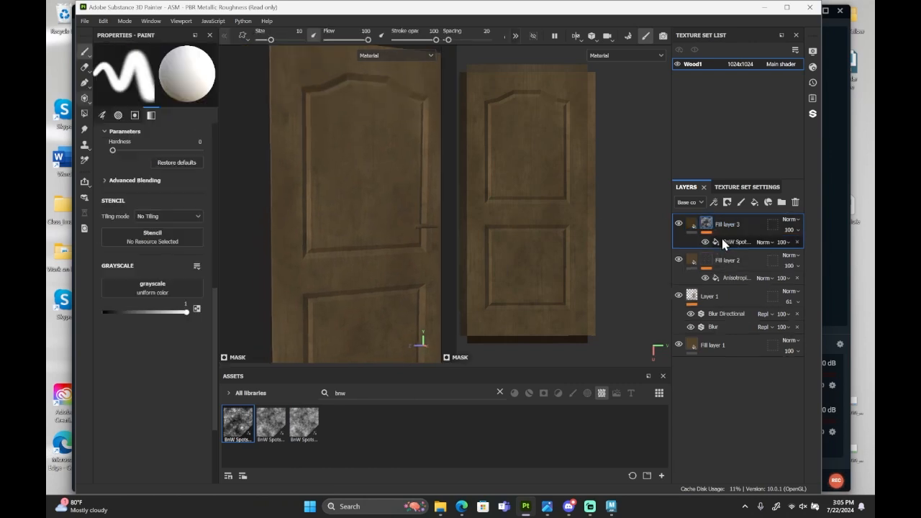
pyautogui.click(734, 242)
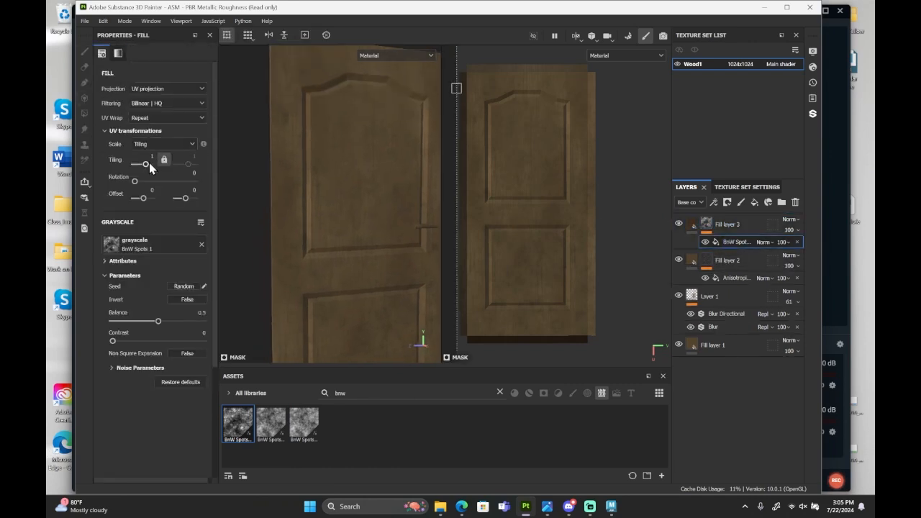
pyautogui.click(149, 164)
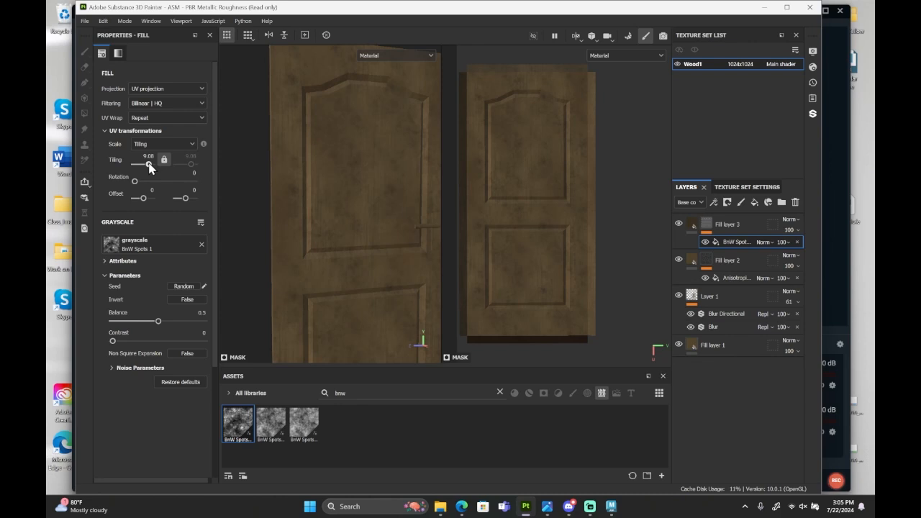
pyautogui.moveTo(150, 168); pyautogui.dragTo(152, 169)
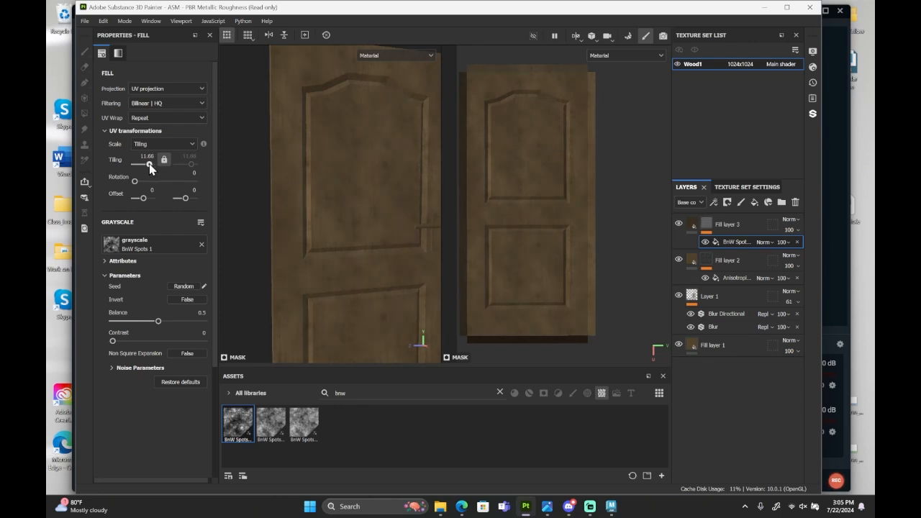
# Set the BnW Spots 1 mask's balance to 0.56, contrast to 0.07, disorder to 0.12 and tiling to 5.12.
pyautogui.moveTo(158, 321); pyautogui.dragTo(131, 350)
pyautogui.moveTo(164, 328); pyautogui.dragTo(163, 329)
pyautogui.click(111, 368)
pyautogui.scroll(-2, 121, 381)
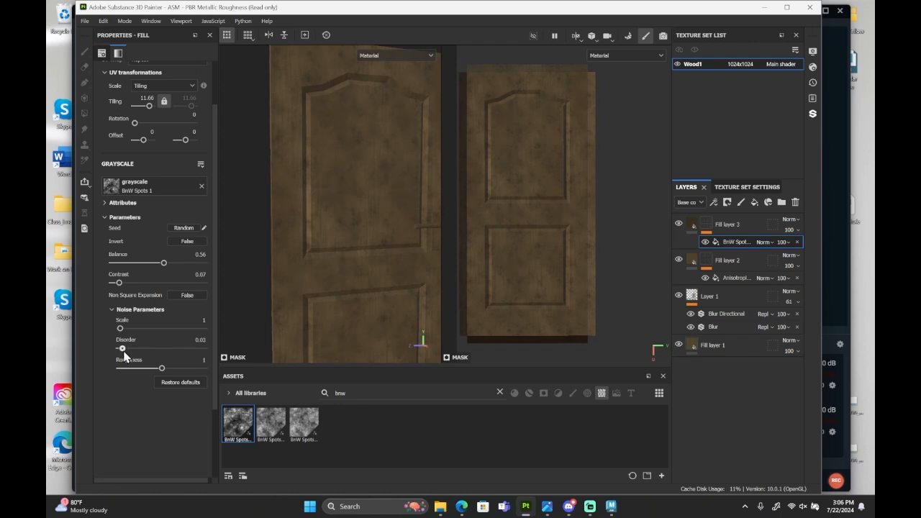
pyautogui.moveTo(124, 352)
pyautogui.mouseDown()
pyautogui.moveTo(131, 356)
pyautogui.moveTo(127, 339)
pyautogui.mouseUp()
pyautogui.scroll(2, 115, 313)
pyautogui.moveTo(151, 170); pyautogui.dragTo(149, 170)
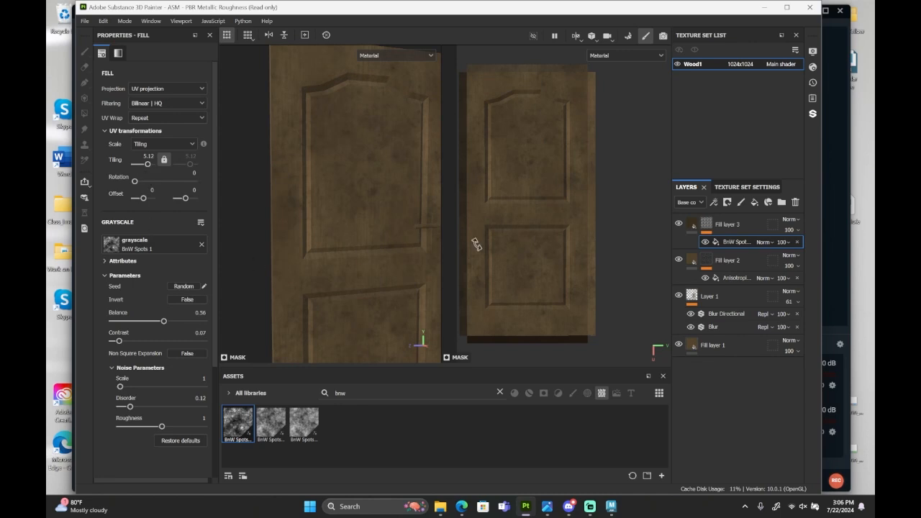
# Reduce Fill layer 3's opacity to 43 so the spots blend more softly into the door.
pyautogui.scroll(-2, 391, 217)
pyautogui.click(797, 229)
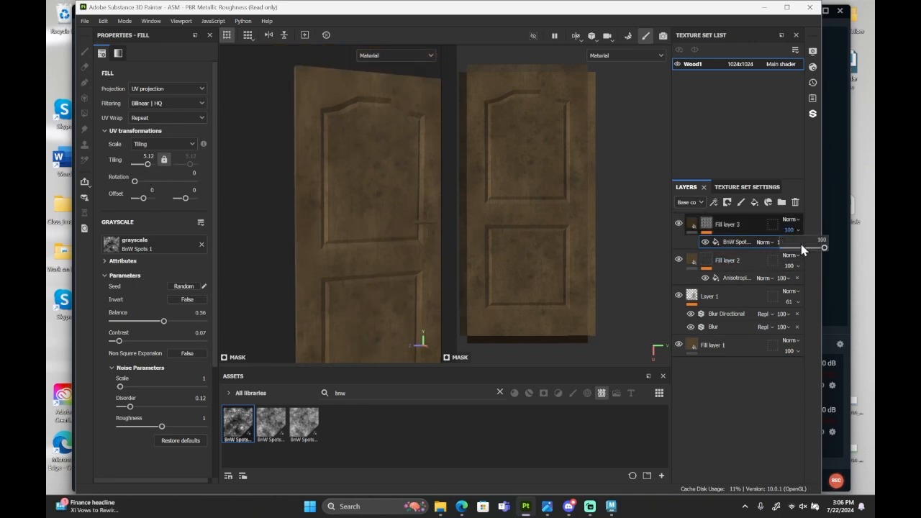
pyautogui.click(804, 248)
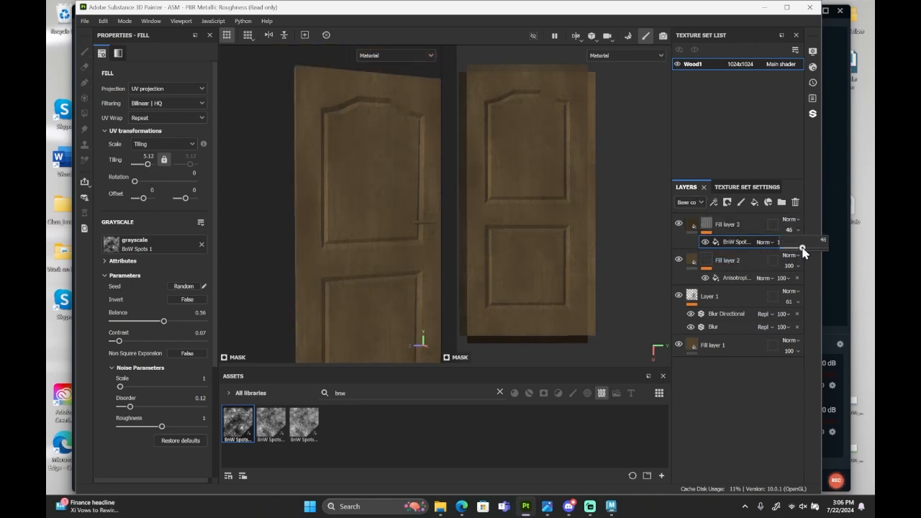
pyautogui.moveTo(800, 248); pyautogui.dragTo(798, 247)
pyautogui.keyDown('alt'); pyautogui.moveTo(356, 259); pyautogui.dragTo(343, 235, button='middle'); pyautogui.keyUp('alt')
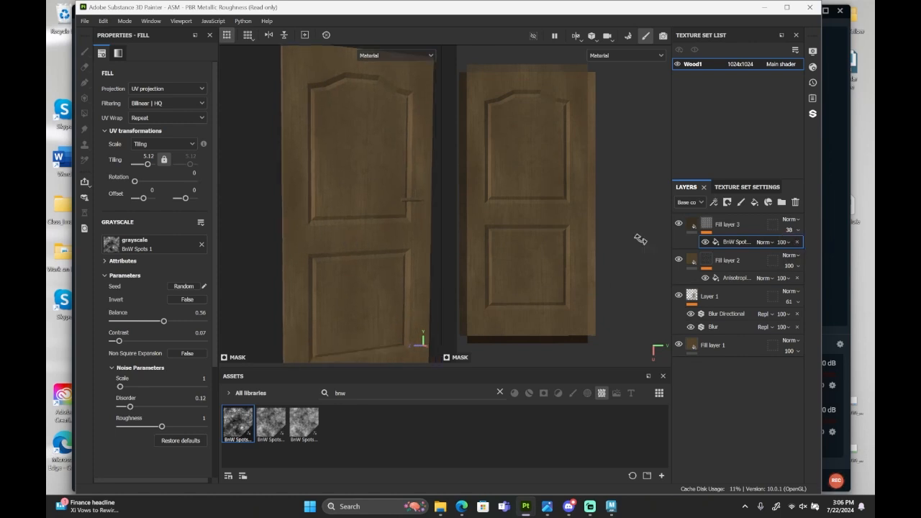
pyautogui.click(794, 230)
pyautogui.moveTo(797, 249); pyautogui.dragTo(803, 249)
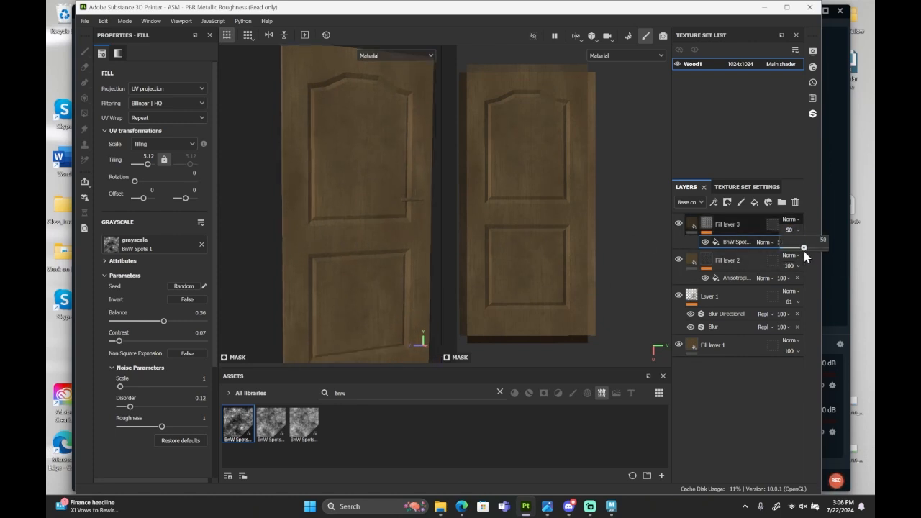
pyautogui.keyDown('alt'); pyautogui.moveTo(357, 242); pyautogui.dragTo(372, 276); pyautogui.keyUp('alt')
pyautogui.keyDown('alt'); pyautogui.moveTo(374, 286); pyautogui.dragTo(387, 254, button='right'); pyautogui.keyUp('alt')
pyautogui.keyDown('alt'); pyautogui.moveTo(561, 271); pyautogui.dragTo(588, 266, button='middle'); pyautogui.keyUp('alt')
pyautogui.keyDown('alt'); pyautogui.moveTo(588, 264); pyautogui.dragTo(550, 238, button='right'); pyautogui.keyUp('alt')
# Add a paint layer above Fill layer 3 and limit the paint brush to the color channel.
pyautogui.click(725, 227)
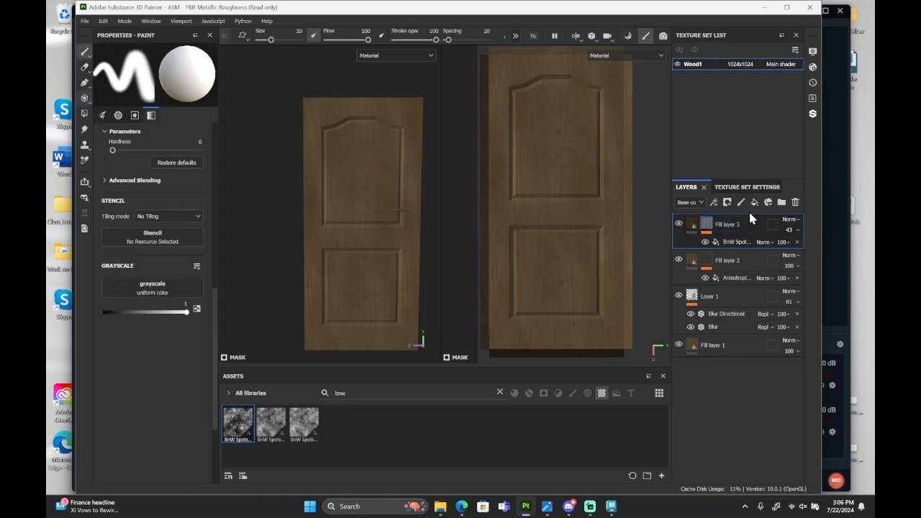
pyautogui.click(741, 202)
pyautogui.press('e')
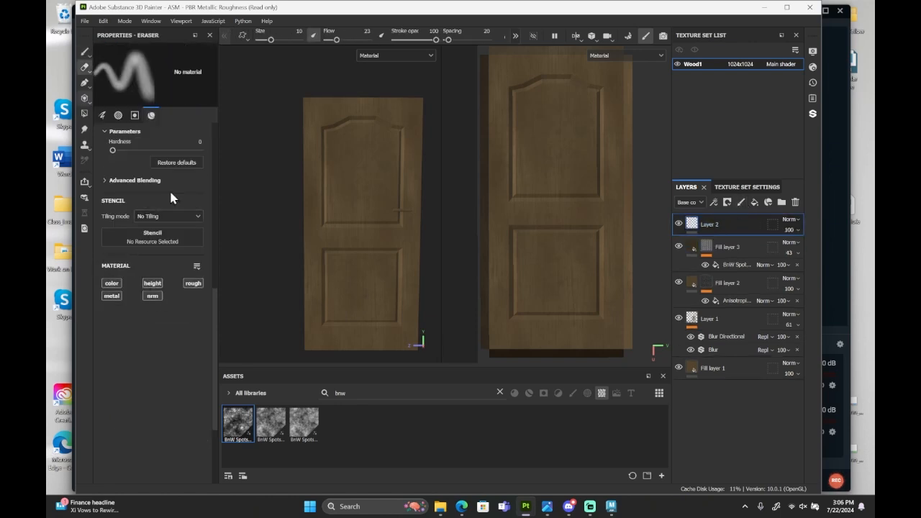
pyautogui.click(84, 52)
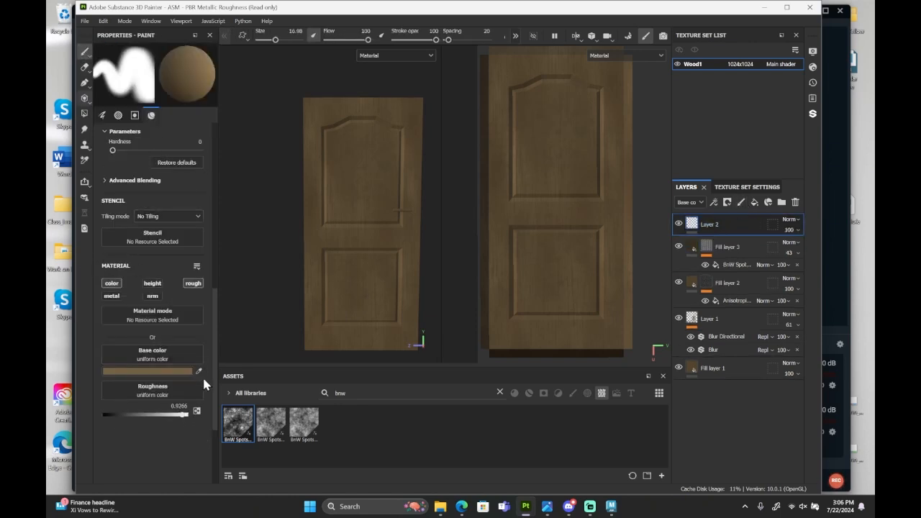
pyautogui.click(193, 282)
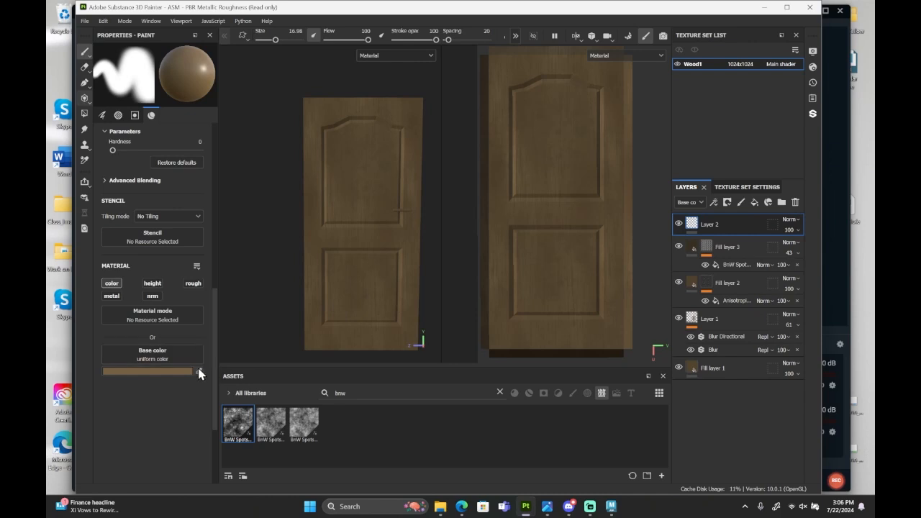
# Sample Fill layer 1's brown as the brush base color and darken it to a value (V) of 0.228.
pyautogui.click(198, 370)
pyautogui.click(694, 362)
pyautogui.click(161, 372)
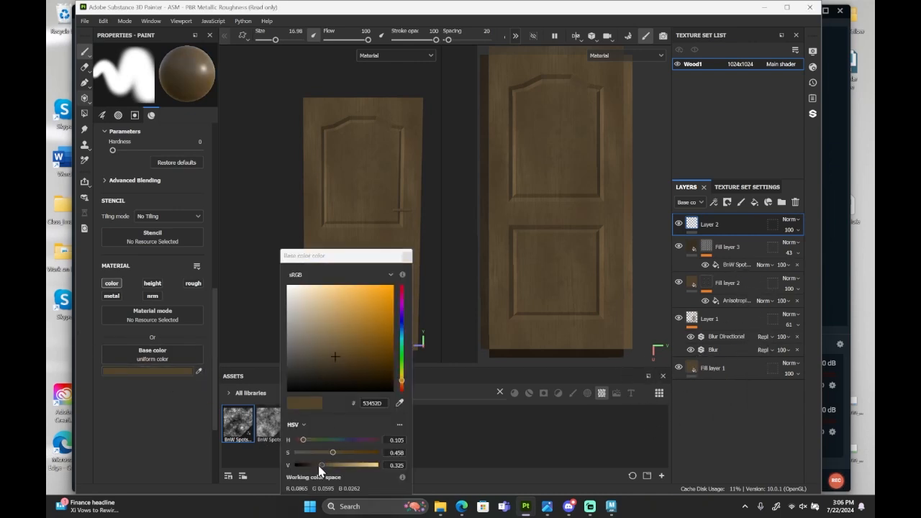
pyautogui.moveTo(320, 466); pyautogui.dragTo(313, 466)
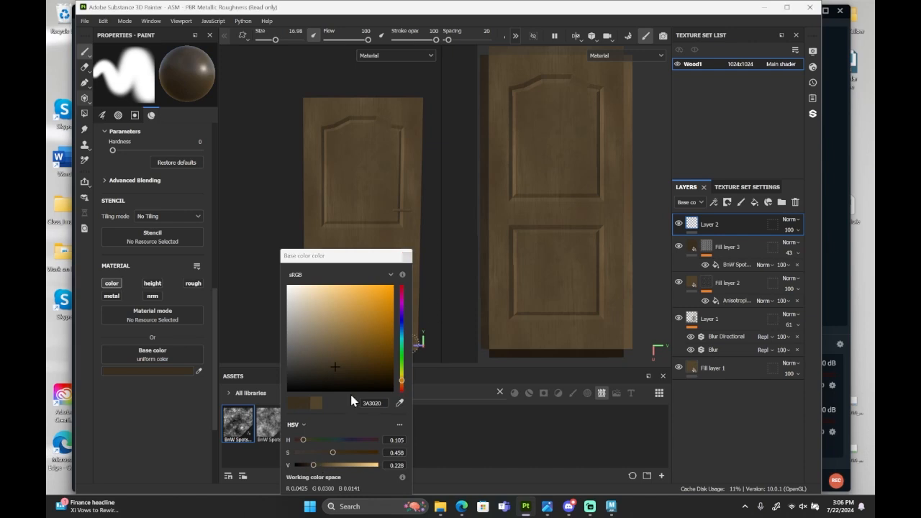
pyautogui.click(406, 256)
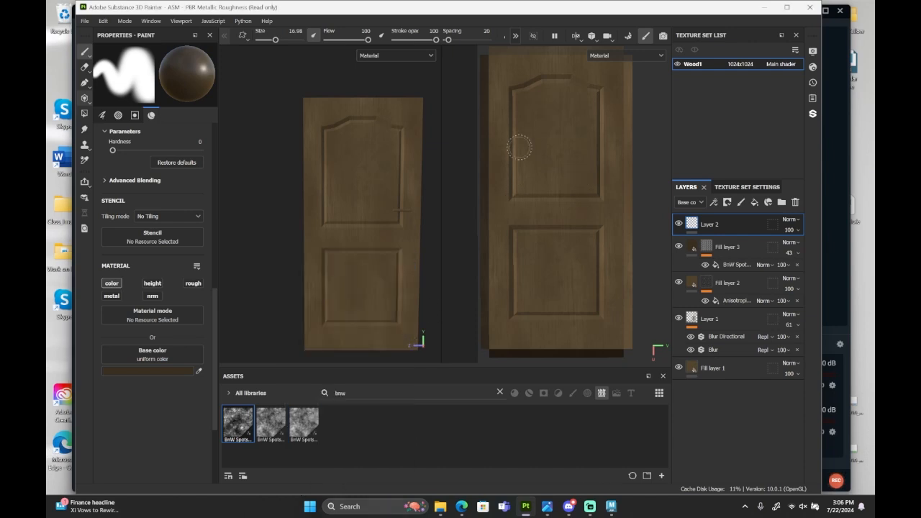
# Set the brush size to 4.18 and paint straight dark strokes around the door front's outer edges in the UV view.
pyautogui.moveTo(520, 146); pyautogui.dragTo(519, 208, button='middle')
pyautogui.scroll(4, 508, 146)
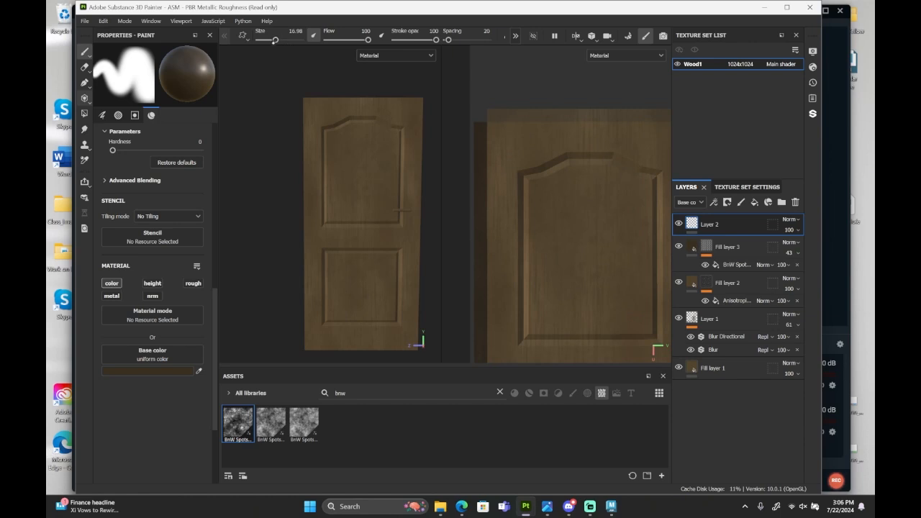
pyautogui.moveTo(275, 39); pyautogui.dragTo(267, 39)
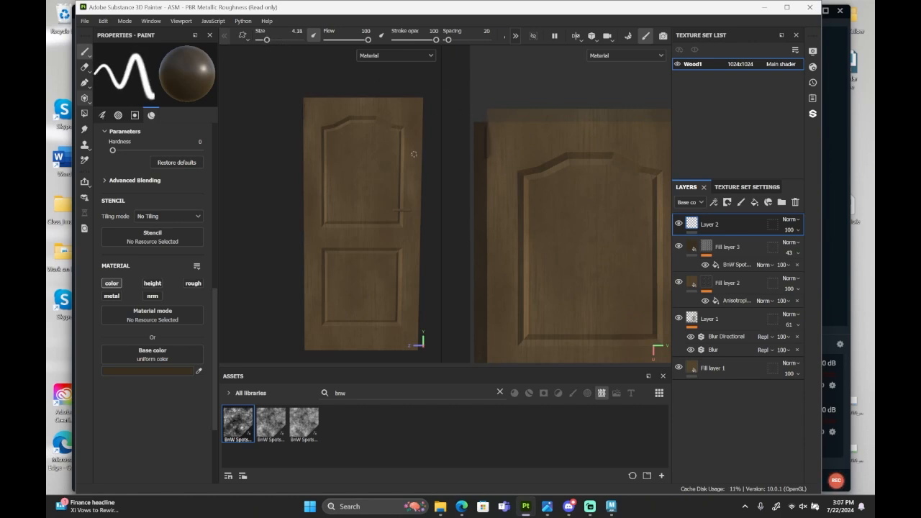
pyautogui.scroll(-3, 496, 100)
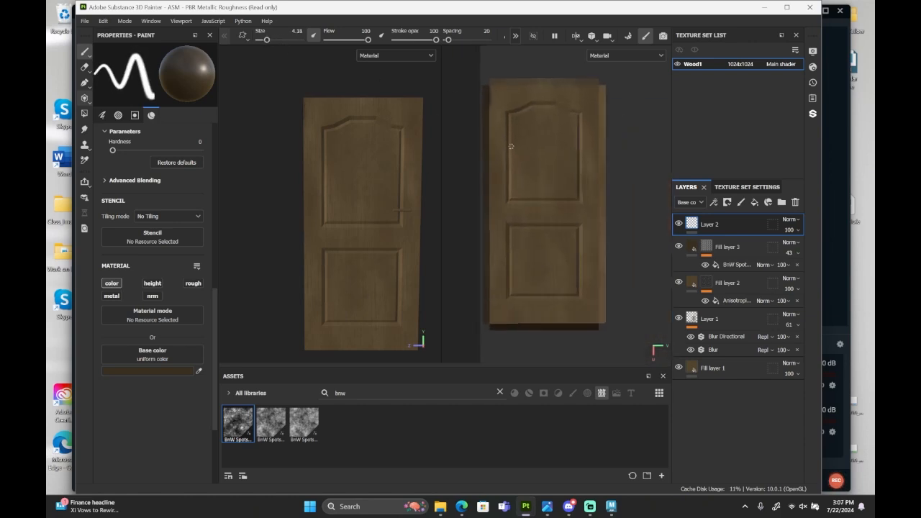
pyautogui.click(494, 102)
pyautogui.keyDown('shift'); pyautogui.click(495, 319); pyautogui.keyUp('shift')
pyautogui.keyDown('shift'); pyautogui.click(595, 318); pyautogui.keyUp('shift')
pyautogui.keyDown('shift'); pyautogui.click(594, 101); pyautogui.keyUp('shift')
pyautogui.keyDown('shift'); pyautogui.click(495, 102); pyautogui.keyUp('shift')
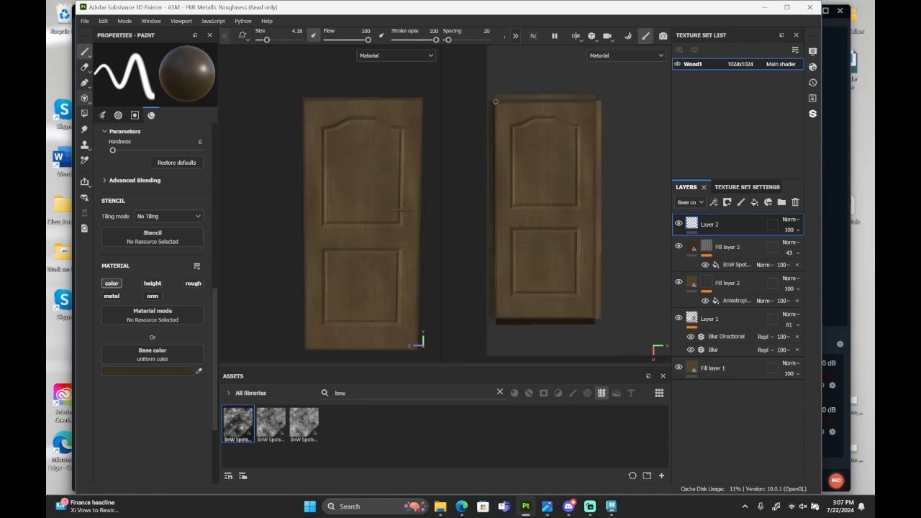
# Paint straight dark strokes along the edges of the door's narrow side and end strips in the UV view.
pyautogui.keyDown('shift'); pyautogui.click(489, 319); pyautogui.keyUp('shift')
pyautogui.keyDown('shift'); pyautogui.click(488, 100); pyautogui.keyUp('shift')
pyautogui.moveTo(325, 319)
pyautogui.keyDown('alt'); pyautogui.mouseDown()
pyautogui.moveTo(372, 245)
pyautogui.moveTo(339, 259)
pyautogui.moveTo(331, 253)
pyautogui.moveTo(334, 328)
pyautogui.mouseUp(); pyautogui.keyUp('alt')
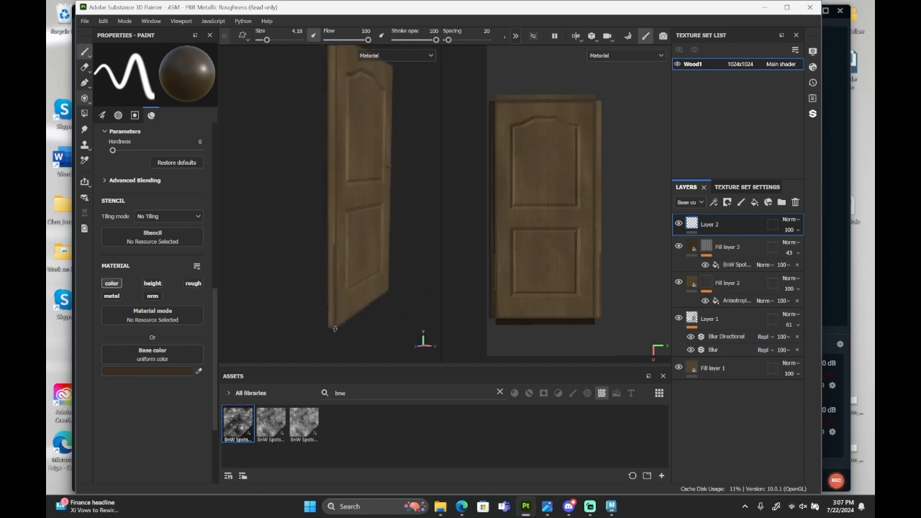
pyautogui.scroll(3, 575, 150)
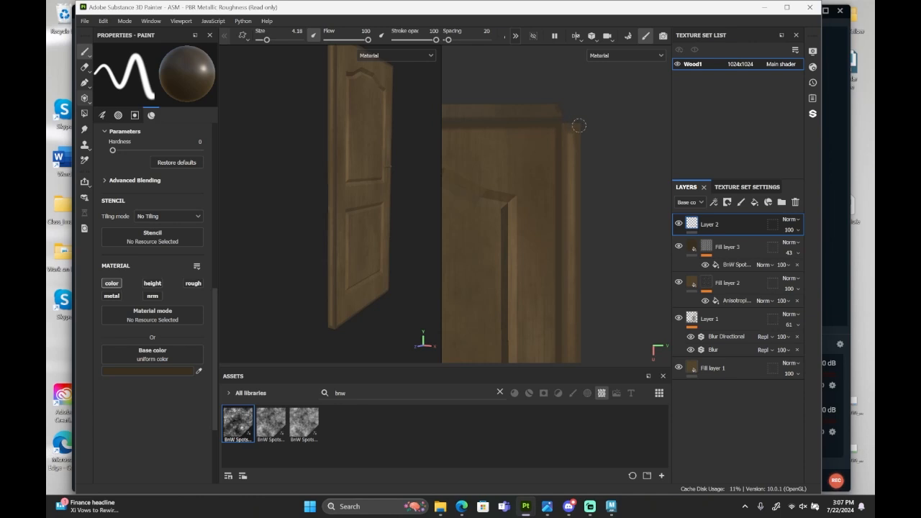
pyautogui.click(559, 105)
pyautogui.scroll(-3, 559, 105)
pyautogui.scroll(3, 508, 136)
pyautogui.keyDown('shift'); pyautogui.click(508, 138); pyautogui.keyUp('shift')
pyautogui.scroll(-3, 508, 137)
pyautogui.scroll(2, 548, 259)
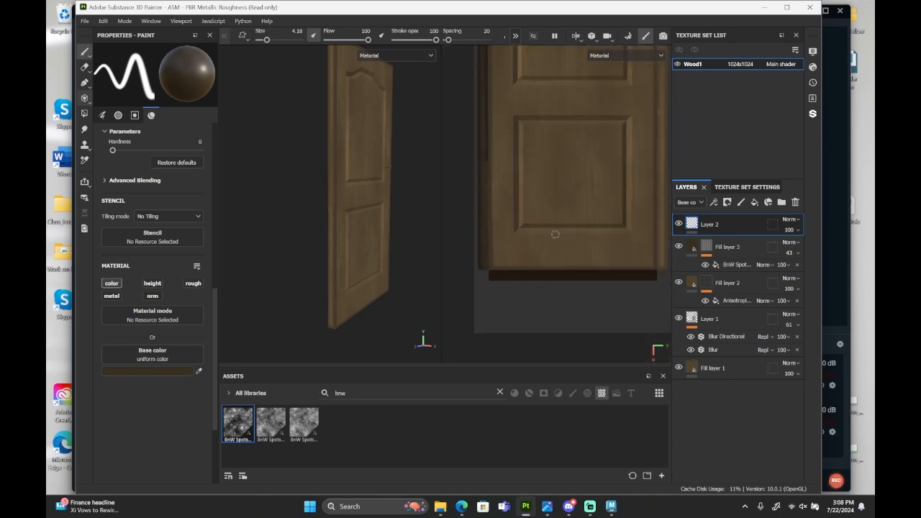
pyautogui.scroll(2, 510, 259)
pyautogui.scroll(-3, 518, 261)
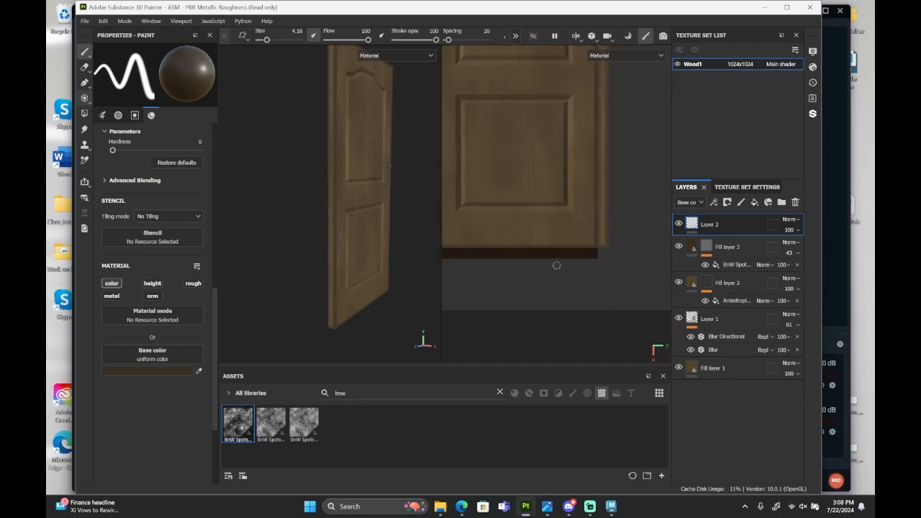
pyautogui.scroll(2, 583, 255)
# Paint three full-height vertical dark lines on the door front, one through the center and one along each side of the recessed panels.
pyautogui.keyDown('alt'); pyautogui.moveTo(424, 248); pyautogui.dragTo(325, 251); pyautogui.keyUp('alt')
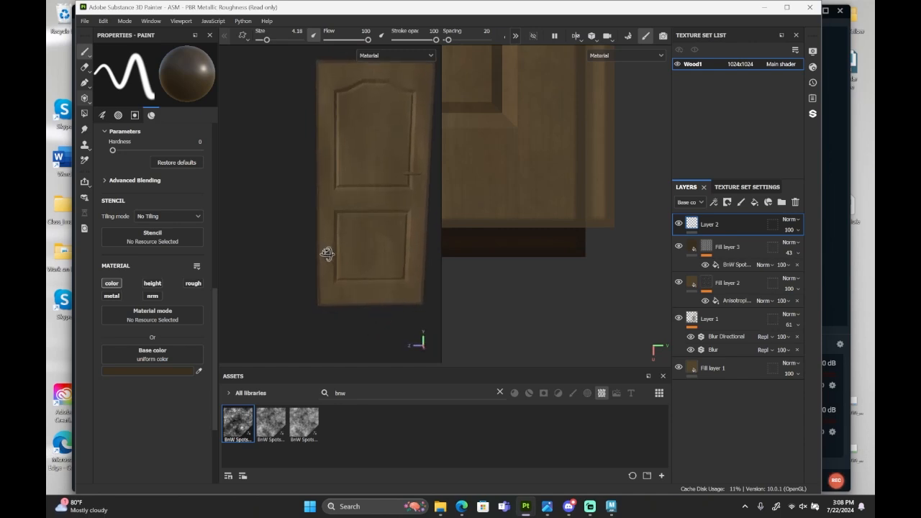
pyautogui.scroll(-5, 555, 216)
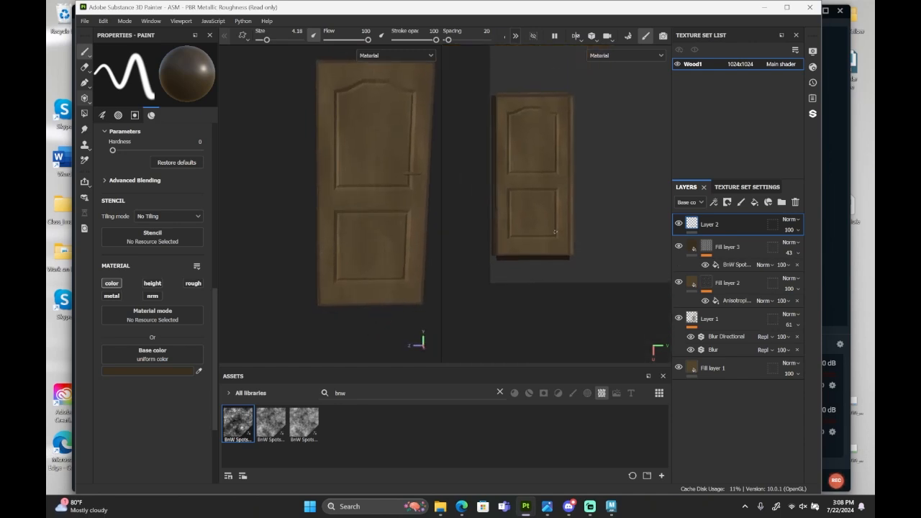
pyautogui.scroll(1, 538, 204)
pyautogui.moveTo(554, 203); pyautogui.dragTo(557, 210, button='middle')
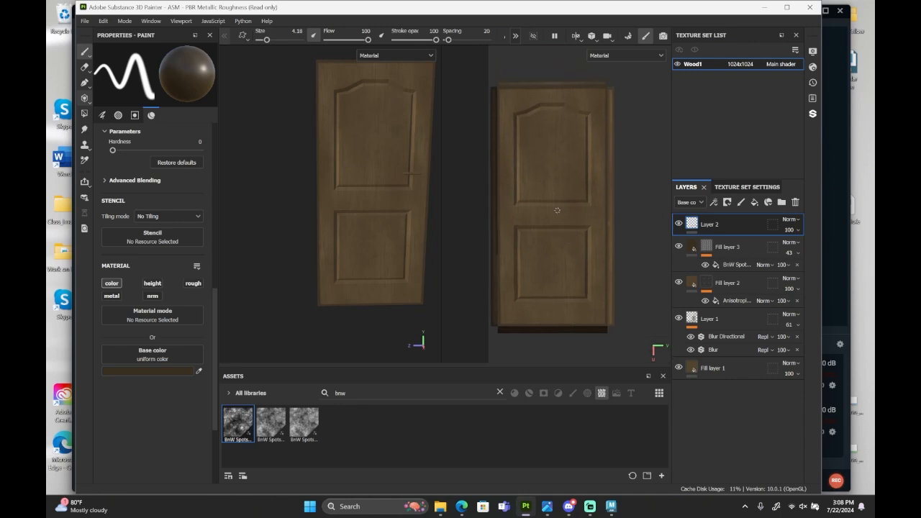
pyautogui.click(551, 87)
pyautogui.keyDown('shift'); pyautogui.click(551, 328); pyautogui.keyUp('shift')
pyautogui.click(583, 87)
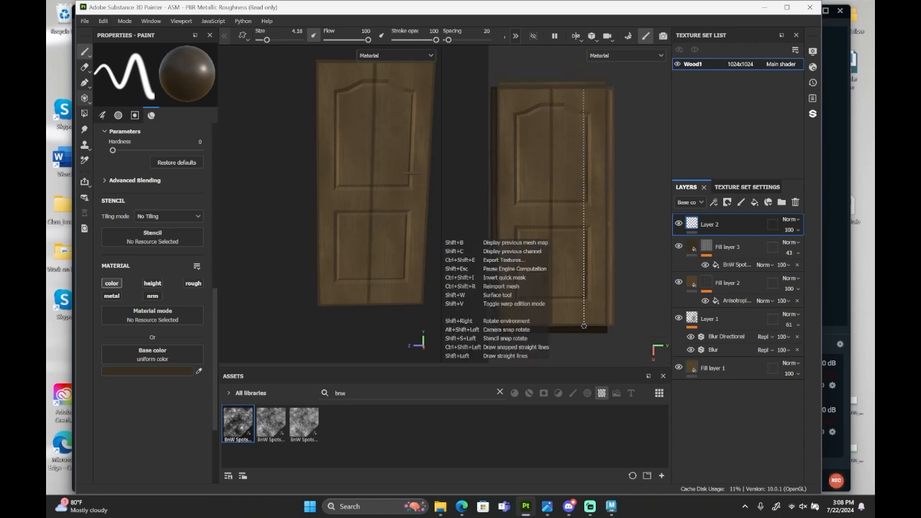
pyautogui.keyDown('shift'); pyautogui.click(584, 326); pyautogui.keyUp('shift')
pyautogui.keyDown('shift'); pyautogui.click(540, 319); pyautogui.keyUp('shift')
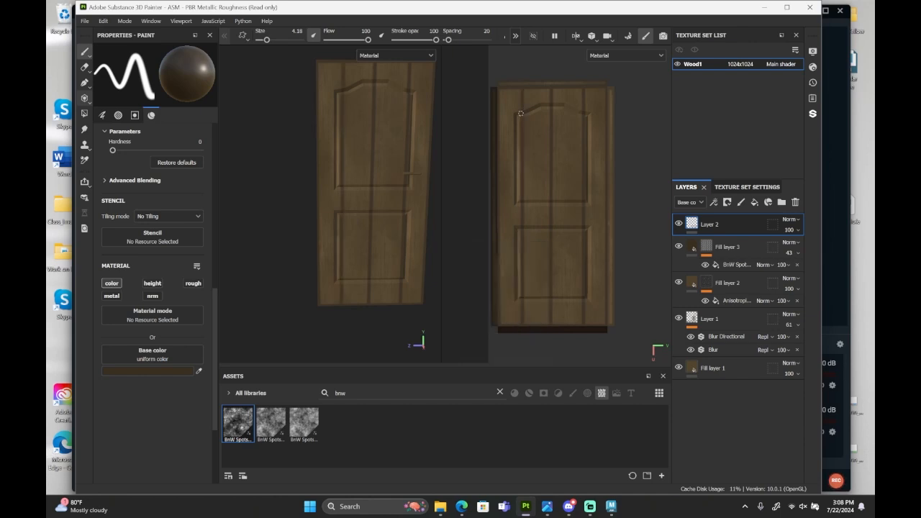
# Erase the parts of the vertical lines that cross the door's rails outside the two recessed panels.
pyautogui.scroll(4, 595, 226)
pyautogui.press('e')
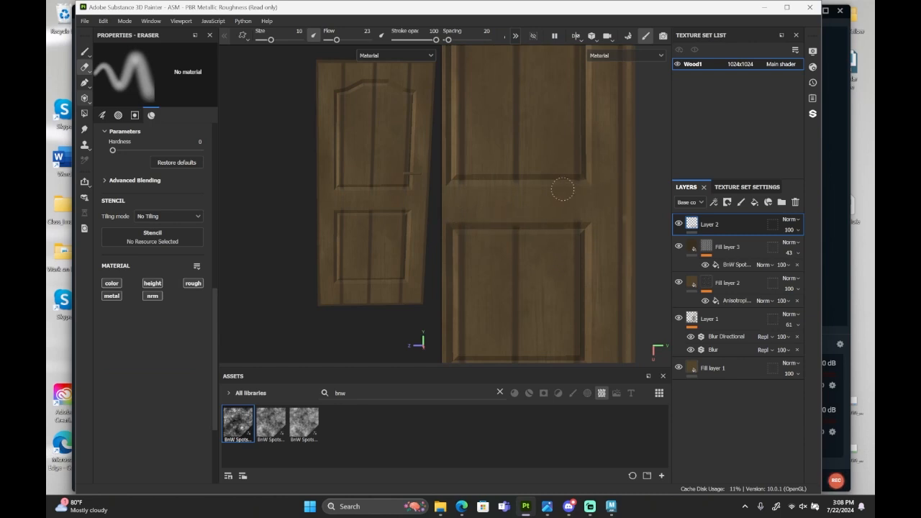
pyautogui.scroll(-4, 586, 188)
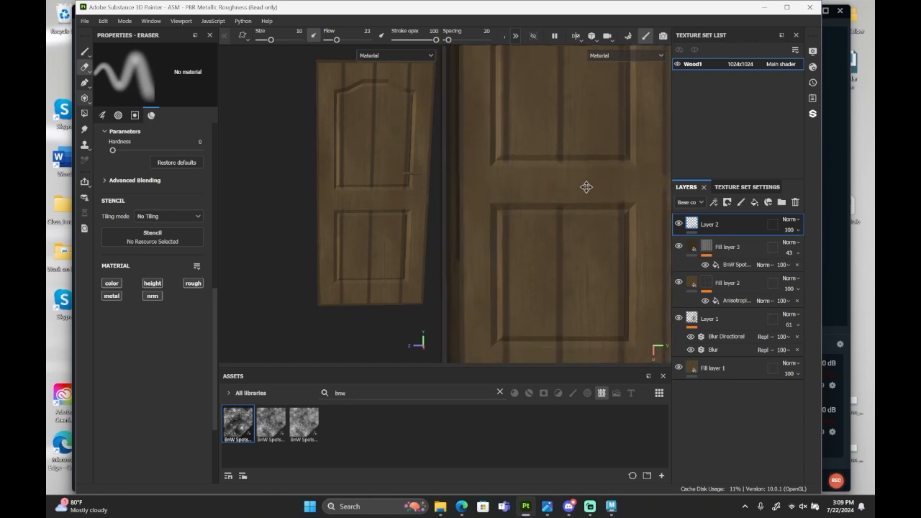
pyautogui.scroll(2, 563, 265)
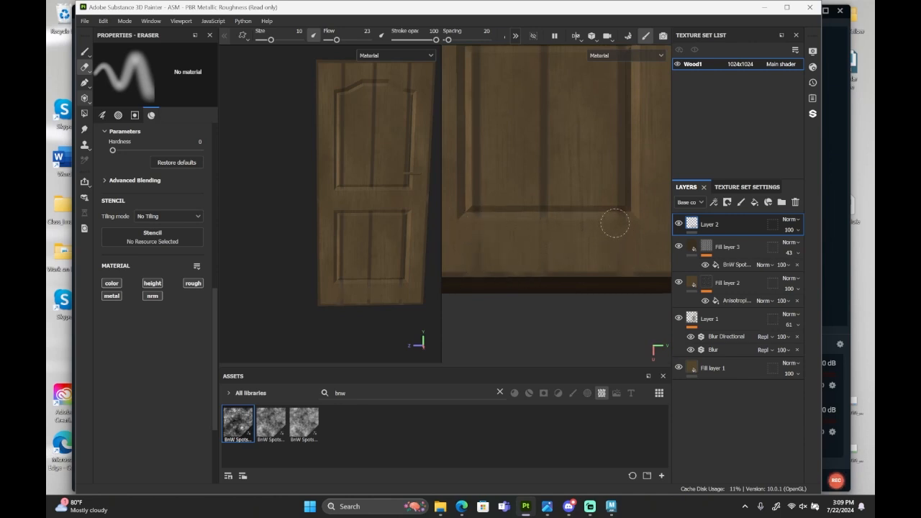
pyautogui.scroll(-4, 582, 267)
pyautogui.scroll(2, 611, 180)
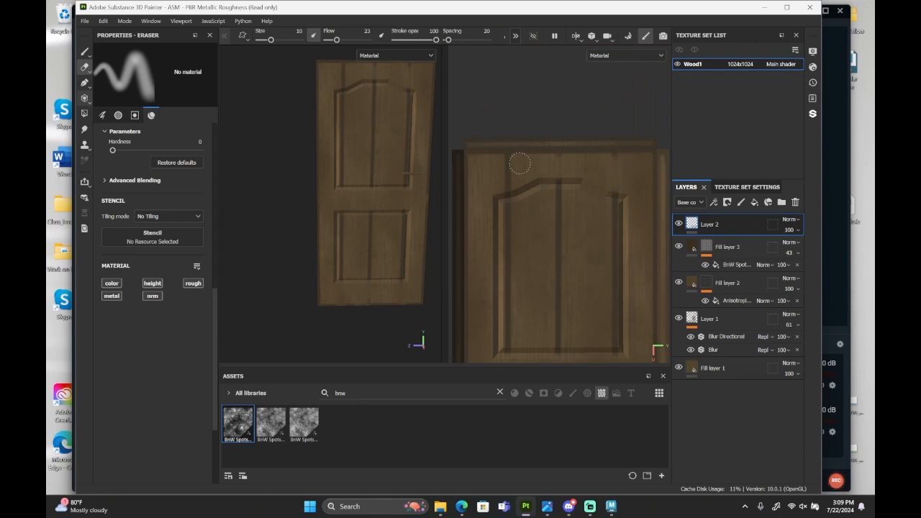
pyautogui.scroll(2, 528, 158)
# Paint straight dark strokes with the brush along the recessed panels' borders, including the upper panel's arched top.
pyautogui.press('1')
pyautogui.scroll(3, 633, 197)
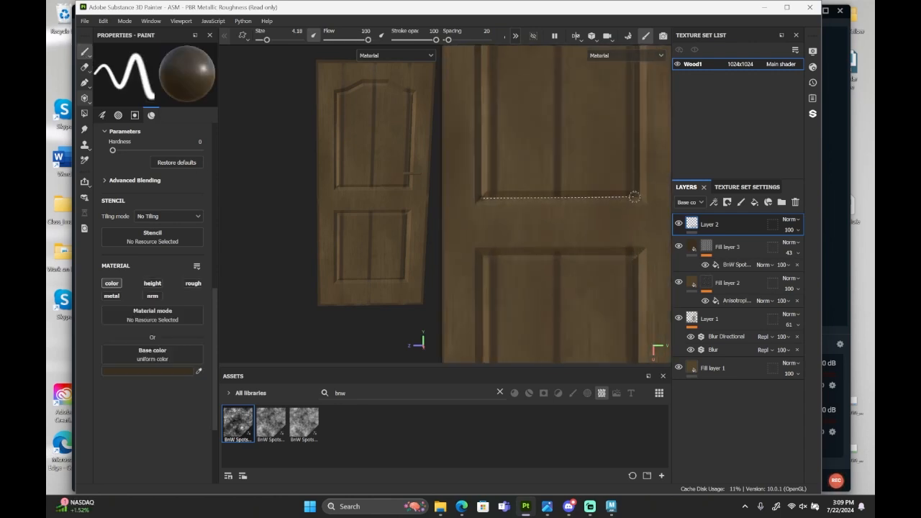
pyautogui.scroll(-3, 634, 196)
pyautogui.scroll(2, 582, 127)
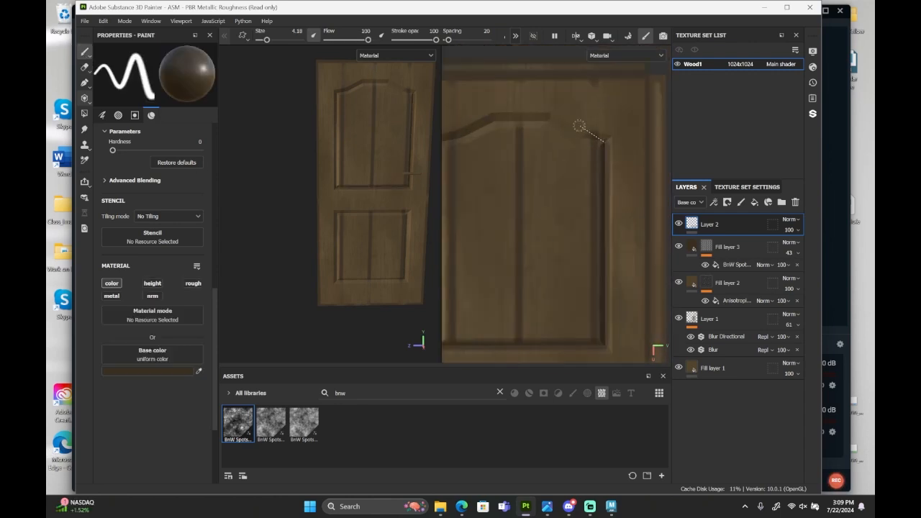
pyautogui.keyDown('shift'); pyautogui.click(476, 134); pyautogui.keyUp('shift')
pyautogui.keyDown('shift'); pyautogui.click(458, 137); pyautogui.keyUp('shift')
pyautogui.keyDown('shift'); pyautogui.click(458, 336); pyautogui.keyUp('shift')
pyautogui.scroll(-2, 576, 271)
pyautogui.scroll(-1, 528, 233)
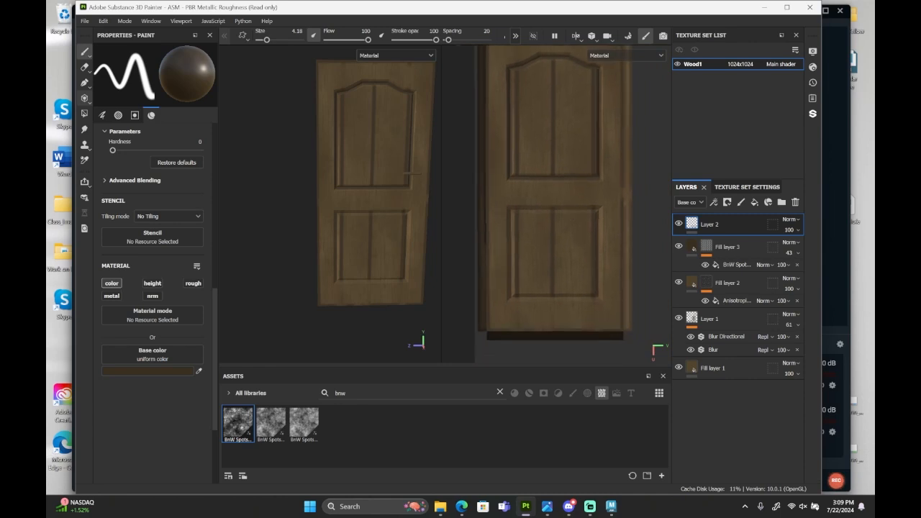
# Paint vertical dark joint lines across the top, middle and bottom rails, in line with the panels' side edges.
pyautogui.scroll(2, 540, 264)
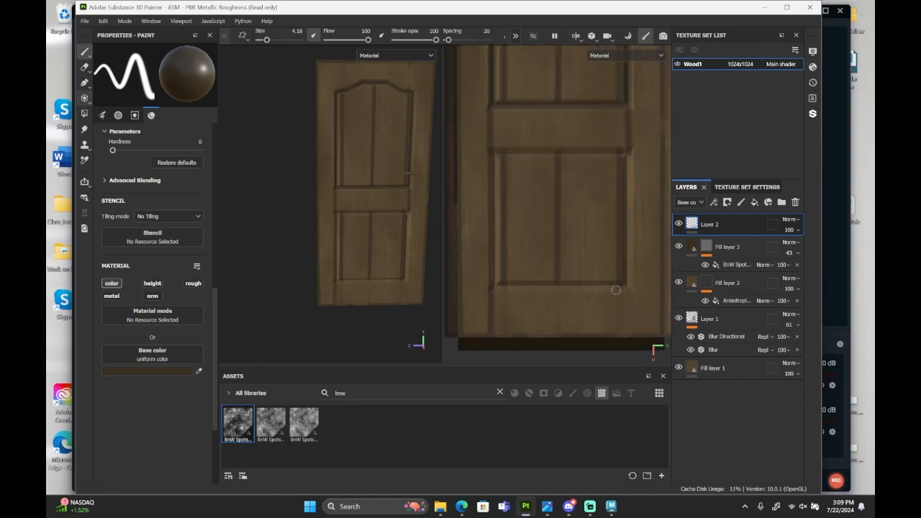
pyautogui.scroll(-2, 615, 290)
pyautogui.scroll(2, 583, 180)
pyautogui.scroll(-2, 576, 166)
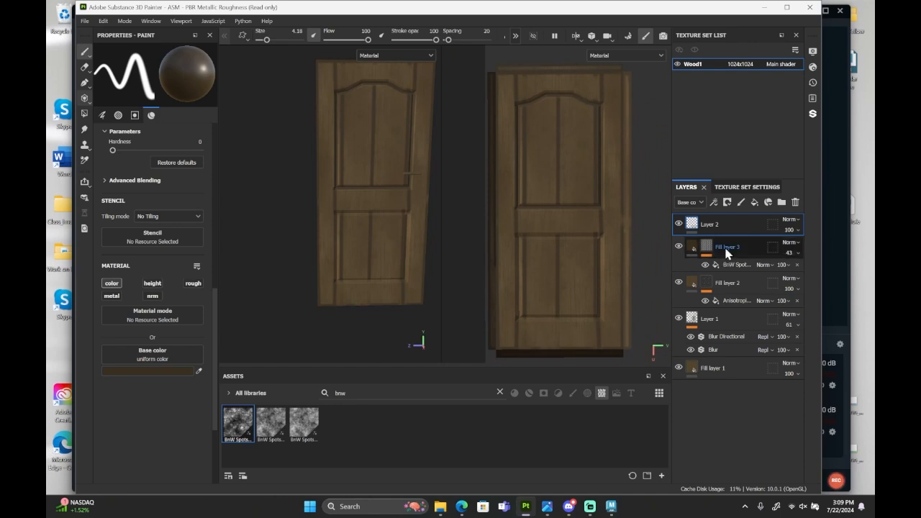
# Duplicate Fill layer 2 together with its anisotropic noise mask.
pyautogui.click(722, 325)
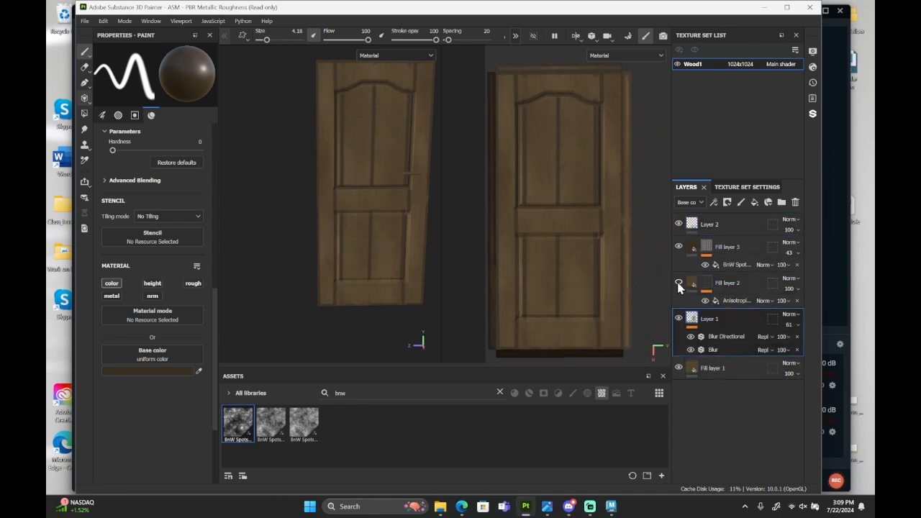
pyautogui.click(740, 282)
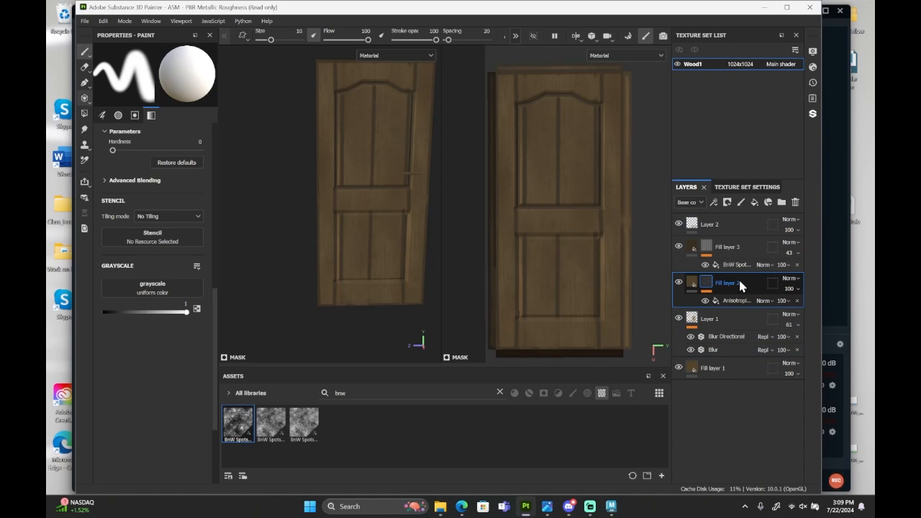
pyautogui.hotkey('ctrl', 'd')
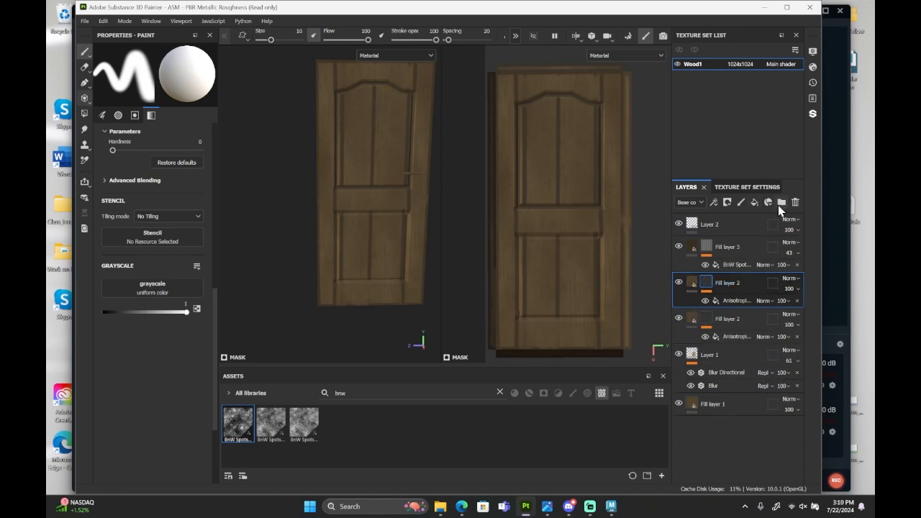
# Create two folders and move each of the two Fill layer 2 layers into its own folder.
pyautogui.click(779, 203)
pyautogui.moveTo(733, 308); pyautogui.dragTo(736, 296)
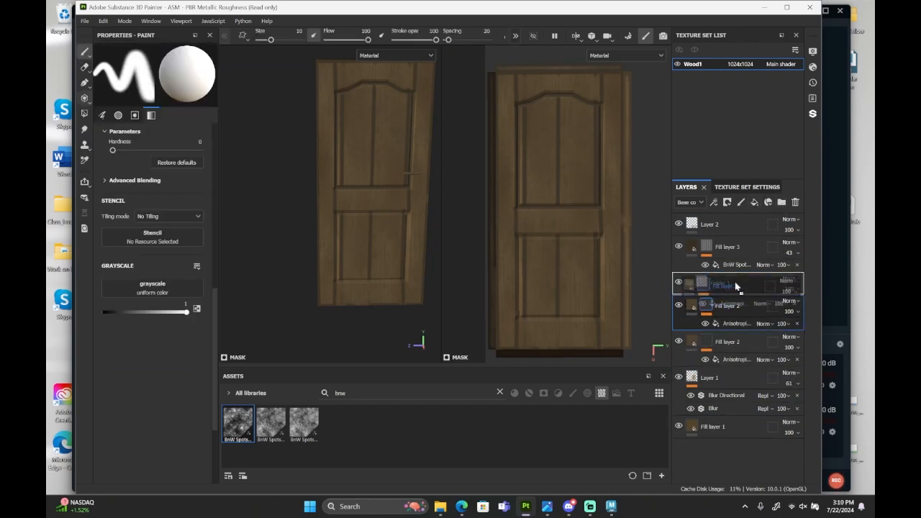
pyautogui.click(737, 334)
pyautogui.click(779, 204)
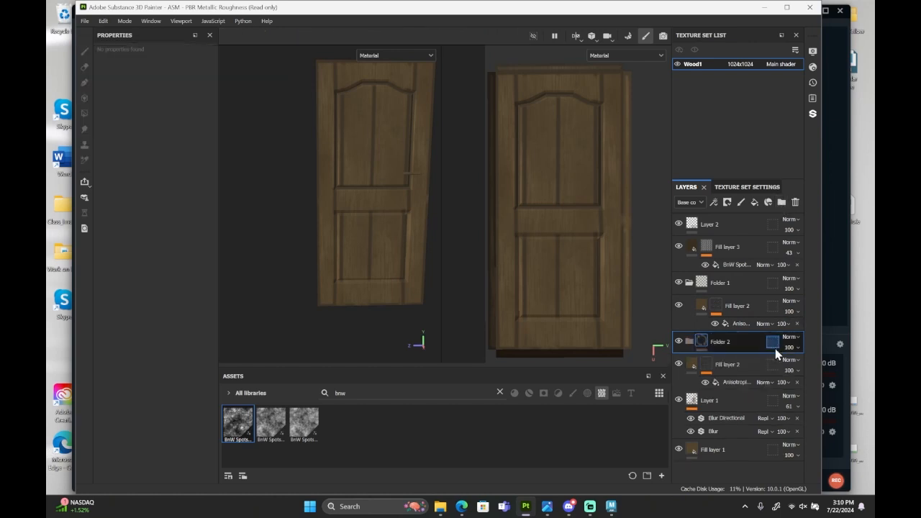
pyautogui.moveTo(746, 369); pyautogui.dragTo(741, 345)
pyautogui.click(741, 313)
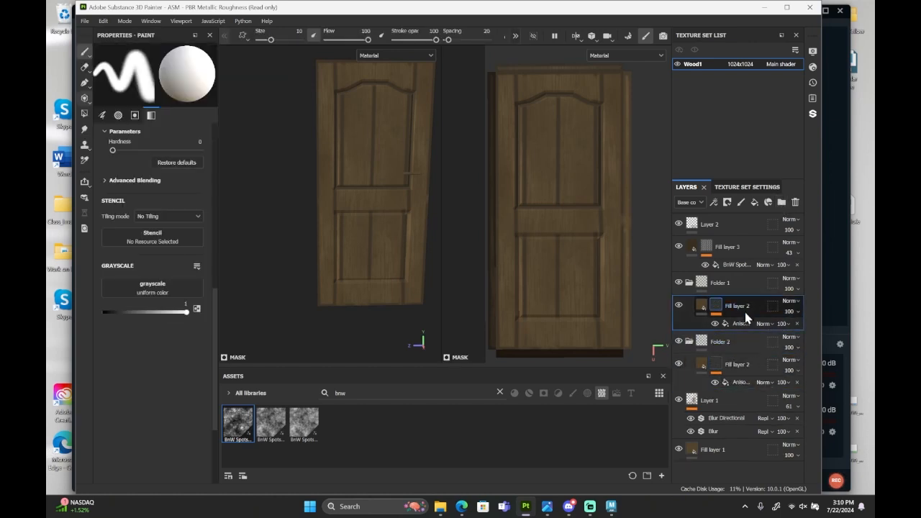
# Add a white mask to Folder 2.
pyautogui.click(734, 352)
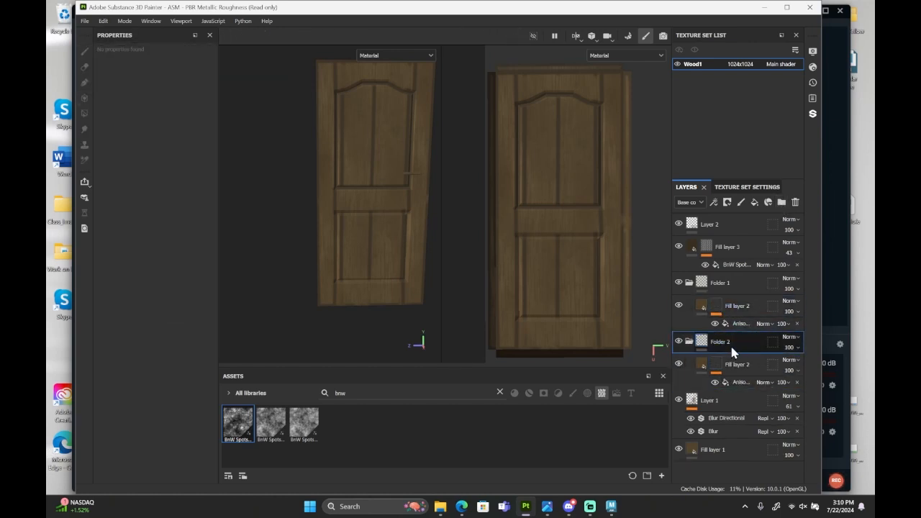
pyautogui.rightClick(733, 352)
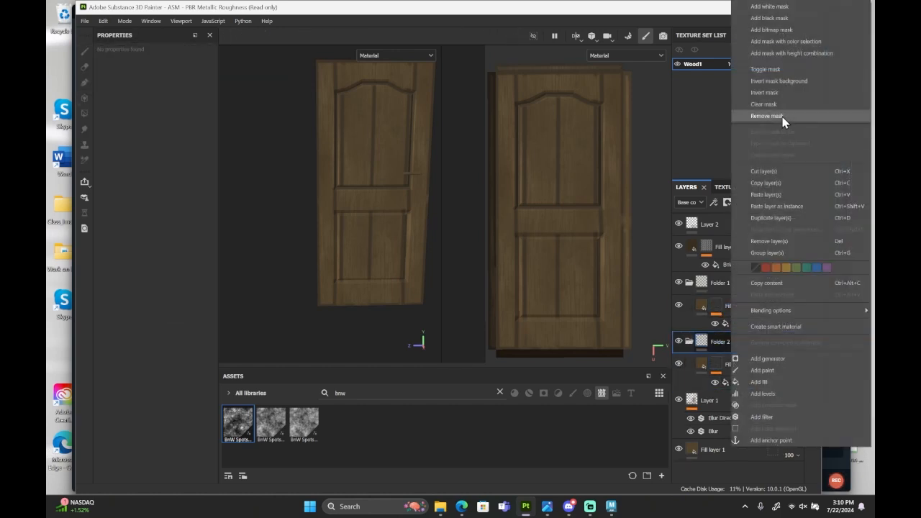
pyautogui.click(794, 7)
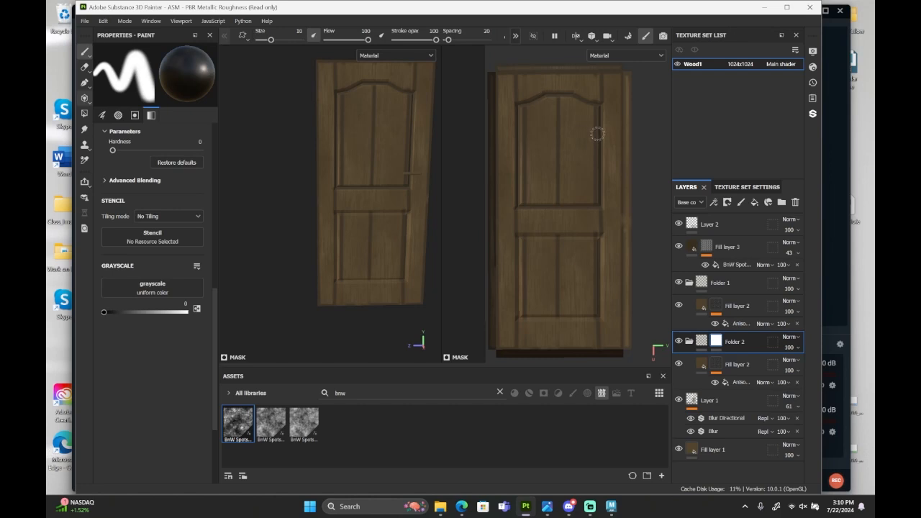
pyautogui.scroll(5, 598, 135)
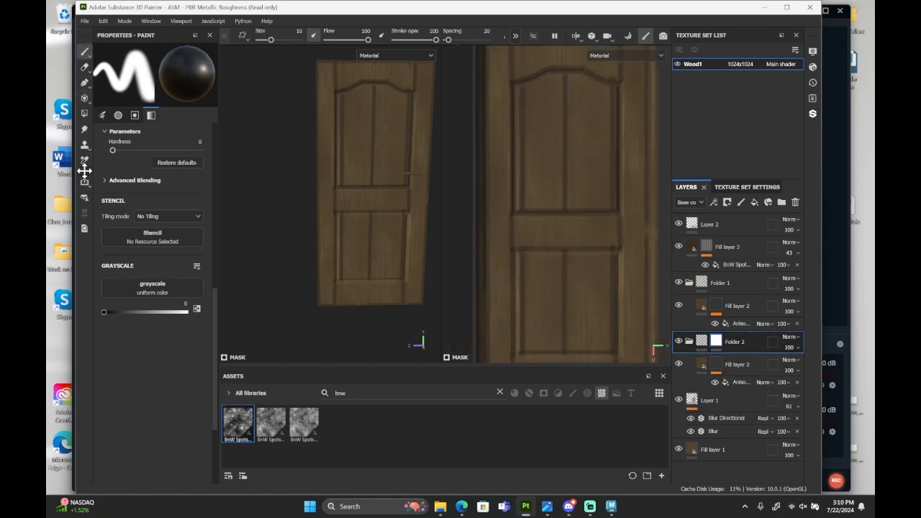
pyautogui.click(84, 113)
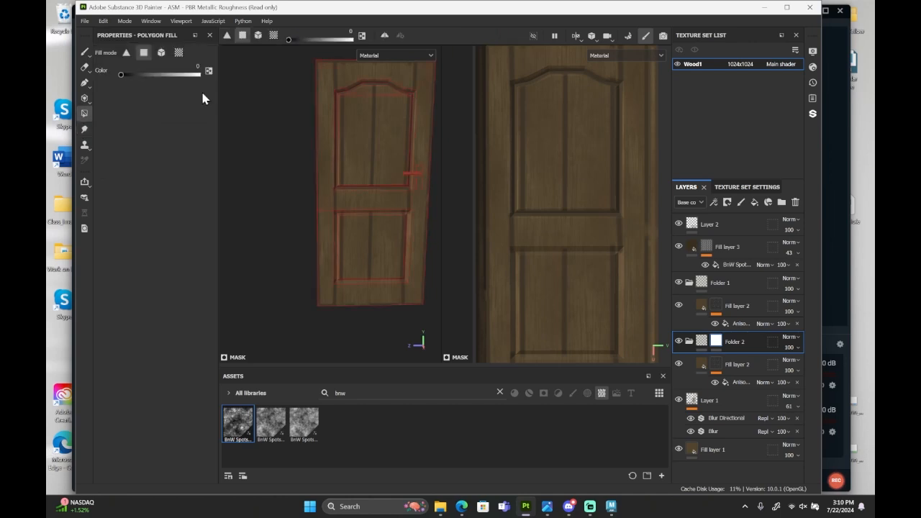
pyautogui.scroll(5, 355, 75)
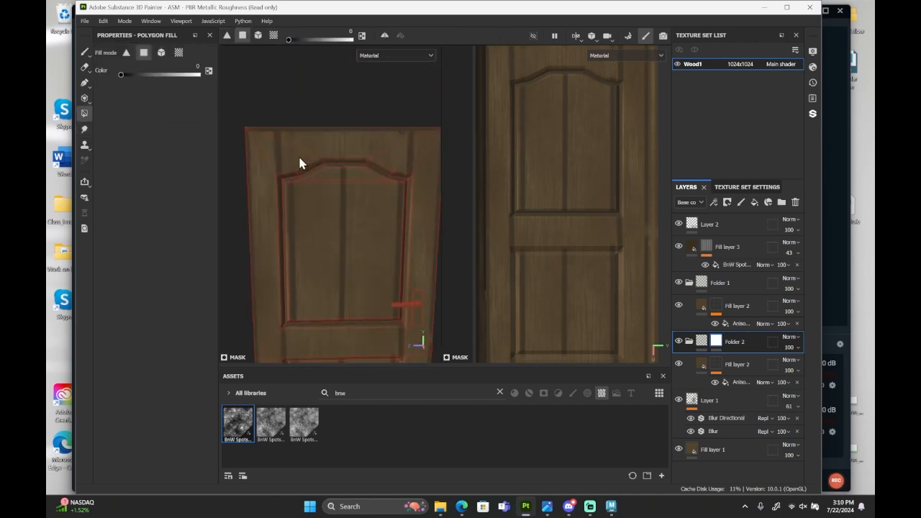
pyautogui.click(85, 51)
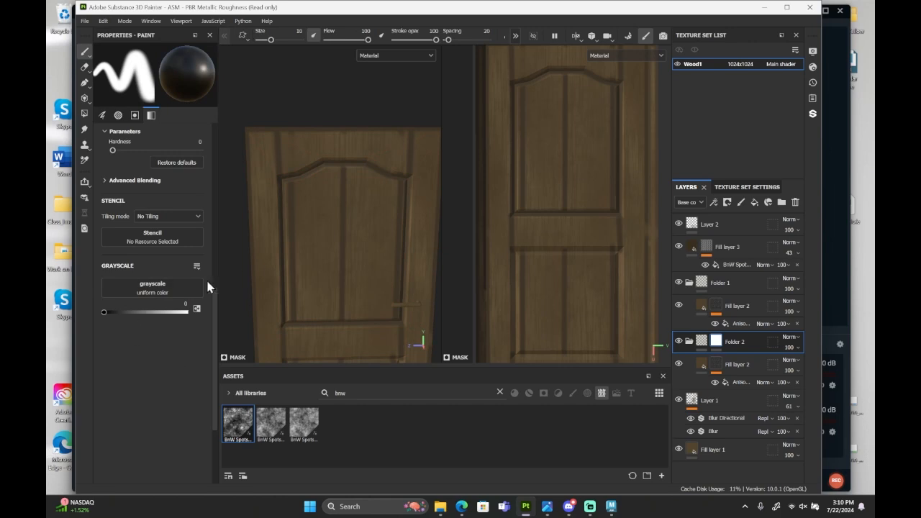
# Paint black over the door's horizontal rails in Folder 2's mask, hiding Folder 1 temporarily while painting.
pyautogui.scroll(3, 571, 267)
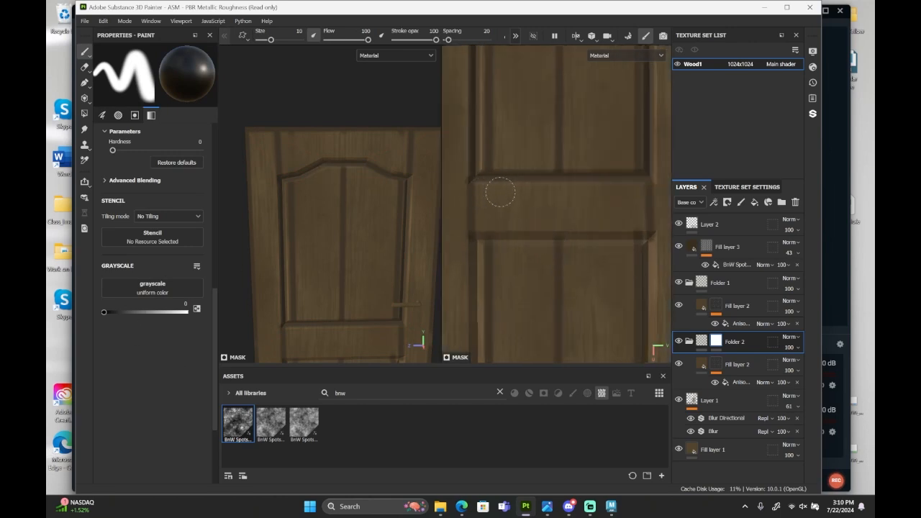
pyautogui.click(678, 283)
pyautogui.scroll(-4, 639, 215)
pyautogui.keyDown('alt'); pyautogui.moveTo(588, 292); pyautogui.dragTo(557, 263, button='middle'); pyautogui.keyUp('alt')
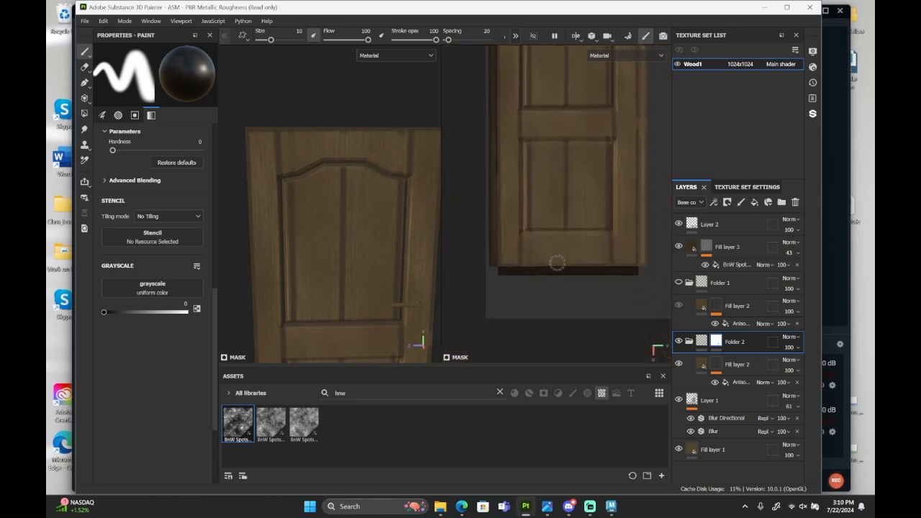
pyautogui.scroll(3, 557, 264)
pyautogui.scroll(-1, 540, 224)
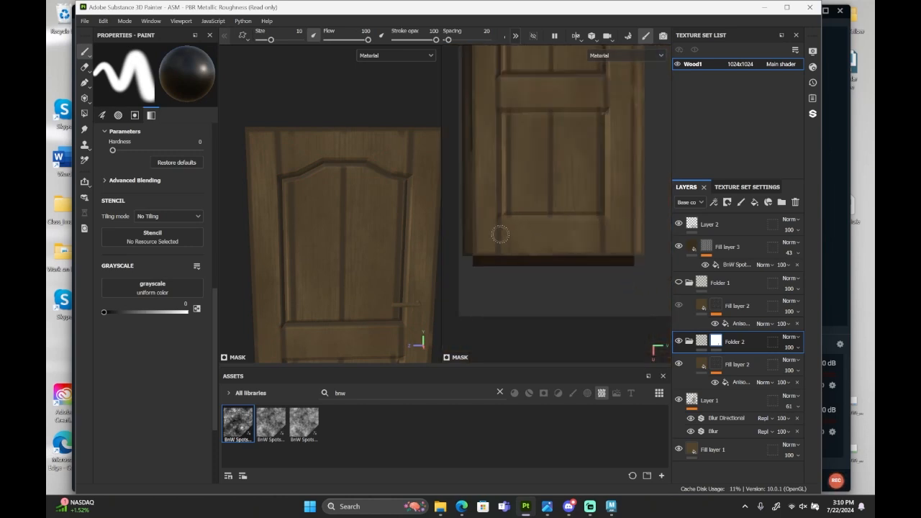
pyautogui.keyDown('alt'); pyautogui.moveTo(499, 232); pyautogui.dragTo(480, 446, button='middle'); pyautogui.keyUp('alt')
pyautogui.scroll(-3, 576, 156)
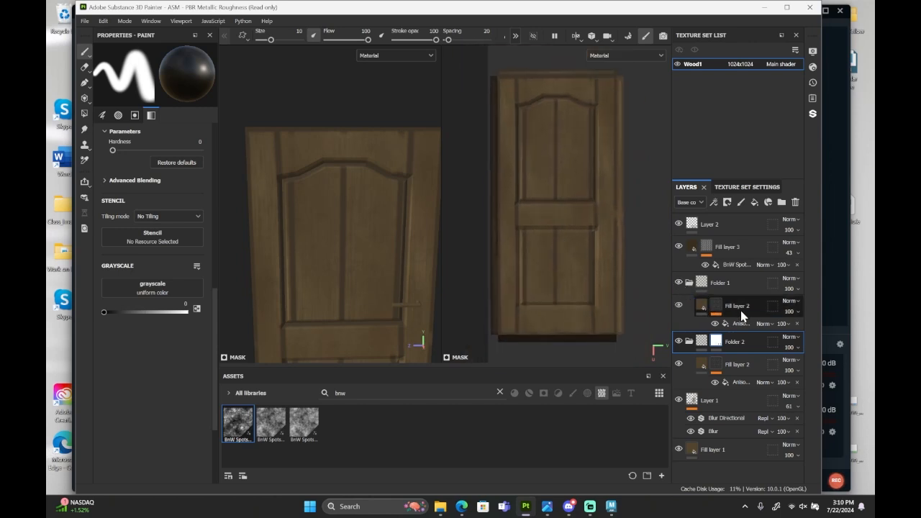
# Add a black mask to Folder 1.
pyautogui.rightClick(716, 304)
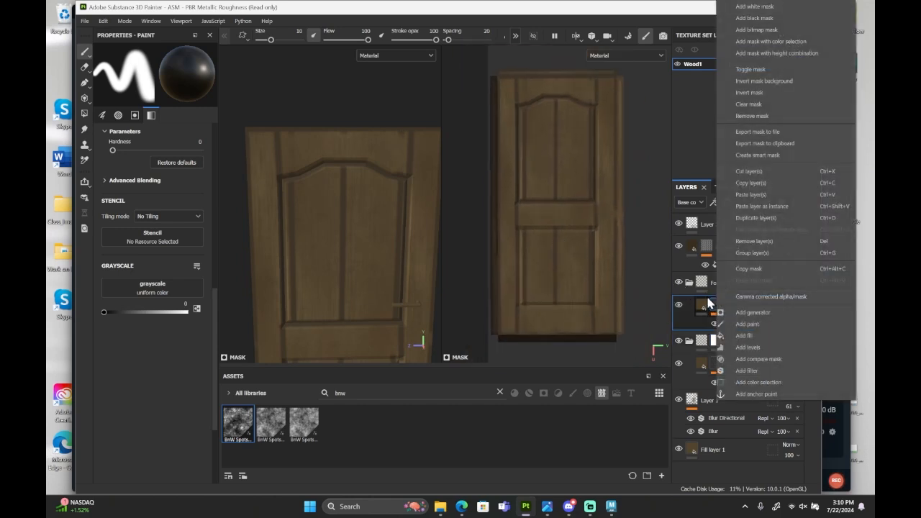
pyautogui.click(708, 288)
pyautogui.rightClick(715, 286)
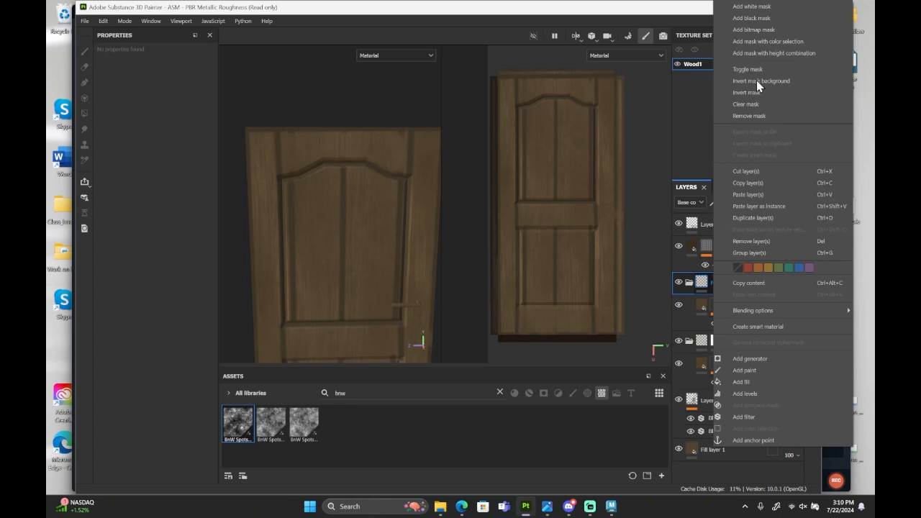
pyautogui.click(775, 17)
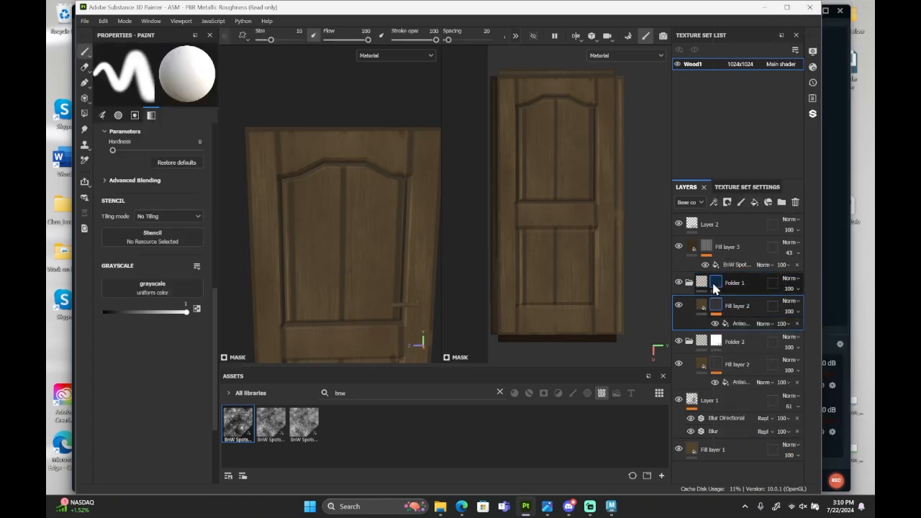
# Paint white over the top, middle and bottom rails of the door in Folder 1's mask.
pyautogui.scroll(5, 533, 96)
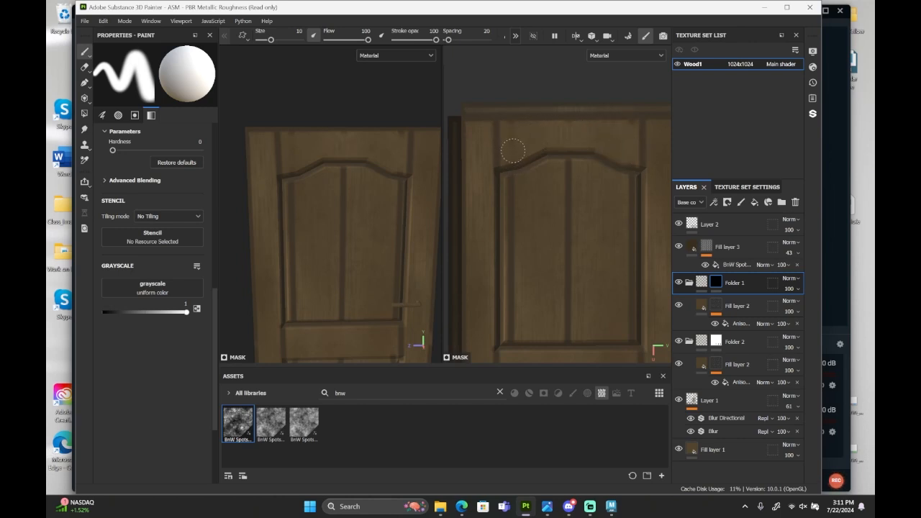
pyautogui.keyDown('alt'); pyautogui.moveTo(538, 267); pyautogui.dragTo(530, 102, button='middle'); pyautogui.keyUp('alt')
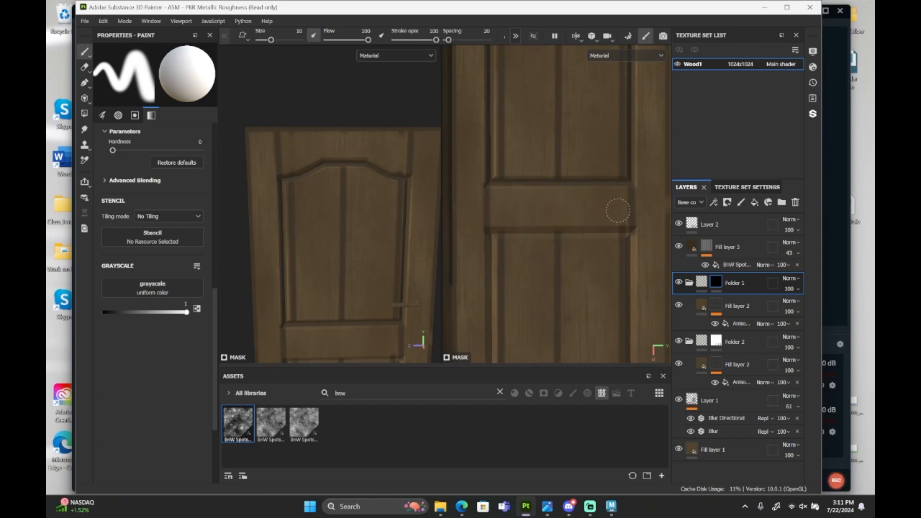
pyautogui.keyDown('alt'); pyautogui.moveTo(614, 257); pyautogui.dragTo(630, 111, button='middle'); pyautogui.keyUp('alt')
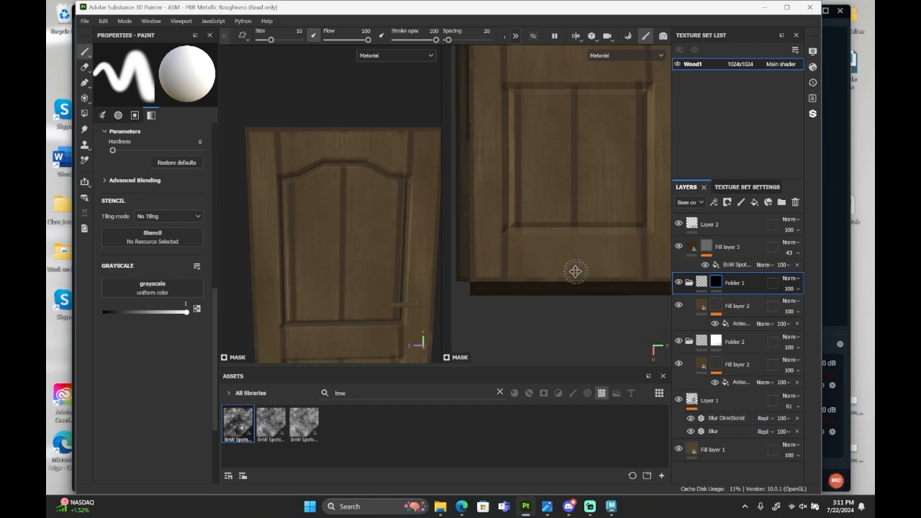
pyautogui.keyDown('alt'); pyautogui.moveTo(576, 272); pyautogui.dragTo(559, 285, button='middle'); pyautogui.keyUp('alt')
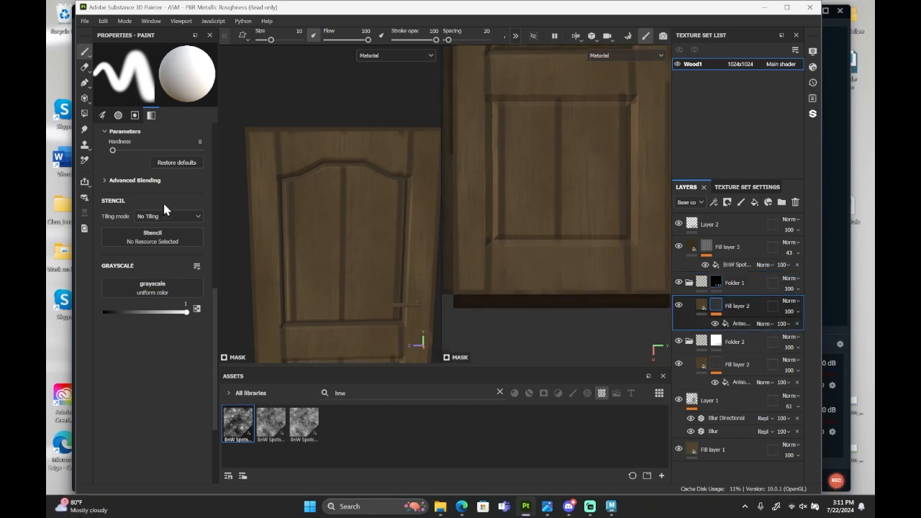
# Set the UV rotation of the anisotropic noise on Folder 1's Fill layer 2 mask to 90.
pyautogui.click(738, 325)
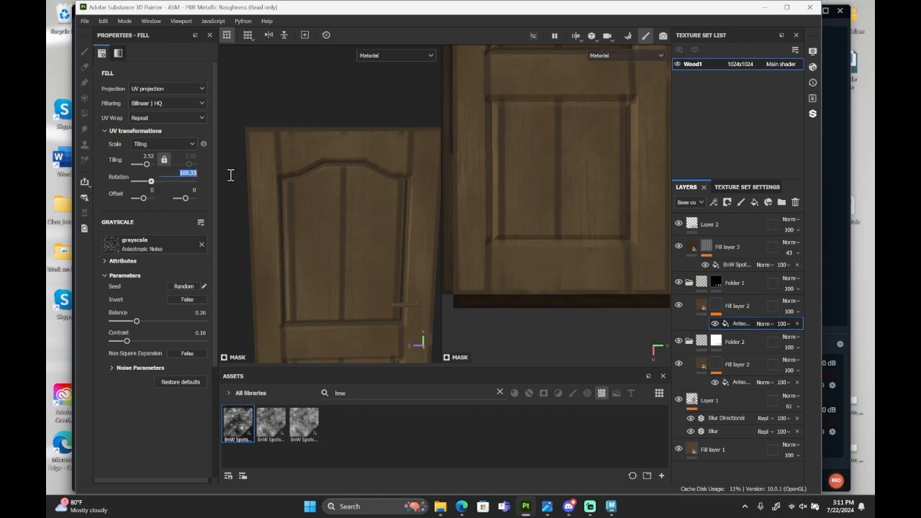
pyautogui.write('90')
pyautogui.press('Return')
pyautogui.keyDown('alt'); pyautogui.moveTo(350, 199); pyautogui.dragTo(350, 267); pyautogui.keyUp('alt')
pyautogui.scroll(-5, 572, 263)
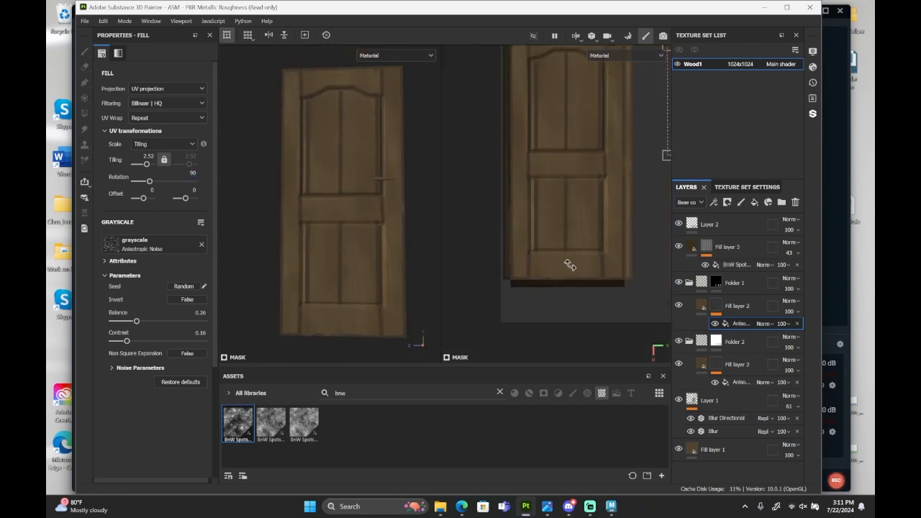
pyautogui.scroll(1, 579, 341)
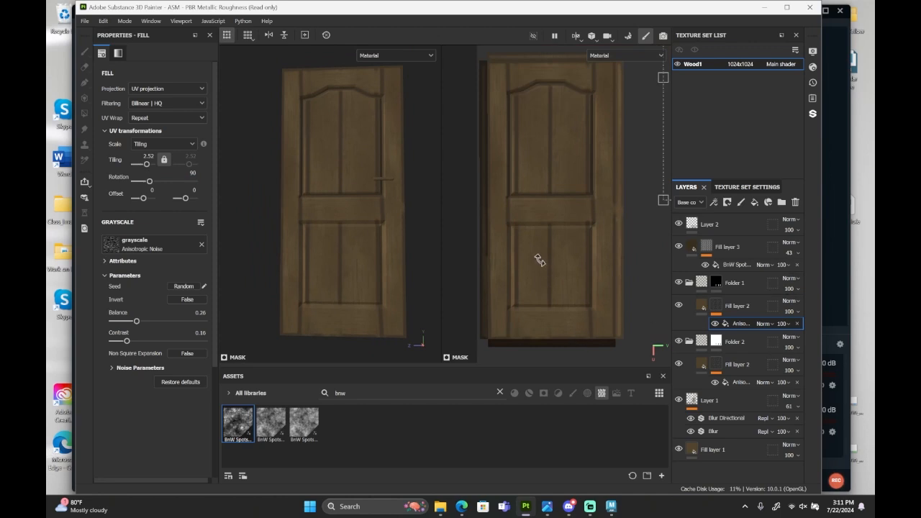
pyautogui.scroll(1, 539, 261)
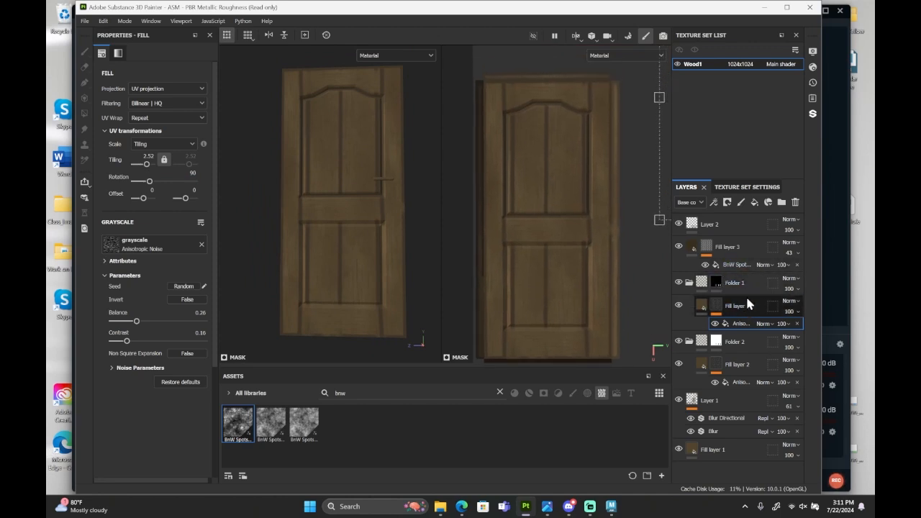
# Collapse Folder 1 and Folder 2 in the layer stack.
pyautogui.click(689, 282)
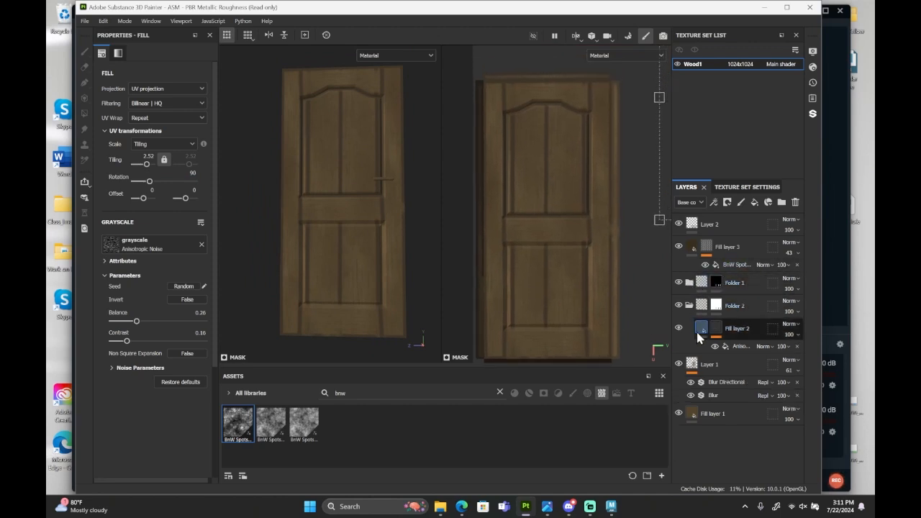
pyautogui.click(689, 306)
pyautogui.scroll(1, 538, 112)
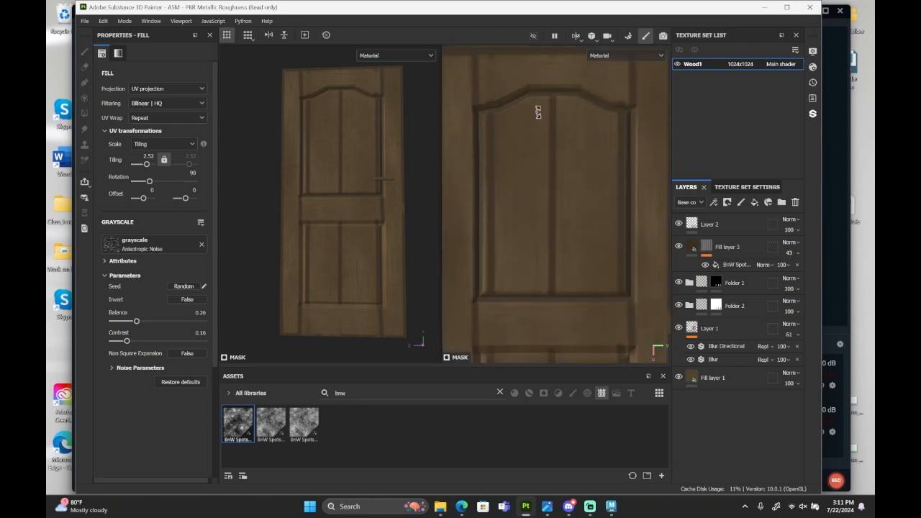
pyautogui.scroll(-4, 537, 112)
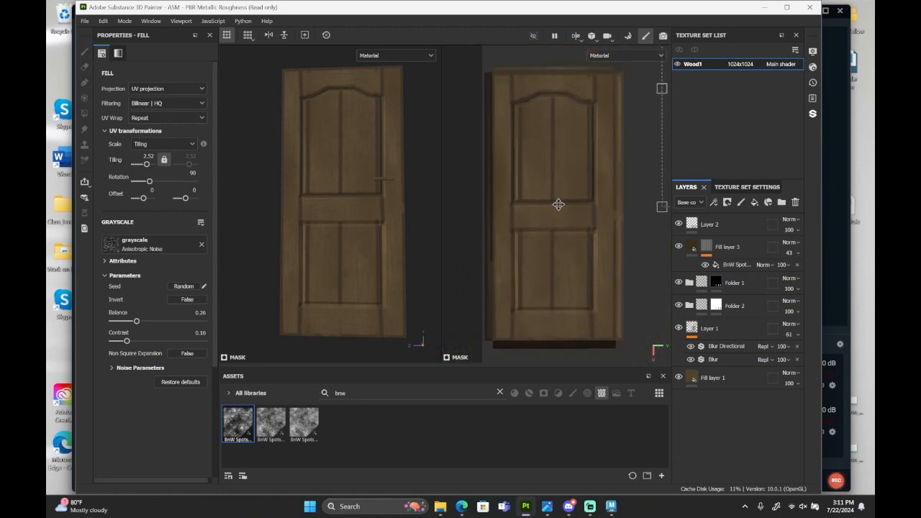
pyautogui.scroll(1, 598, 312)
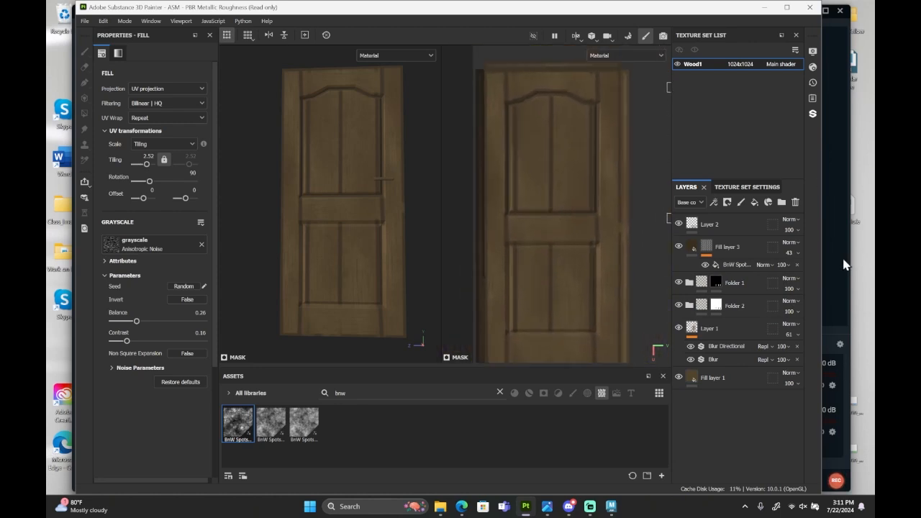
# Add a paint layer above Layer 2 and set the brush's base color to light beige DAC9AB.
pyautogui.scroll(1, 596, 322)
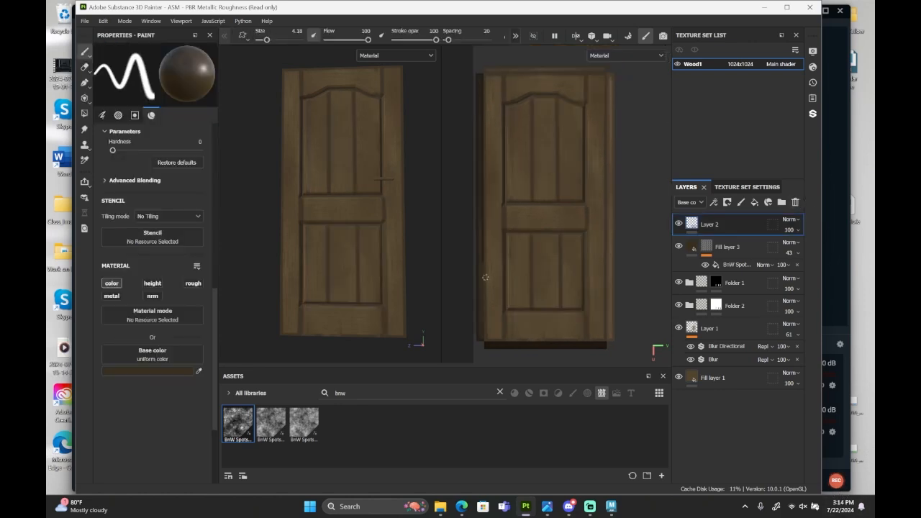
pyautogui.keyDown('alt'); pyautogui.moveTo(286, 208); pyautogui.dragTo(355, 249); pyautogui.keyUp('alt')
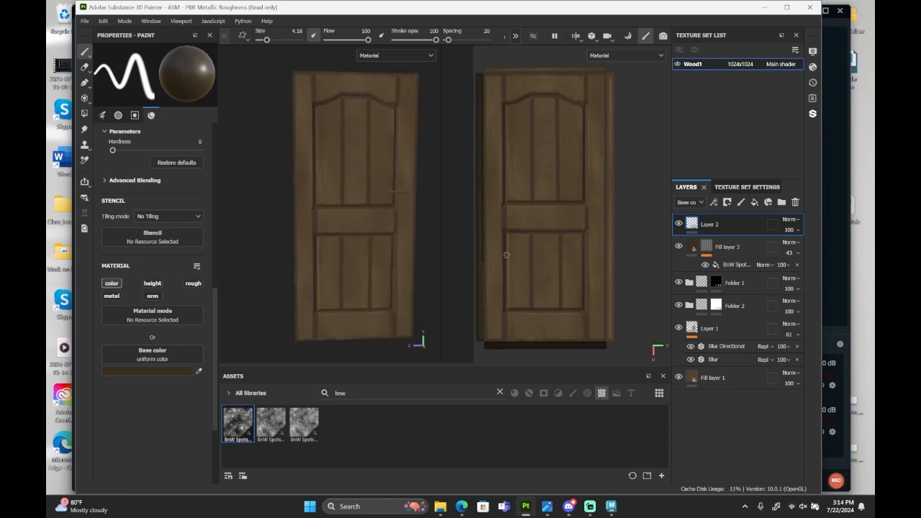
pyautogui.moveTo(577, 281)
pyautogui.keyDown('alt'); pyautogui.mouseDown(button='middle')
pyautogui.moveTo(592, 276)
pyautogui.moveTo(586, 216)
pyautogui.mouseUp(button='middle'); pyautogui.keyUp('alt')
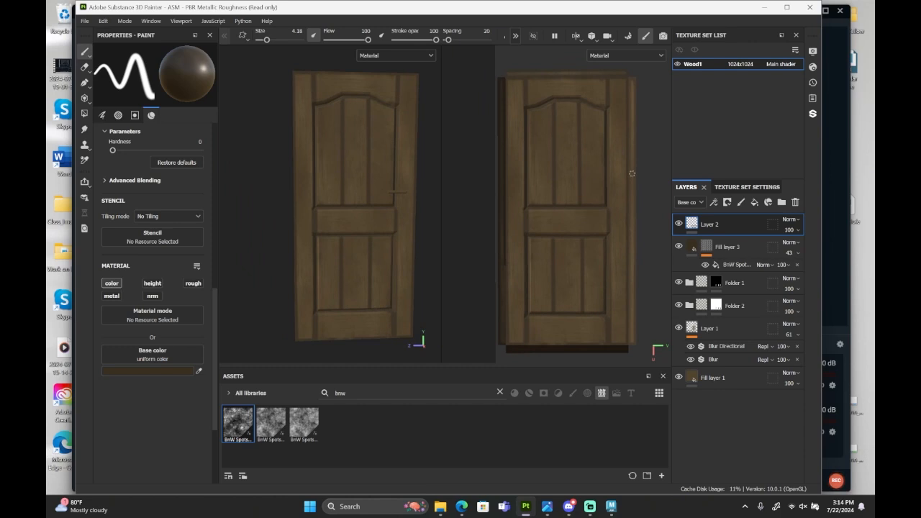
pyautogui.click(741, 202)
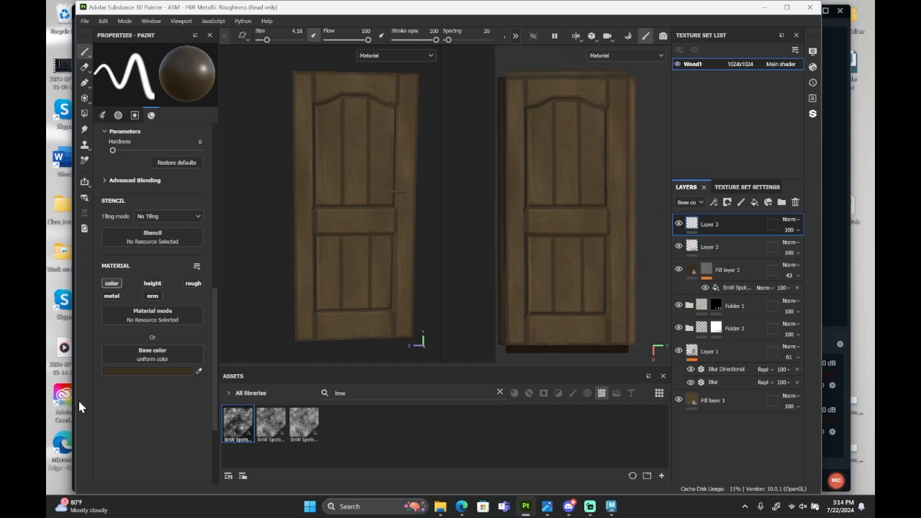
pyautogui.click(160, 370)
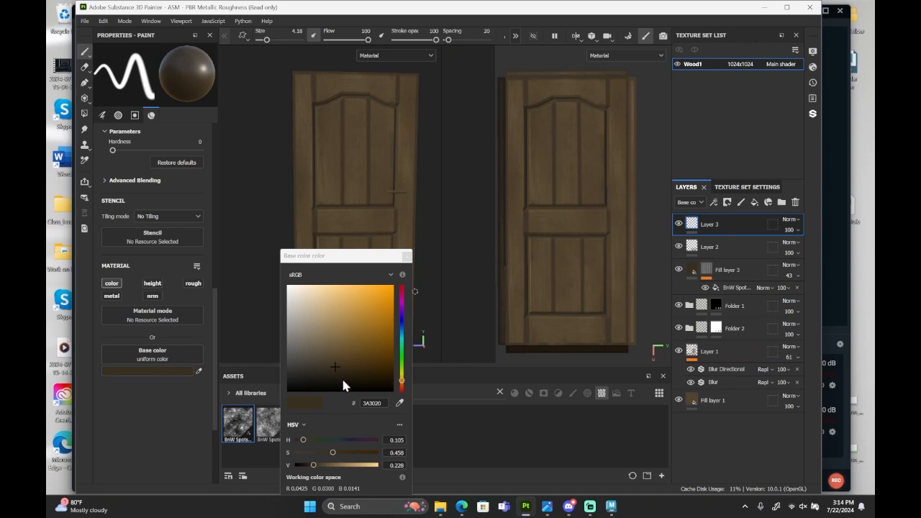
pyautogui.click(372, 467)
pyautogui.moveTo(342, 348); pyautogui.dragTo(310, 302)
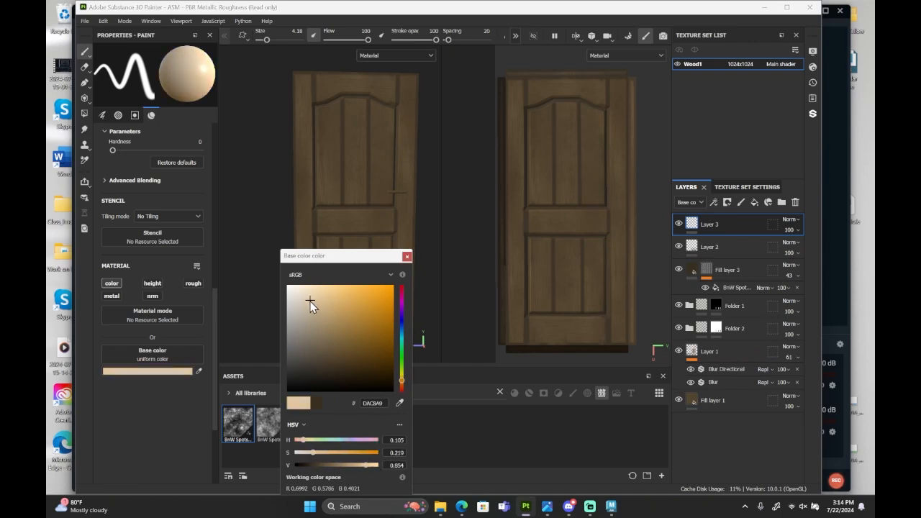
# Paint light beige highlights along the top and outer edges of the door's left stile on Layer 3.
pyautogui.click(407, 255)
pyautogui.click(181, 372)
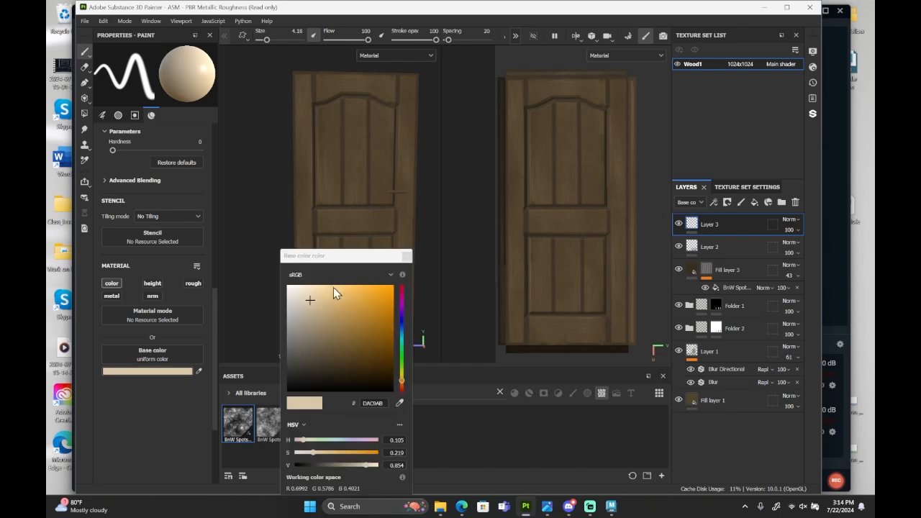
pyautogui.click(407, 255)
pyautogui.scroll(5, 575, 94)
pyautogui.scroll(1, 557, 84)
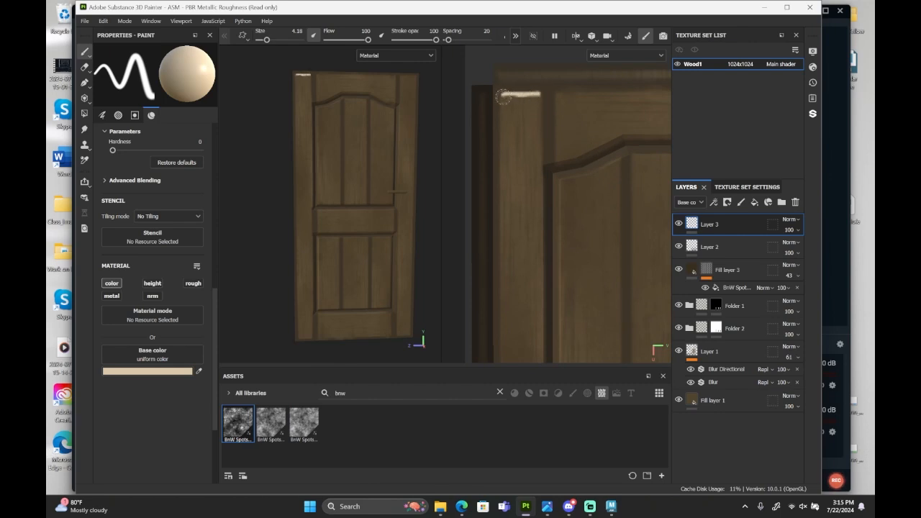
pyautogui.scroll(-5, 518, 201)
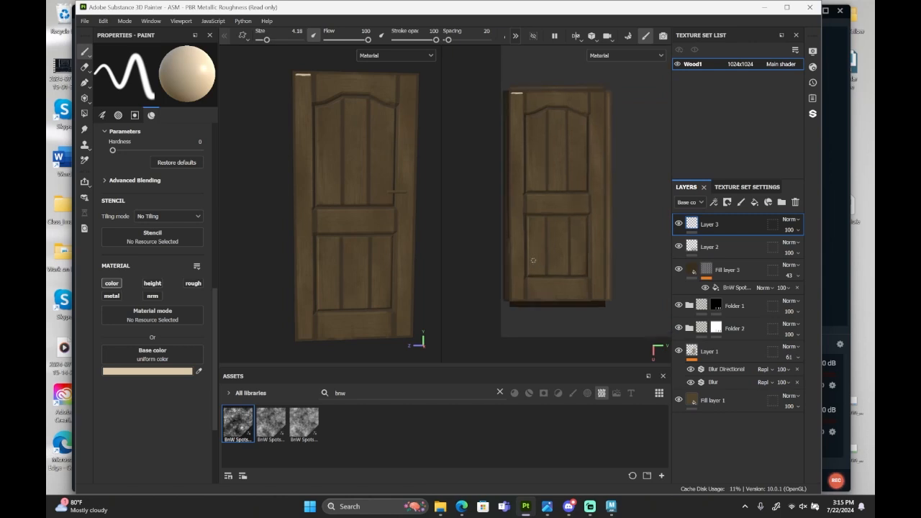
pyautogui.scroll(2, 511, 312)
pyautogui.keyDown('alt'); pyautogui.moveTo(512, 312); pyautogui.dragTo(509, 324, button='middle'); pyautogui.keyUp('alt')
pyautogui.keyDown('shift'); pyautogui.click(500, 351); pyautogui.keyUp('shift')
pyautogui.scroll(4, 508, 319)
# Try light highlight strokes along the bottom rail's upper and left edges, and undo them.
pyautogui.scroll(-1, 508, 319)
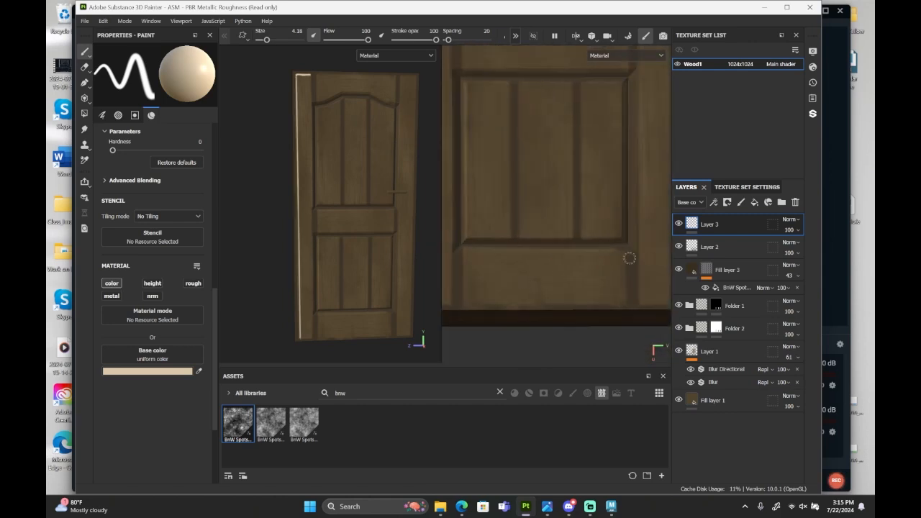
pyautogui.click(618, 251)
pyautogui.keyDown('shift'); pyautogui.click(618, 252); pyautogui.keyUp('shift')
pyautogui.moveTo(470, 252); pyautogui.dragTo(470, 284)
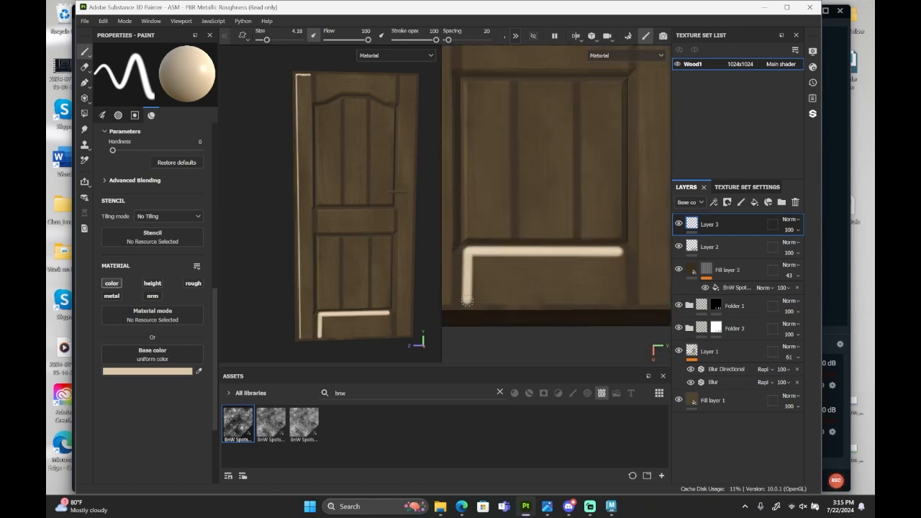
pyautogui.scroll(-2, 522, 293)
pyautogui.scroll(-3, 523, 292)
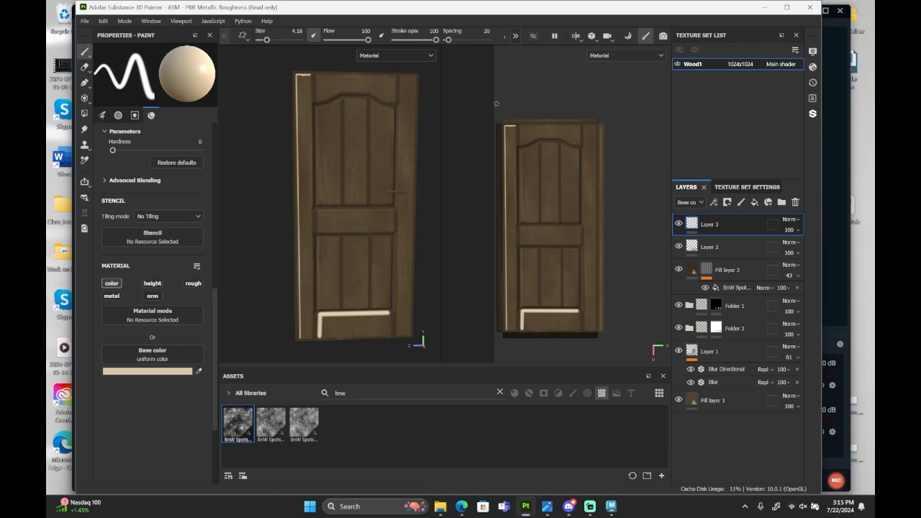
pyautogui.scroll(4, 497, 103)
pyautogui.hotkey('ctrl', 'z')
pyautogui.hotkey('ctrl', 'z')
pyautogui.hotkey('ctrl', 'z')
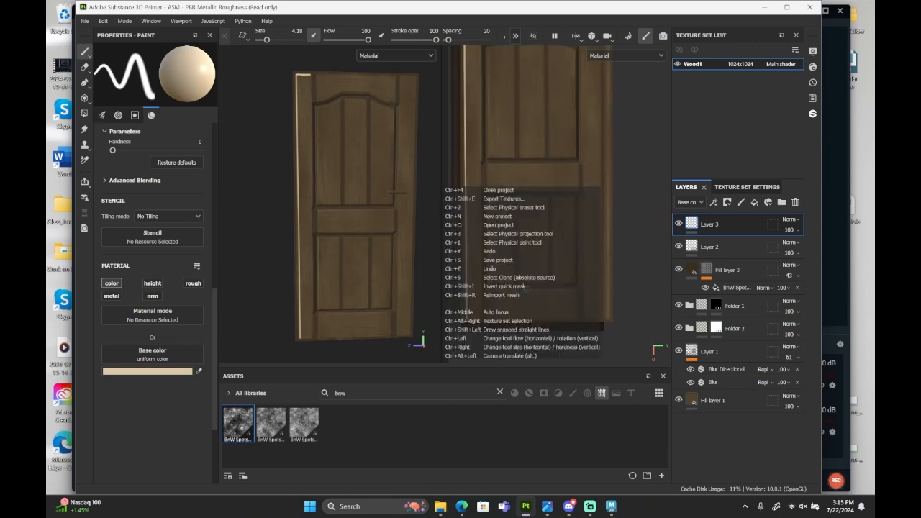
# Set the brush size to 2.89 and paint straight light highlights along the bottom rail's upper and left edges.
pyautogui.moveTo(266, 42); pyautogui.dragTo(265, 42)
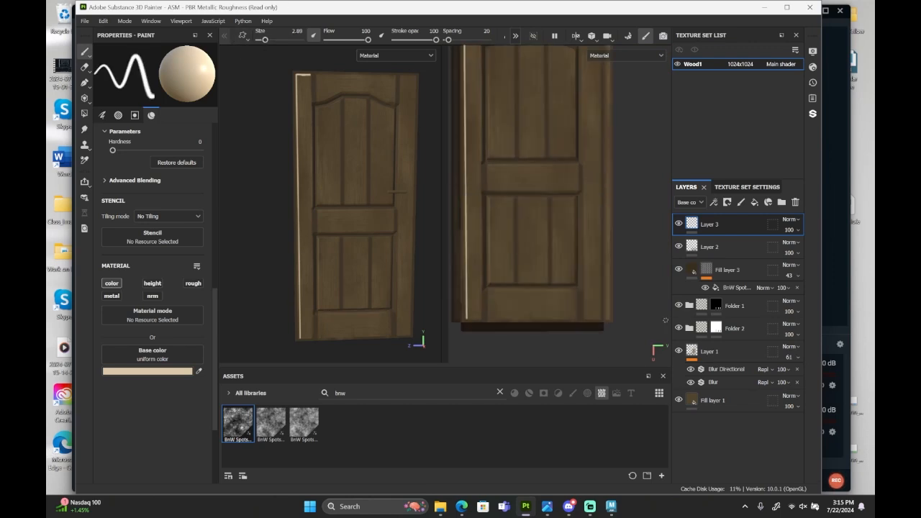
pyautogui.scroll(3, 500, 305)
pyautogui.click(618, 279)
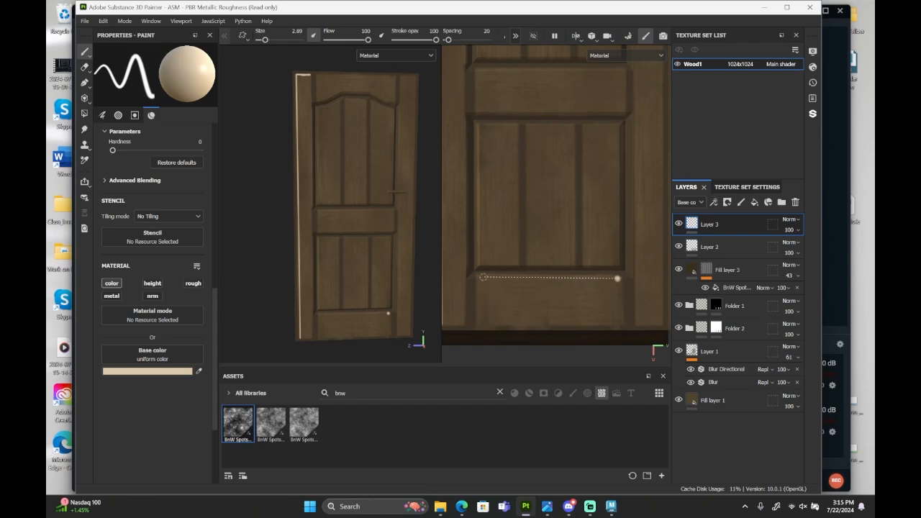
pyautogui.keyDown('shift'); pyautogui.click(479, 277); pyautogui.keyUp('shift')
pyautogui.keyDown('shift'); pyautogui.click(478, 323); pyautogui.keyUp('shift')
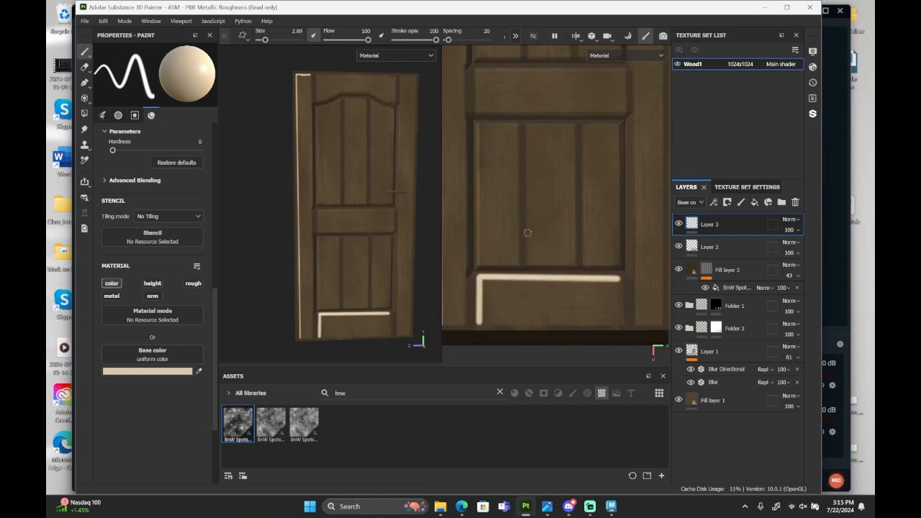
# Paint straight light highlights along the right stile's top edge and down its inner edge.
pyautogui.scroll(-4, 528, 232)
pyautogui.scroll(4, 552, 150)
pyautogui.click(565, 147)
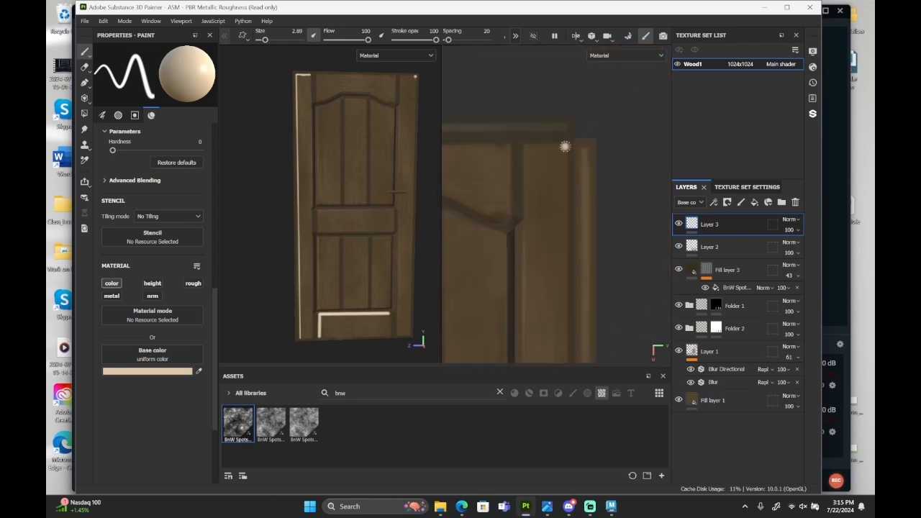
pyautogui.keyDown('shift'); pyautogui.click(525, 147); pyautogui.keyUp('shift')
pyautogui.scroll(-5, 525, 149)
pyautogui.keyDown('alt'); pyautogui.moveTo(542, 303); pyautogui.dragTo(551, 263, button='middle'); pyautogui.keyUp('alt')
pyautogui.scroll(4, 548, 311)
pyautogui.keyDown('shift'); pyautogui.click(544, 310); pyautogui.keyUp('shift')
# Paint straight light highlights along the top rail's upper edge and short left edge.
pyautogui.scroll(-4, 547, 288)
pyautogui.click(637, 175)
pyautogui.scroll(-3, 628, 151)
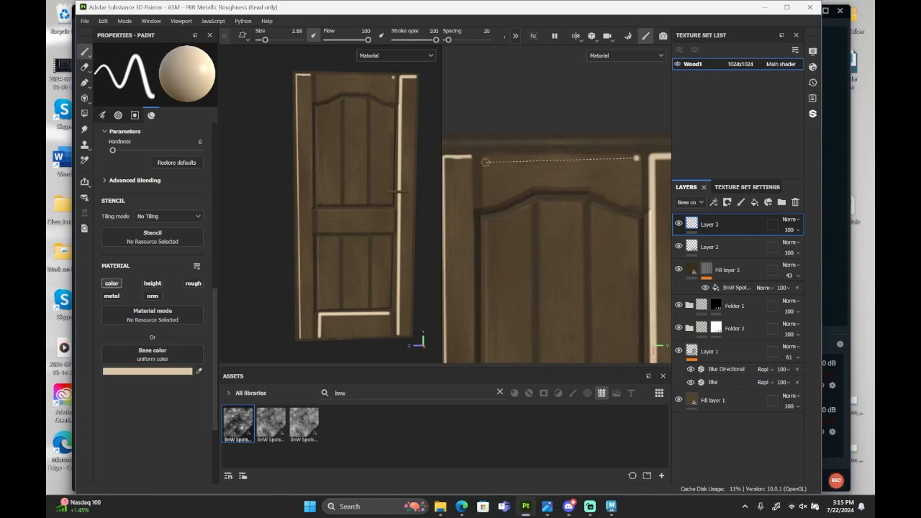
pyautogui.keyDown('shift'); pyautogui.click(488, 162); pyautogui.keyUp('shift')
pyautogui.keyDown('shift'); pyautogui.click(484, 196); pyautogui.keyUp('shift')
# Repaint the left stile's top and outer edge highlights with the 2.89 brush.
pyautogui.scroll(3, 485, 180)
pyautogui.keyDown('alt'); pyautogui.moveTo(485, 152); pyautogui.dragTo(508, 113, button='middle'); pyautogui.keyUp('alt')
pyautogui.scroll(3, 504, 114)
pyautogui.click(533, 121)
pyautogui.keyDown('shift'); pyautogui.click(482, 120); pyautogui.keyUp('shift')
pyautogui.scroll(-5, 484, 130)
pyautogui.keyDown('alt'); pyautogui.moveTo(496, 302); pyautogui.dragTo(520, 144, button='middle'); pyautogui.keyUp('alt')
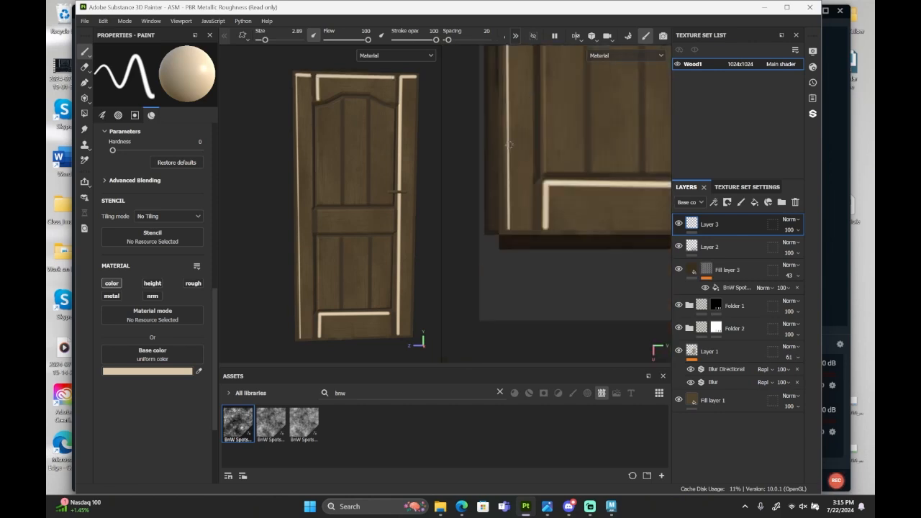
pyautogui.keyDown('shift'); pyautogui.click(511, 222); pyautogui.keyUp('shift')
# Paint straight light highlights along the top and left edges of the three planks in the lower panel.
pyautogui.keyDown('alt'); pyautogui.moveTo(554, 112); pyautogui.dragTo(512, 160, button='middle'); pyautogui.keyUp('alt')
pyautogui.scroll(4, 514, 161)
pyautogui.click(517, 156)
pyautogui.keyDown('shift'); pyautogui.click(477, 156); pyautogui.keyUp('shift')
pyautogui.keyDown('shift'); pyautogui.click(480, 309); pyautogui.keyUp('shift')
pyautogui.keyDown('alt'); pyautogui.moveTo(581, 160); pyautogui.dragTo(551, 123, button='middle'); pyautogui.keyUp('alt')
pyautogui.scroll(2, 550, 119)
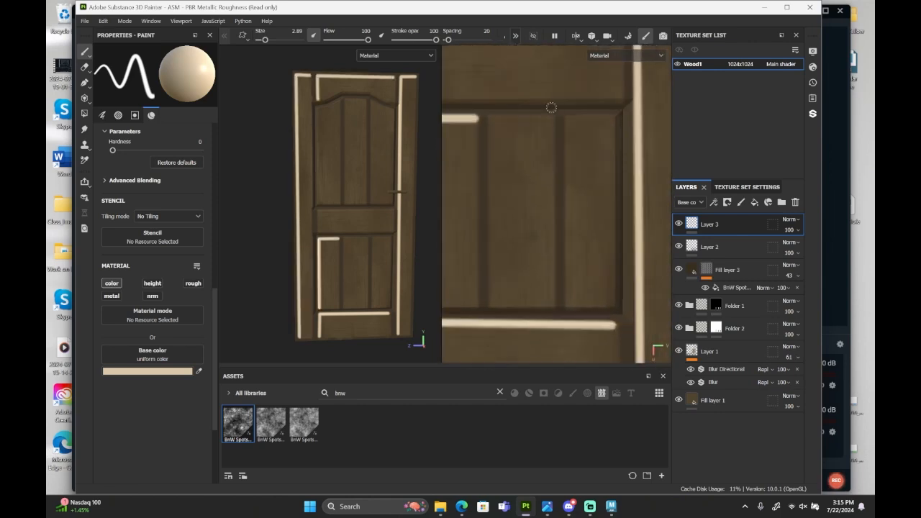
pyautogui.click(552, 118)
pyautogui.keyDown('shift'); pyautogui.click(493, 119); pyautogui.keyUp('shift')
pyautogui.keyDown('shift'); pyautogui.click(494, 304); pyautogui.keyUp('shift')
pyautogui.keyDown('alt'); pyautogui.moveTo(615, 115); pyautogui.dragTo(566, 133, button='middle'); pyautogui.keyUp('alt')
pyautogui.keyDown('shift'); pyautogui.click(520, 324); pyautogui.keyUp('shift')
# Paint straight light highlights along the middle rail's upper and left edges.
pyautogui.keyDown('alt'); pyautogui.moveTo(536, 97); pyautogui.dragTo(612, 259, button='middle'); pyautogui.keyUp('alt')
pyautogui.scroll(-1, 611, 259)
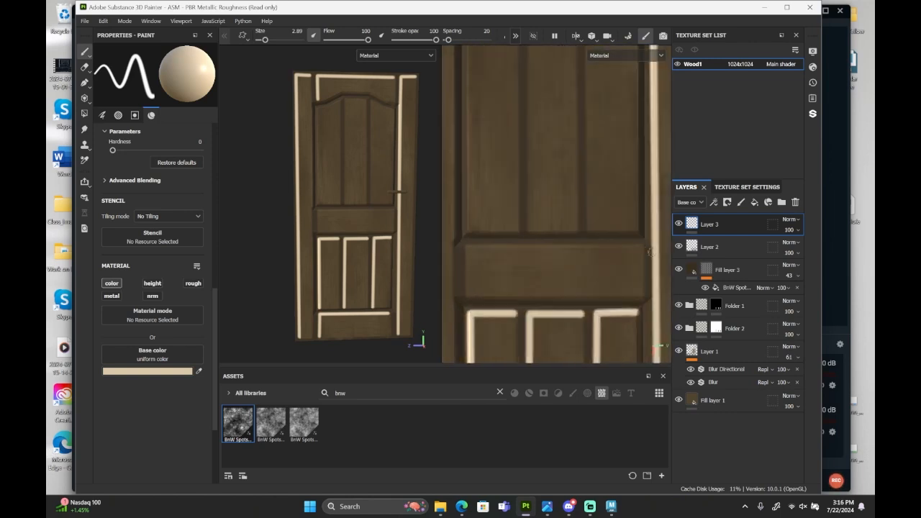
pyautogui.click(639, 245)
pyautogui.keyDown('shift'); pyautogui.click(467, 244); pyautogui.keyUp('shift')
pyautogui.keyDown('shift'); pyautogui.click(467, 288); pyautogui.keyUp('shift')
# Highlight the top and left edges of the three upper panel planks, following the arch's slope on the outer planks.
pyautogui.keyDown('alt'); pyautogui.moveTo(498, 232); pyautogui.dragTo(504, 328, button='middle'); pyautogui.keyUp('alt')
pyautogui.scroll(-1, 504, 328)
pyautogui.click(523, 116)
pyautogui.keyDown('shift'); pyautogui.click(478, 130); pyautogui.keyUp('shift')
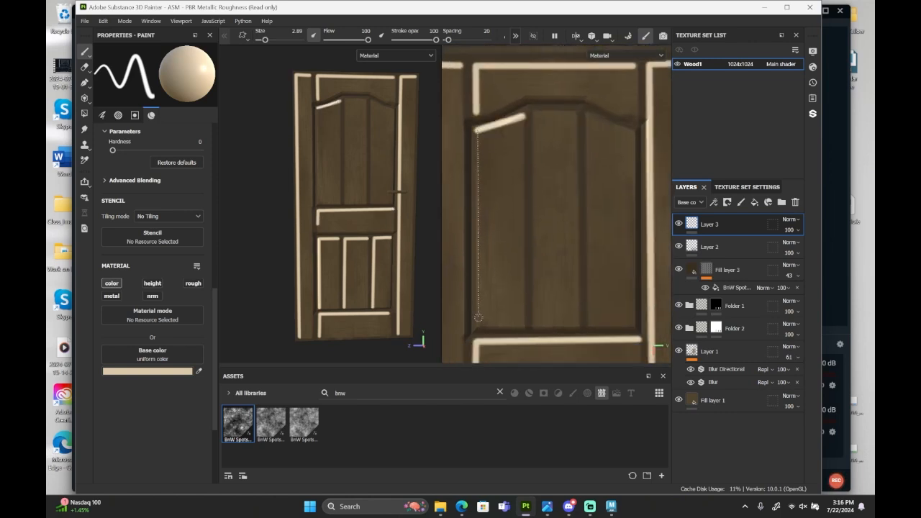
pyautogui.keyDown('shift'); pyautogui.click(477, 325); pyautogui.keyUp('shift')
pyautogui.click(574, 112)
pyautogui.keyDown('shift'); pyautogui.click(534, 113); pyautogui.keyUp('shift')
pyautogui.keyDown('shift'); pyautogui.click(534, 326); pyautogui.keyUp('shift')
pyautogui.click(634, 132)
pyautogui.keyDown('shift'); pyautogui.click(588, 115); pyautogui.keyUp('shift')
pyautogui.keyDown('shift'); pyautogui.click(589, 326); pyautogui.keyUp('shift')
# Set the brush size to 1.02 and paint a light highlight along the top and edge of the UV layout's right side strip.
pyautogui.scroll(-4, 558, 128)
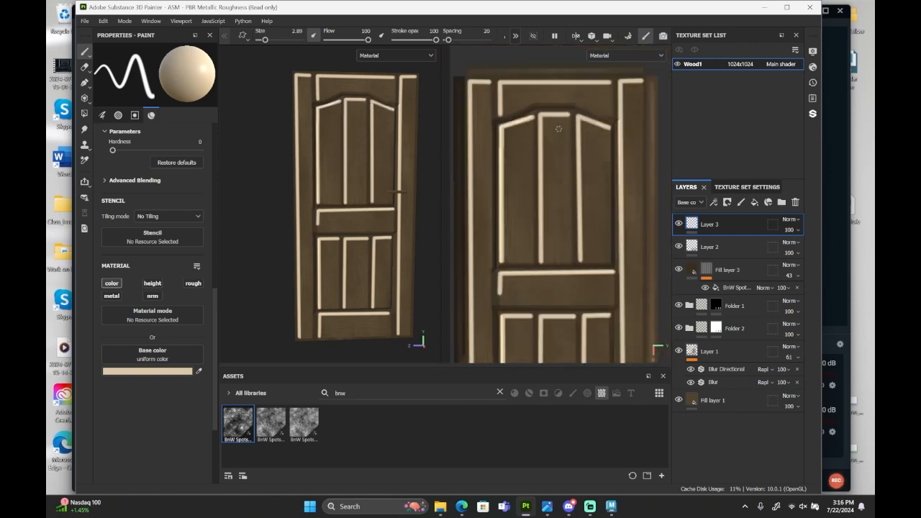
pyautogui.keyDown('alt'); pyautogui.moveTo(310, 152); pyautogui.dragTo(388, 148); pyautogui.keyUp('alt')
pyautogui.keyDown('alt'); pyautogui.moveTo(334, 100); pyautogui.dragTo(352, 183, button='middle'); pyautogui.keyUp('alt')
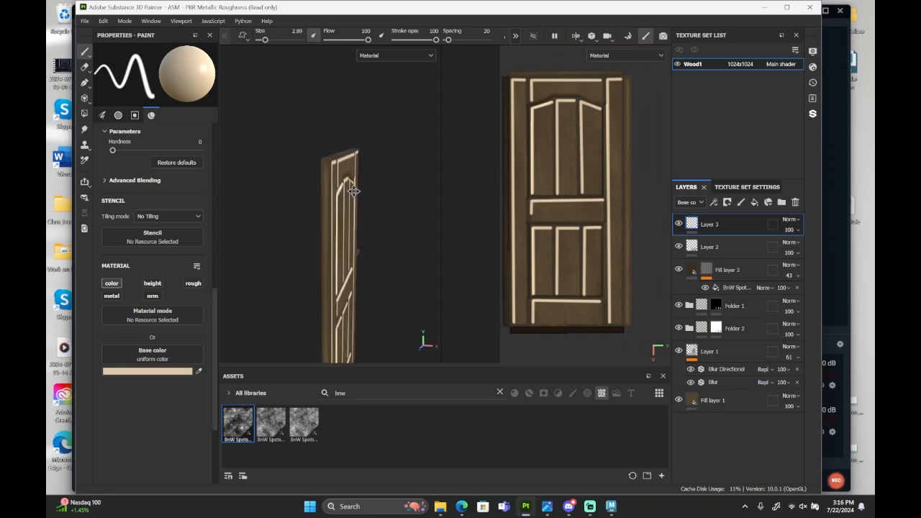
pyautogui.keyDown('alt'); pyautogui.moveTo(353, 182); pyautogui.dragTo(368, 160); pyautogui.keyUp('alt')
pyautogui.keyDown('alt'); pyautogui.moveTo(352, 154); pyautogui.dragTo(360, 152, button='right'); pyautogui.keyUp('alt')
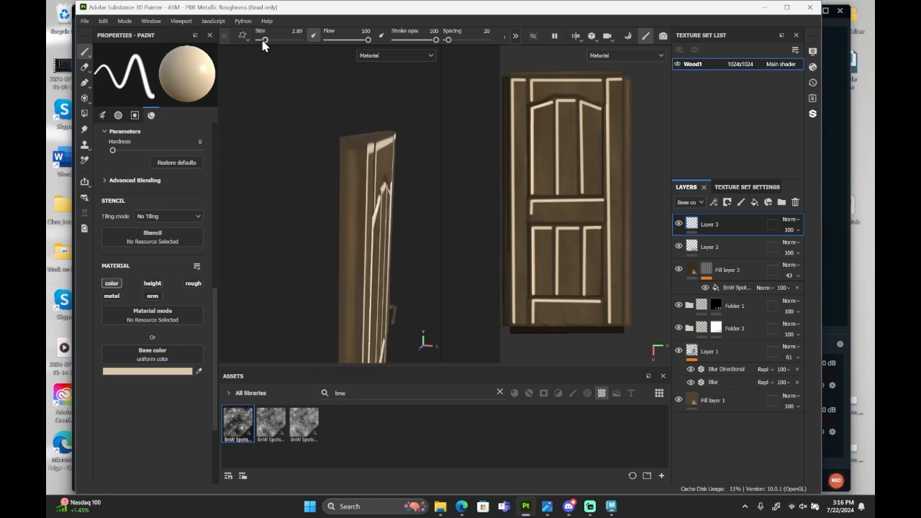
pyautogui.moveTo(264, 42); pyautogui.dragTo(262, 41)
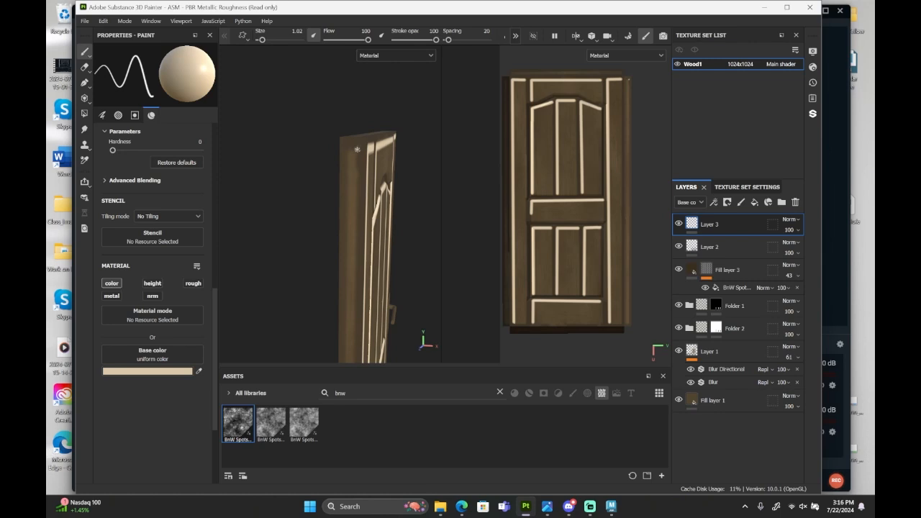
pyautogui.keyDown('alt'); pyautogui.moveTo(346, 149); pyautogui.dragTo(331, 156, button='right'); pyautogui.keyUp('alt')
pyautogui.keyDown('alt'); pyautogui.moveTo(347, 245); pyautogui.dragTo(362, 118, button='middle'); pyautogui.keyUp('alt')
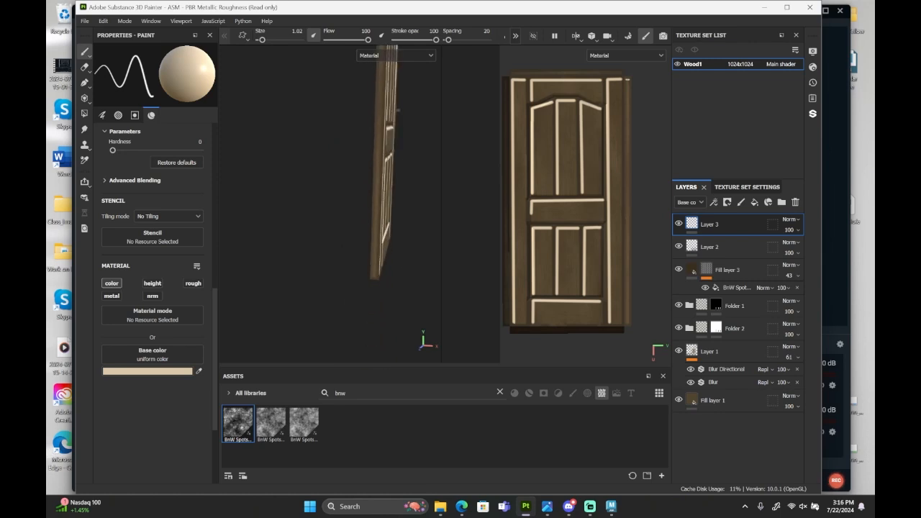
pyautogui.keyDown('alt'); pyautogui.moveTo(353, 277); pyautogui.dragTo(365, 285, button='right'); pyautogui.keyUp('alt')
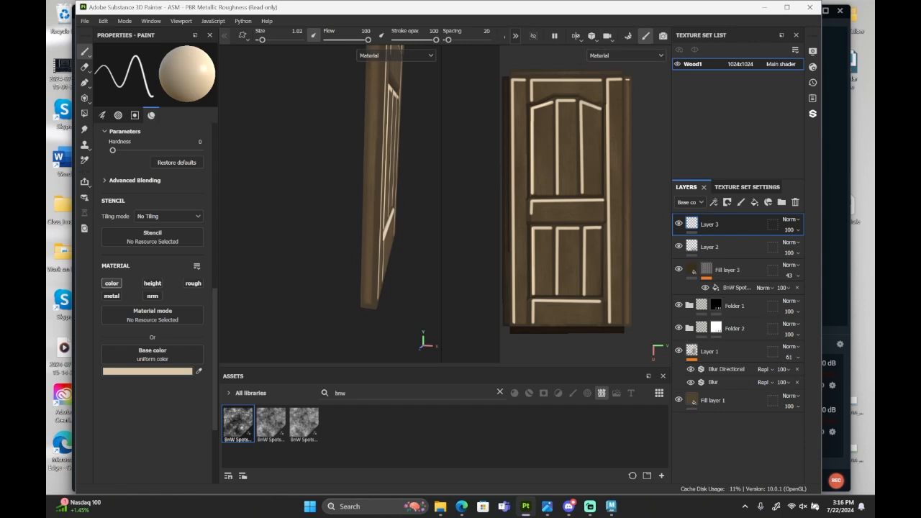
pyautogui.scroll(6, 567, 270)
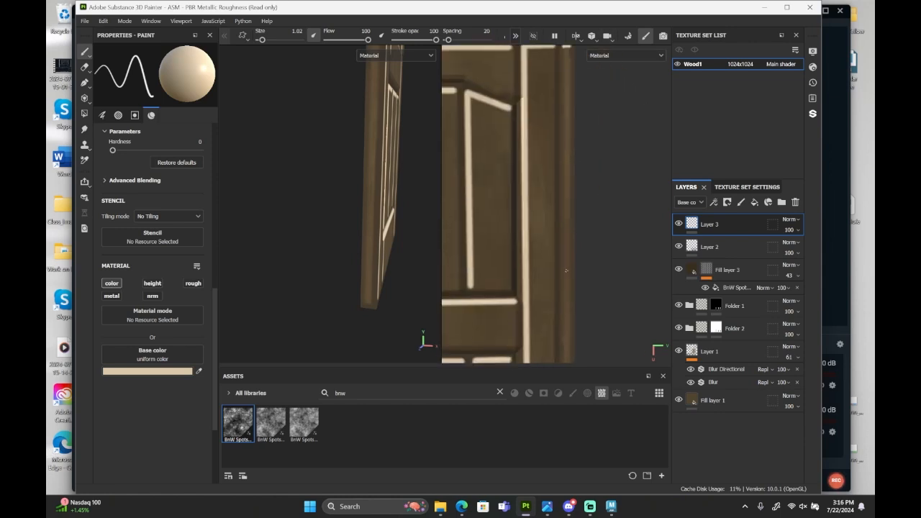
pyautogui.keyDown('alt'); pyautogui.moveTo(566, 271); pyautogui.dragTo(561, 86, button='middle'); pyautogui.keyUp('alt')
# Paint a thin light highlight along the top and left edges of the UV layout's left side strip.
pyautogui.keyDown('alt'); pyautogui.moveTo(392, 216); pyautogui.dragTo(311, 229); pyautogui.keyUp('alt')
pyautogui.keyDown('alt'); pyautogui.moveTo(460, 72); pyautogui.dragTo(503, 191, button='middle'); pyautogui.keyUp('alt')
pyautogui.scroll(3, 502, 191)
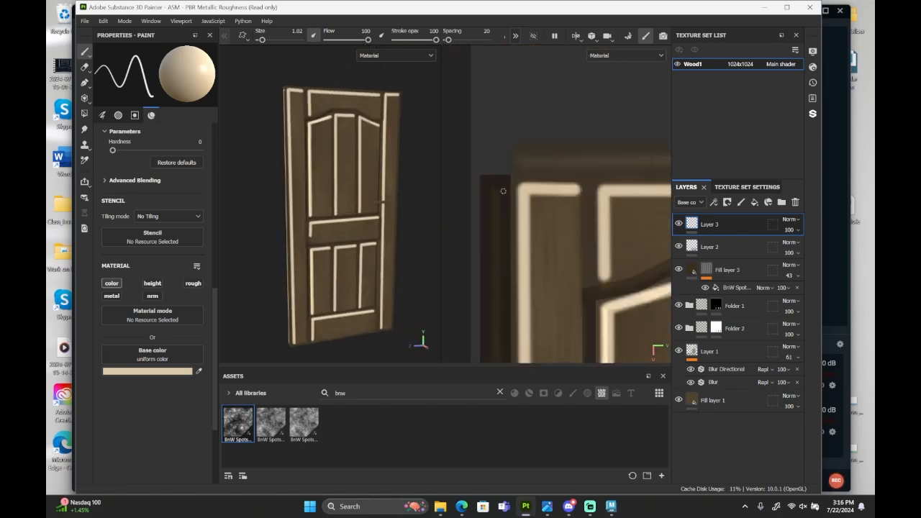
pyautogui.click(495, 188)
pyautogui.scroll(-8, 503, 191)
pyautogui.scroll(7, 508, 345)
pyautogui.keyDown('alt'); pyautogui.moveTo(508, 345); pyautogui.dragTo(507, 247, button='middle'); pyautogui.keyUp('alt')
pyautogui.keyDown('shift'); pyautogui.click(508, 246); pyautogui.keyUp('shift')
pyautogui.scroll(-6, 503, 288)
# Try a light highlight along the strip for the door's top face, and undo the last stroke.
pyautogui.keyDown('alt'); pyautogui.moveTo(303, 104); pyautogui.dragTo(338, 146); pyautogui.keyUp('alt')
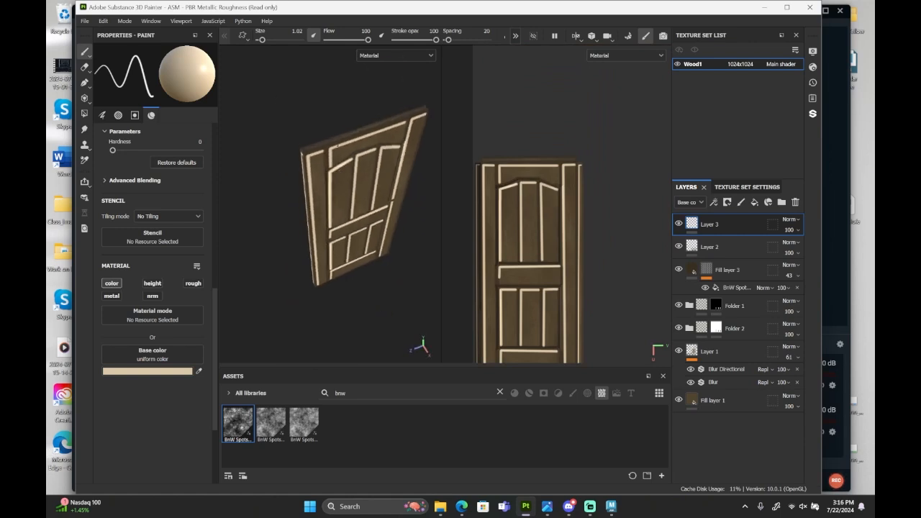
pyautogui.scroll(3, 338, 146)
pyautogui.scroll(8, 517, 162)
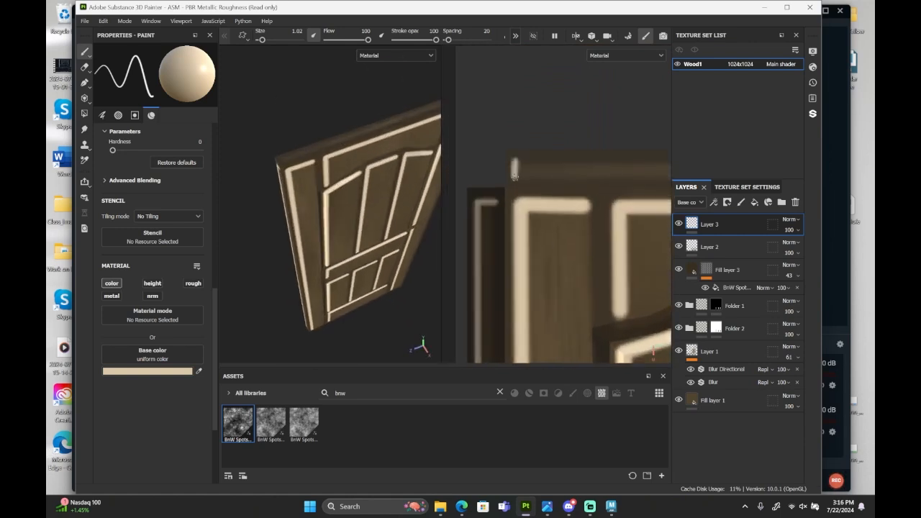
pyautogui.scroll(-5, 514, 175)
pyautogui.scroll(3, 280, 168)
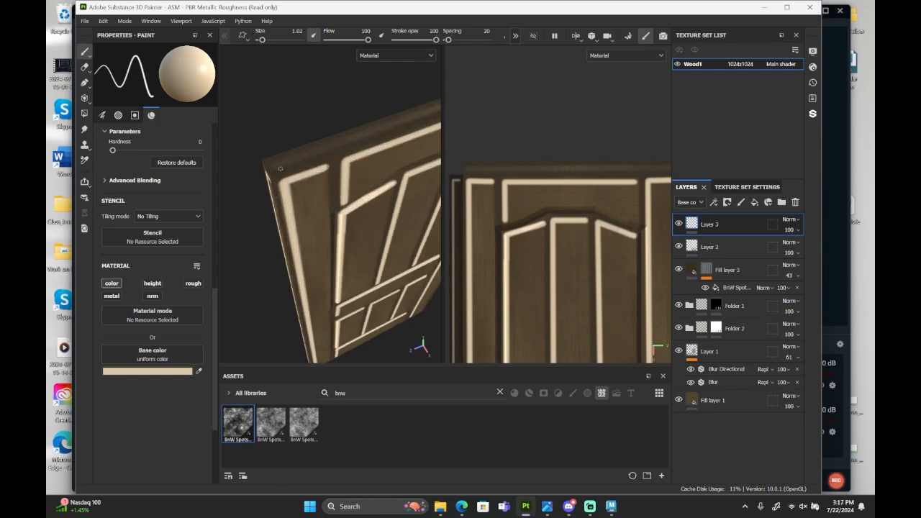
pyautogui.click(274, 167)
pyautogui.scroll(-3, 522, 164)
pyautogui.scroll(5, 615, 175)
pyautogui.click(639, 158)
pyautogui.scroll(-4, 634, 163)
pyautogui.scroll(5, 499, 167)
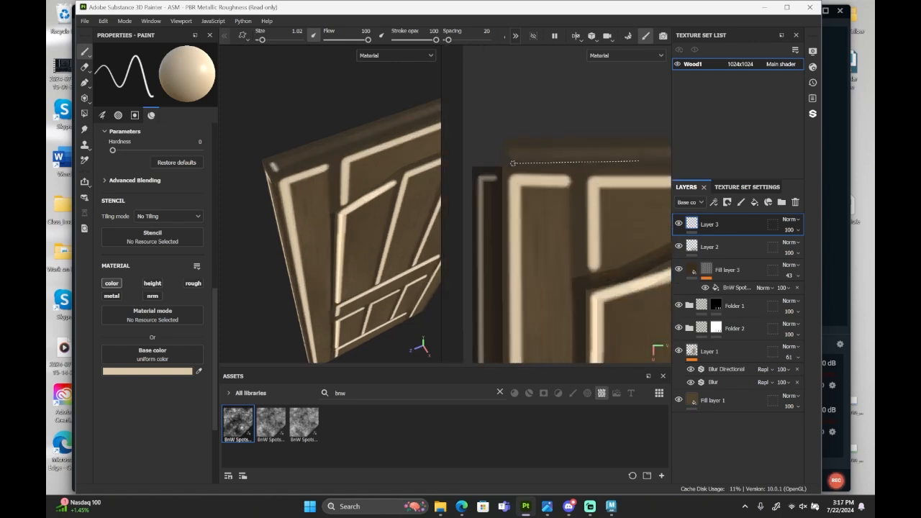
pyautogui.keyDown('shift'); pyautogui.click(511, 162); pyautogui.keyUp('shift')
pyautogui.scroll(-3, 289, 203)
pyautogui.keyDown('alt'); pyautogui.moveTo(289, 203); pyautogui.dragTo(298, 174, button='middle'); pyautogui.keyUp('alt')
pyautogui.hotkey('ctrl', 'z')
# Paint a straight light highlight along the full length of the door's top face strip.
pyautogui.scroll(-4, 553, 195)
pyautogui.scroll(5, 600, 189)
pyautogui.click(600, 190)
pyautogui.scroll(-5, 600, 189)
pyautogui.scroll(4, 578, 182)
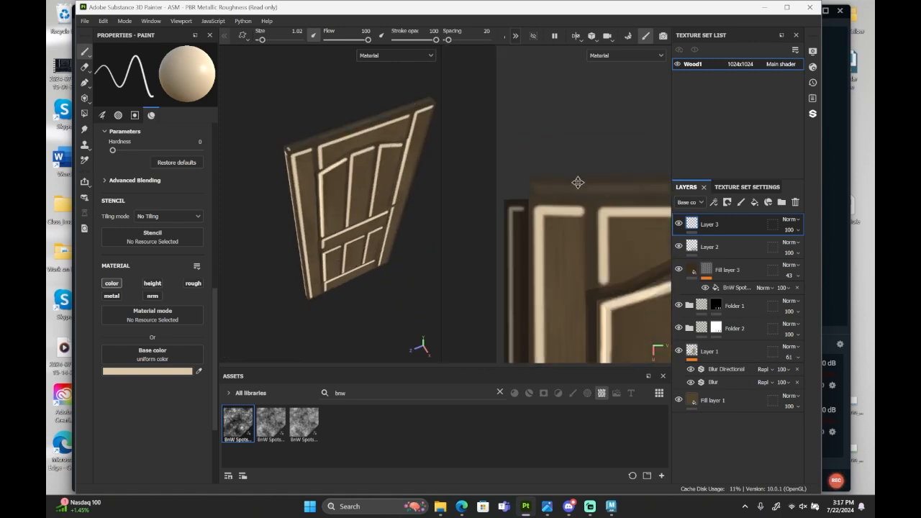
pyautogui.keyDown('shift'); pyautogui.click(543, 178); pyautogui.keyUp('shift')
# Set the brush's base color to dark brown 26221A and its size to 2.16.
pyautogui.scroll(-4, 543, 178)
pyautogui.keyDown('alt'); pyautogui.moveTo(392, 241); pyautogui.dragTo(349, 202); pyautogui.keyUp('alt')
pyautogui.scroll(2, 359, 213)
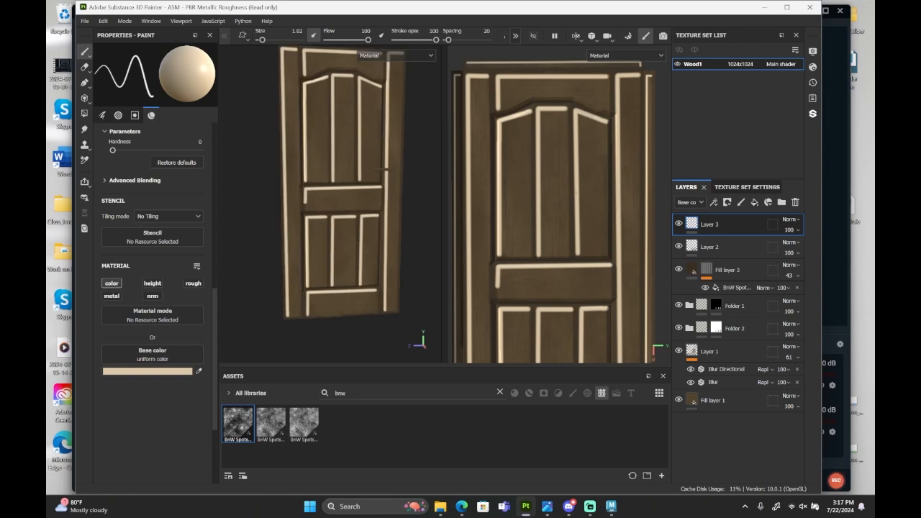
pyautogui.scroll(-2, 568, 194)
pyautogui.keyDown('alt'); pyautogui.moveTo(568, 231); pyautogui.dragTo(565, 160, button='middle'); pyautogui.keyUp('alt')
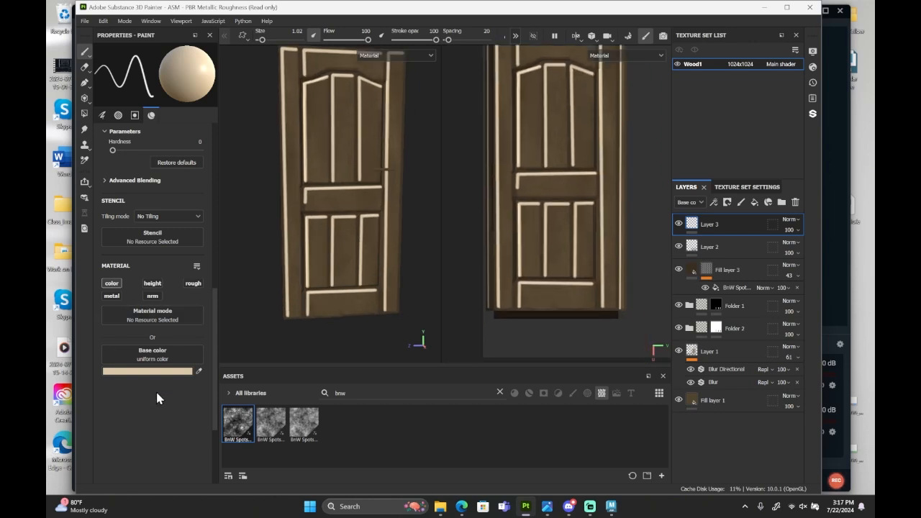
pyautogui.click(152, 371)
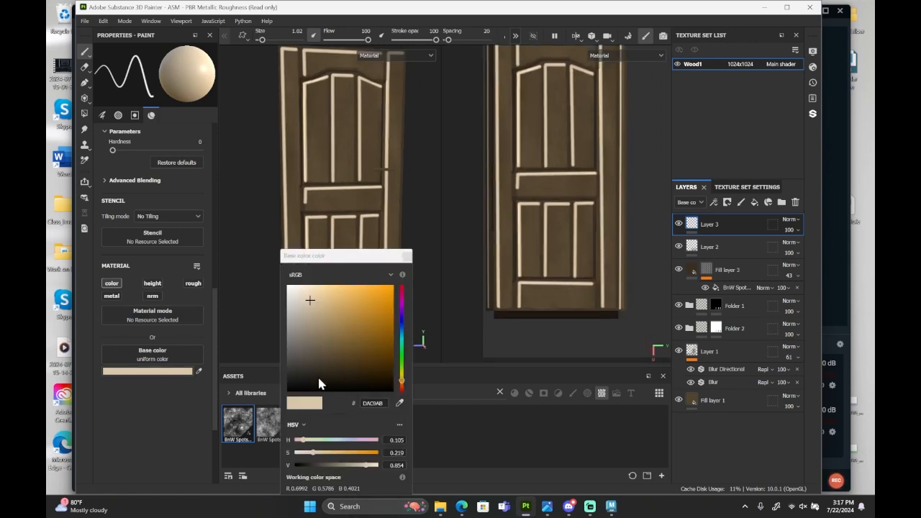
pyautogui.moveTo(320, 384); pyautogui.dragTo(320, 379)
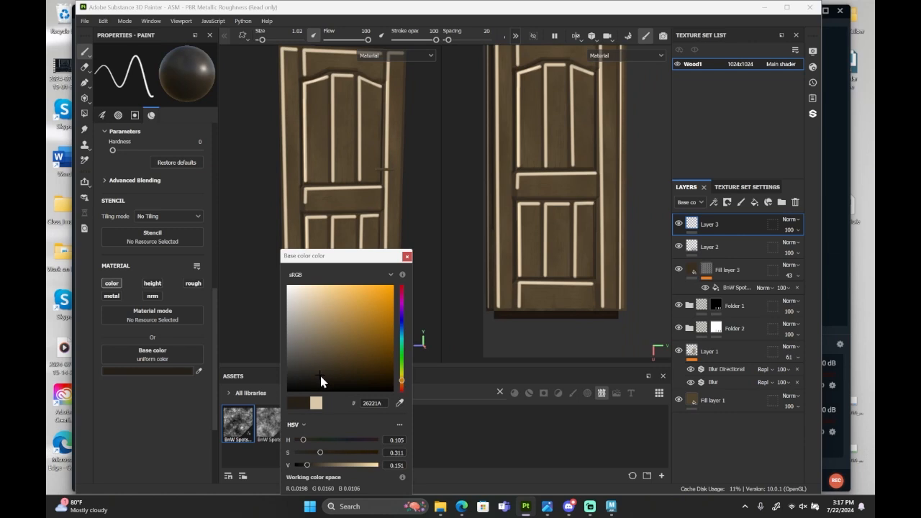
pyautogui.click(407, 256)
pyautogui.scroll(3, 570, 308)
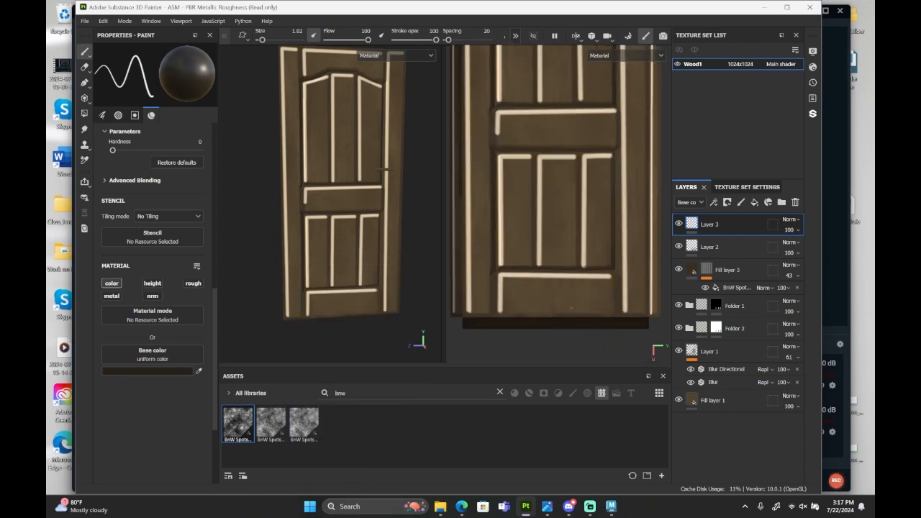
pyautogui.scroll(2, 571, 308)
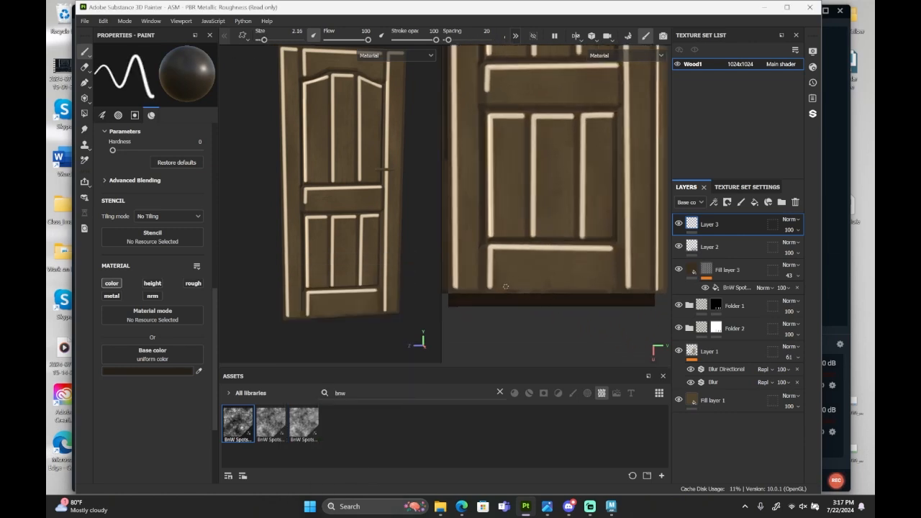
# Paint straight dark shading strokes along the bottom edge of the door's bottom rail and the right edge of the right stile.
pyautogui.click(498, 288)
pyautogui.keyDown('shift'); pyautogui.click(617, 289); pyautogui.keyUp('shift')
pyautogui.moveTo(639, 289)
pyautogui.keyDown('alt'); pyautogui.mouseDown(button='middle')
pyautogui.moveTo(551, 323)
pyautogui.moveTo(563, 319)
pyautogui.mouseUp(button='middle'); pyautogui.keyUp('alt')
pyautogui.scroll(-3, 566, 322)
pyautogui.click(563, 319)
pyautogui.keyDown('shift'); pyautogui.click(564, 101); pyautogui.keyUp('shift')
# Paint a straight dark shading stroke along the full height of the UV layout's right side strip.
pyautogui.scroll(5, 561, 333)
pyautogui.click(608, 339)
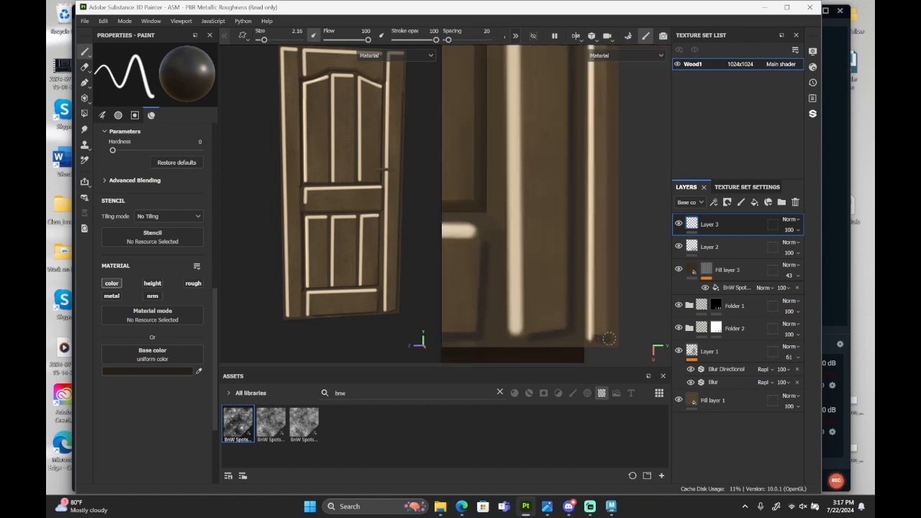
pyautogui.scroll(-6, 591, 336)
pyautogui.scroll(4, 584, 134)
pyautogui.keyDown('shift'); pyautogui.click(587, 128); pyautogui.keyUp('shift')
pyautogui.scroll(-4, 575, 144)
# Paint dark shading along the bottom and right edges of the left stile.
pyautogui.scroll(5, 520, 279)
pyautogui.click(519, 278)
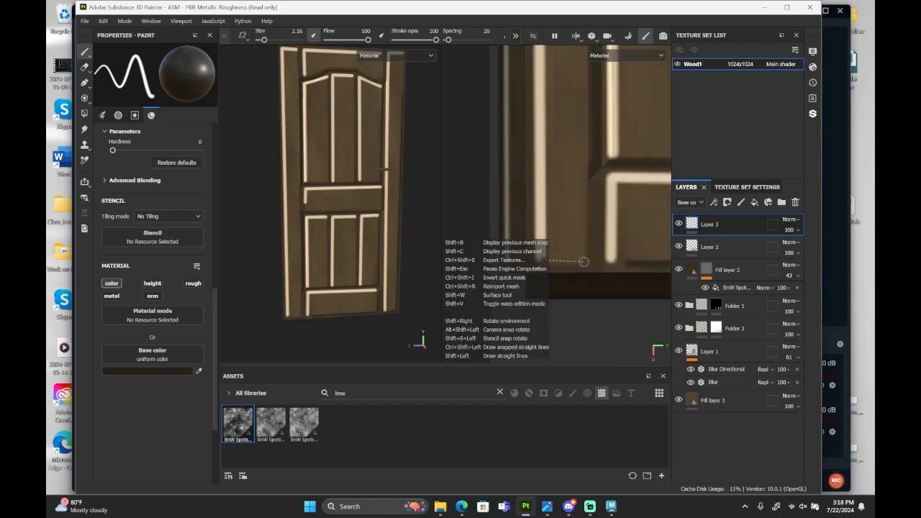
pyautogui.scroll(-5, 580, 259)
pyautogui.scroll(4, 544, 173)
pyautogui.keyDown('shift'); pyautogui.click(543, 175); pyautogui.keyUp('shift')
pyautogui.scroll(-4, 543, 176)
# Paint dark shading along the bottom and right edges of the middle rail.
pyautogui.keyDown('alt'); pyautogui.moveTo(568, 288); pyautogui.dragTo(545, 211, button='middle'); pyautogui.keyUp('alt')
pyautogui.scroll(5, 544, 209)
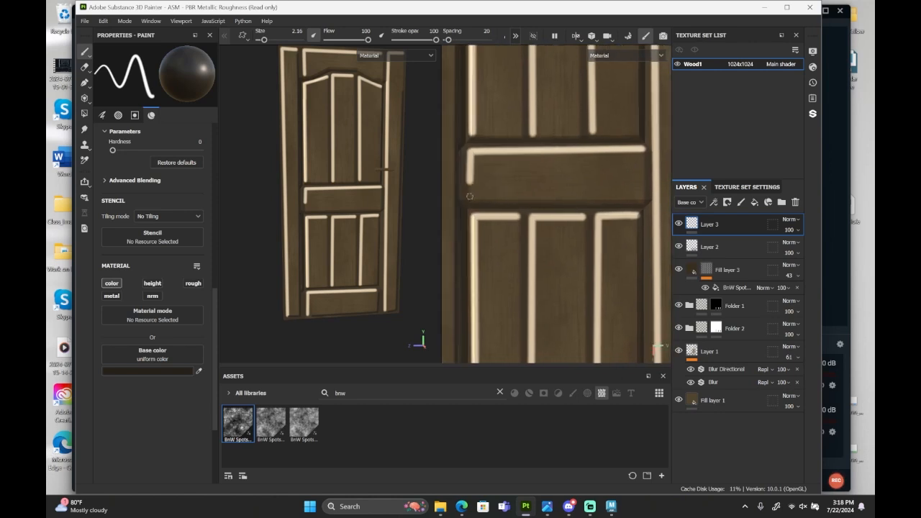
pyautogui.click(470, 197)
pyautogui.keyDown('shift'); pyautogui.click(647, 202); pyautogui.keyUp('shift')
pyautogui.keyDown('shift'); pyautogui.click(647, 154); pyautogui.keyUp('shift')
# Paint straight dark shading strokes along the bottom and right edges of the three lower door panels.
pyautogui.keyDown('alt'); pyautogui.moveTo(504, 349); pyautogui.dragTo(501, 188, button='middle'); pyautogui.keyUp('alt')
pyautogui.click(479, 217)
pyautogui.keyDown('shift'); pyautogui.click(522, 217); pyautogui.keyUp('shift')
pyautogui.keyDown('alt'); pyautogui.moveTo(522, 66); pyautogui.dragTo(487, 98, button='middle'); pyautogui.keyUp('alt')
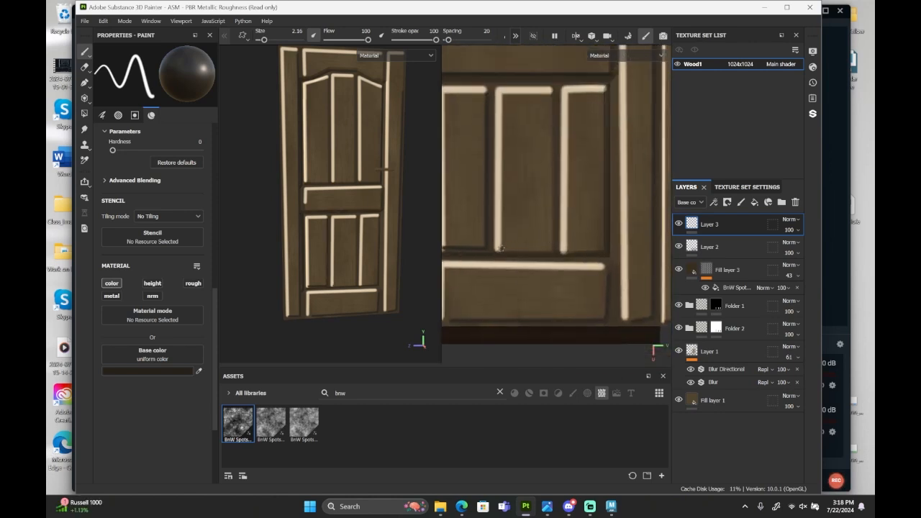
pyautogui.click(500, 249)
pyautogui.keyDown('shift'); pyautogui.click(554, 250); pyautogui.keyUp('shift')
pyautogui.keyDown('shift'); pyautogui.click(554, 95); pyautogui.keyUp('shift')
pyautogui.click(567, 250)
pyautogui.keyDown('shift'); pyautogui.click(605, 248); pyautogui.keyUp('shift')
pyautogui.keyDown('shift'); pyautogui.click(604, 91); pyautogui.keyUp('shift')
# Paint dark shading along the bottom and right edges of the UV layout's left side strip.
pyautogui.scroll(-4, 611, 205)
pyautogui.scroll(3, 536, 270)
pyautogui.click(536, 269)
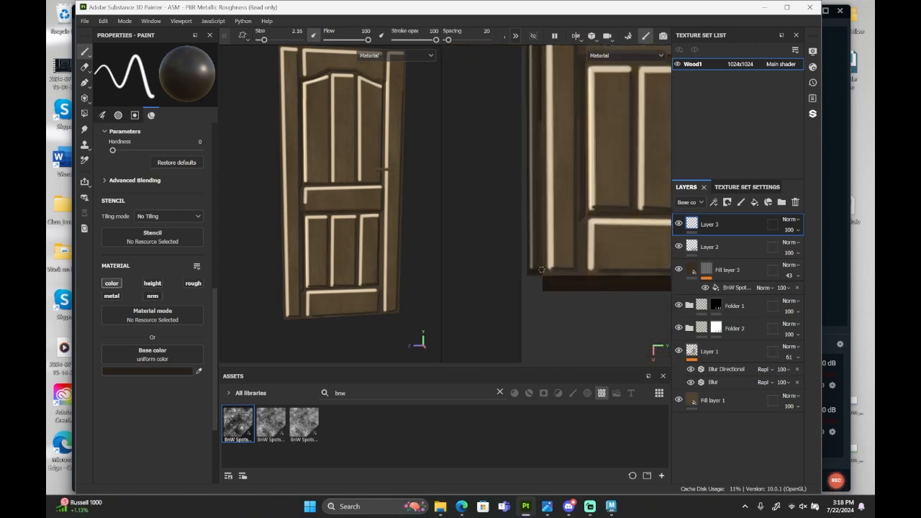
pyautogui.scroll(-5, 536, 266)
pyautogui.scroll(4, 533, 128)
pyautogui.keyDown('shift'); pyautogui.click(533, 126); pyautogui.keyUp('shift')
# Paint straight dark shading strokes along the edges of the upper door panels.
pyautogui.moveTo(599, 153)
pyautogui.keyDown('alt'); pyautogui.mouseDown(button='middle')
pyautogui.moveTo(568, 227)
pyautogui.moveTo(571, 112)
pyautogui.mouseUp(button='middle'); pyautogui.keyUp('alt')
pyautogui.scroll(3, 525, 192)
pyautogui.click(503, 183)
pyautogui.scroll(-4, 503, 182)
pyautogui.scroll(5, 605, 184)
pyautogui.keyDown('shift'); pyautogui.click(565, 202); pyautogui.keyUp('shift')
pyautogui.scroll(-5, 576, 198)
pyautogui.scroll(3, 536, 116)
pyautogui.scroll(2, 512, 180)
pyautogui.click(506, 152)
pyautogui.keyDown('shift'); pyautogui.click(455, 170); pyautogui.keyUp('shift')
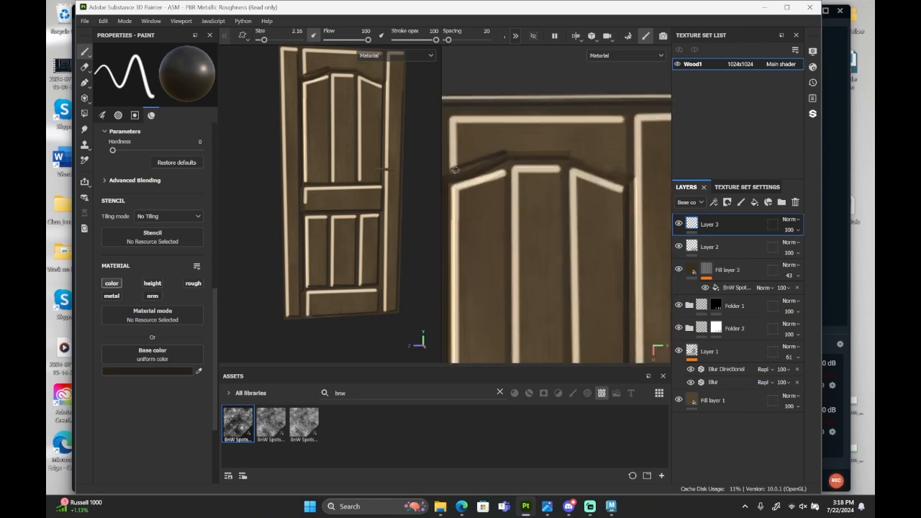
pyautogui.hotkey('ctrl', 'z')
# Paint connected straight dark strokes following the arched lower edge of the top rail and down its right edge.
pyautogui.click(454, 171)
pyautogui.keyDown('shift'); pyautogui.click(508, 151); pyautogui.keyUp('shift')
pyautogui.keyDown('shift'); pyautogui.click(570, 151); pyautogui.keyUp('shift')
pyautogui.keyDown('shift'); pyautogui.click(631, 176); pyautogui.keyUp('shift')
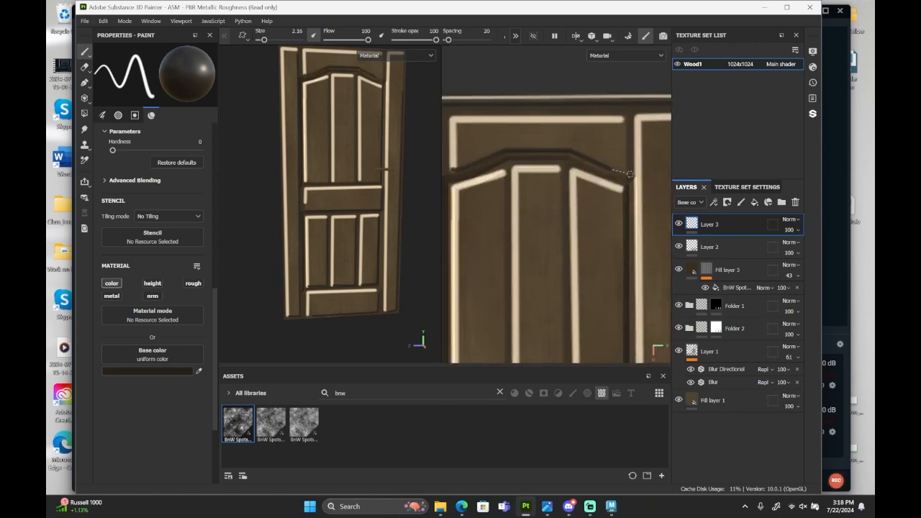
pyautogui.click(622, 117)
pyautogui.keyDown('shift'); pyautogui.click(623, 169); pyautogui.keyUp('shift')
# Lower the opacity of Layer 3 to 4.
pyautogui.scroll(-5, 556, 199)
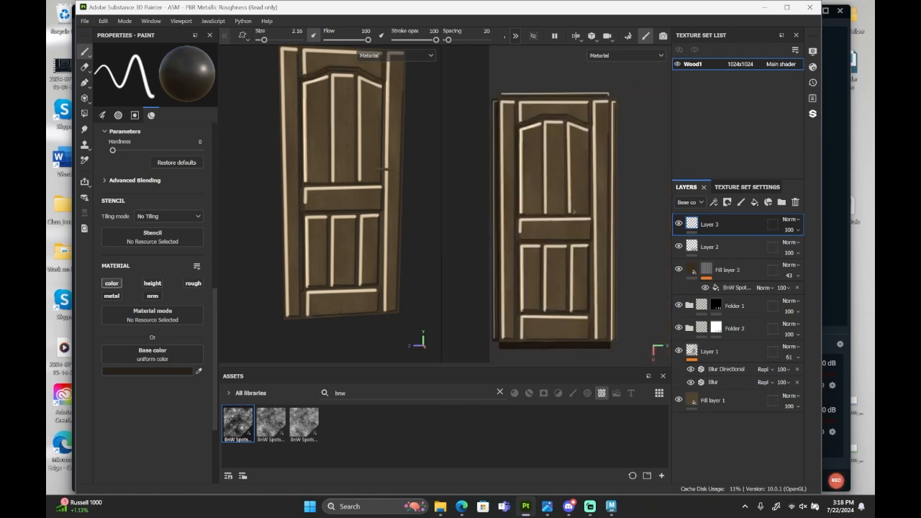
pyautogui.click(790, 229)
pyautogui.moveTo(801, 248); pyautogui.dragTo(783, 248)
pyautogui.keyDown('alt'); pyautogui.moveTo(348, 241); pyautogui.dragTo(363, 180); pyautogui.keyUp('alt')
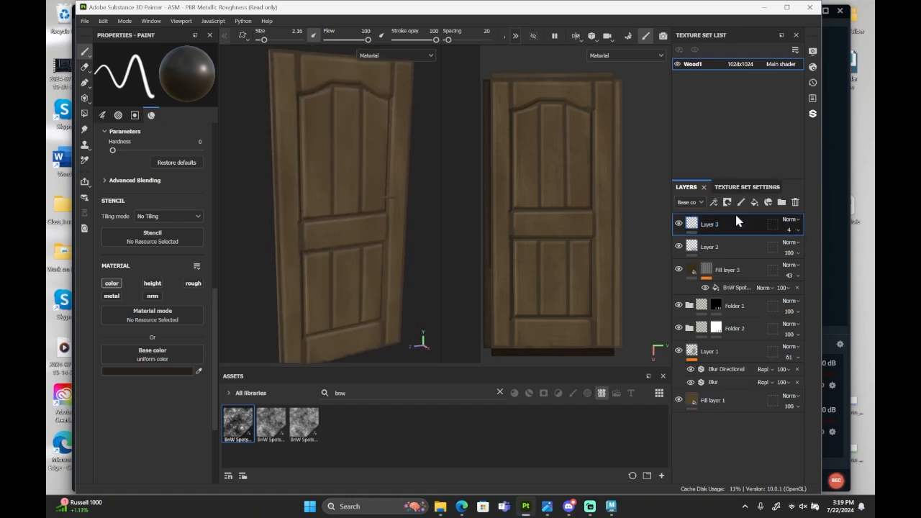
# Add a new paint layer above Layer 3 and set the brush's base color to brown 362B1A.
pyautogui.click(742, 202)
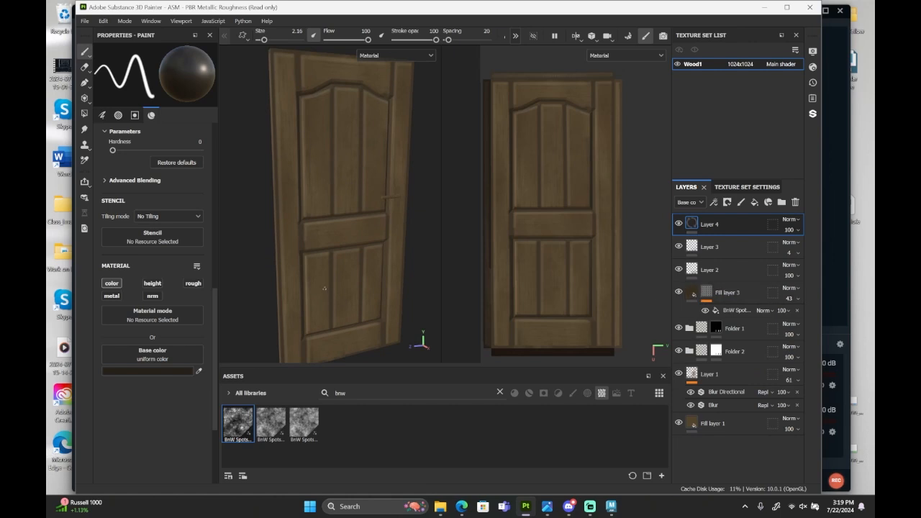
pyautogui.click(148, 371)
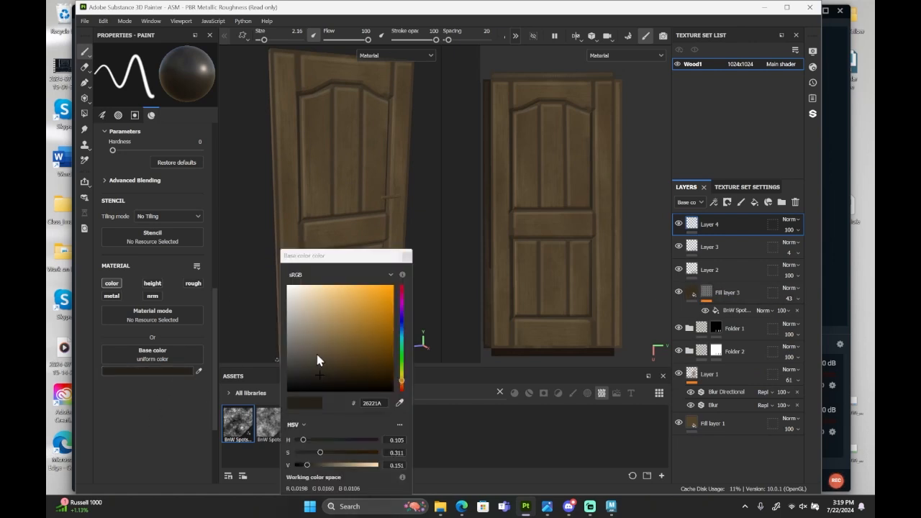
pyautogui.click(400, 403)
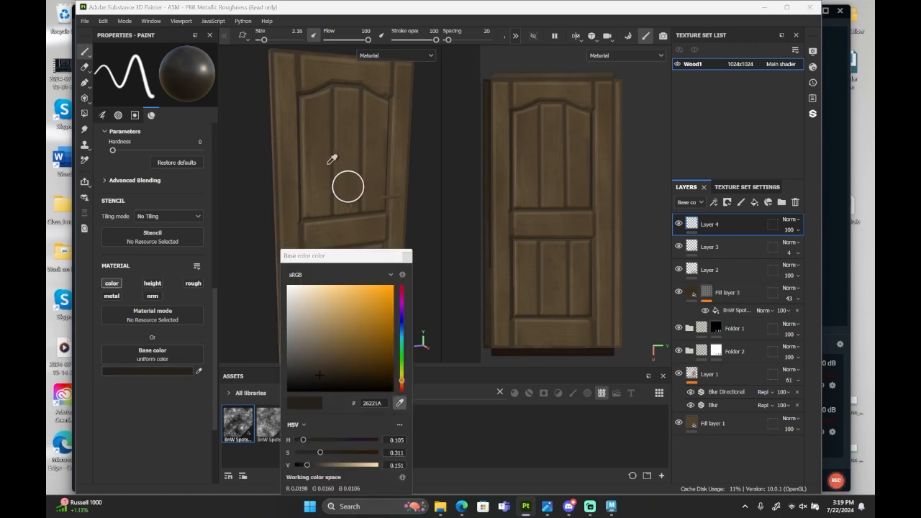
pyautogui.click(366, 184)
pyautogui.moveTo(330, 356); pyautogui.dragTo(343, 368)
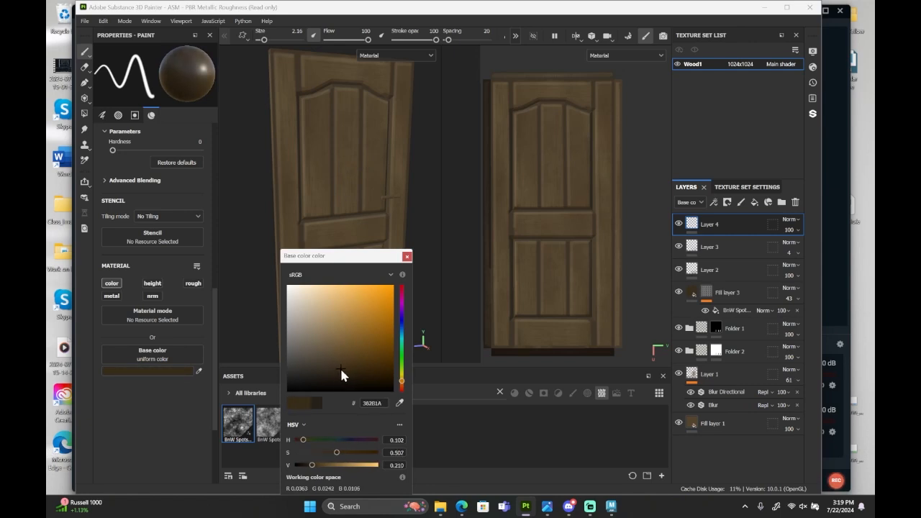
pyautogui.click(406, 256)
# Try thin wavy horizontal wood grain lines across the bottom rail.
pyautogui.scroll(6, 556, 316)
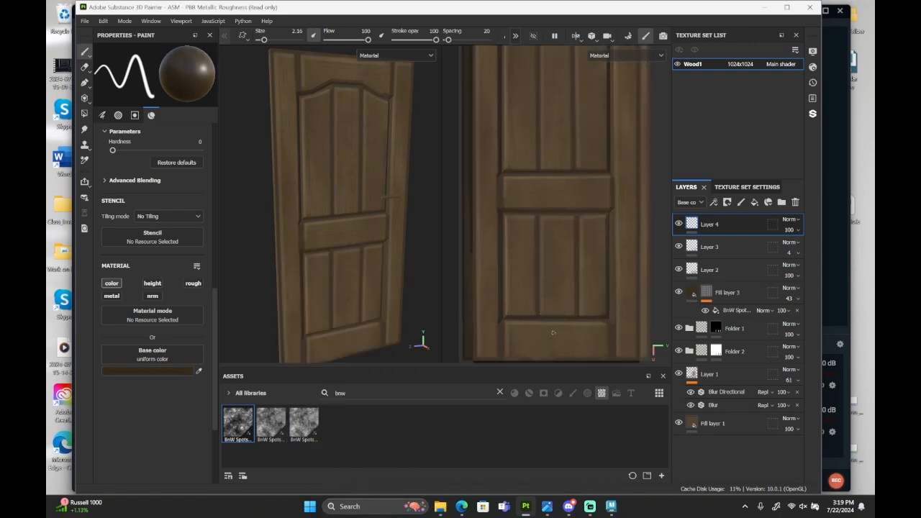
pyautogui.scroll(1, 556, 316)
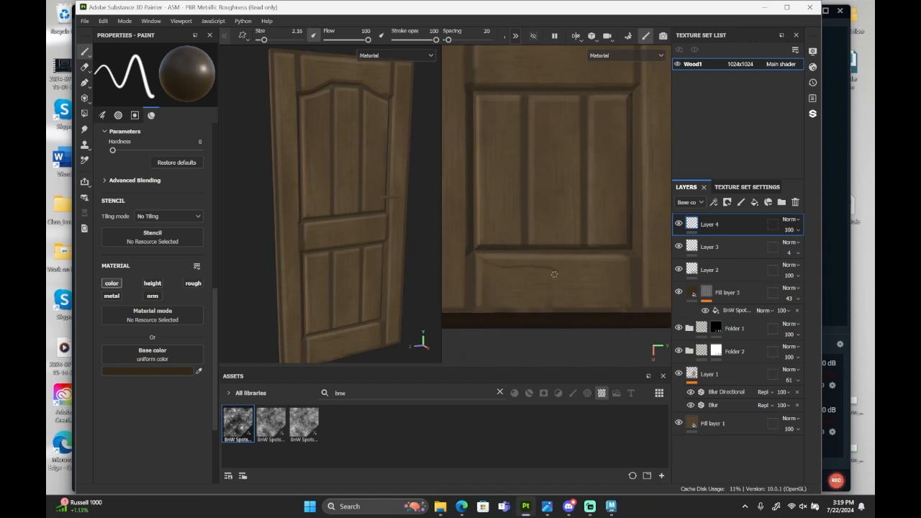
pyautogui.moveTo(524, 282); pyautogui.dragTo(614, 270)
pyautogui.scroll(-5, 534, 303)
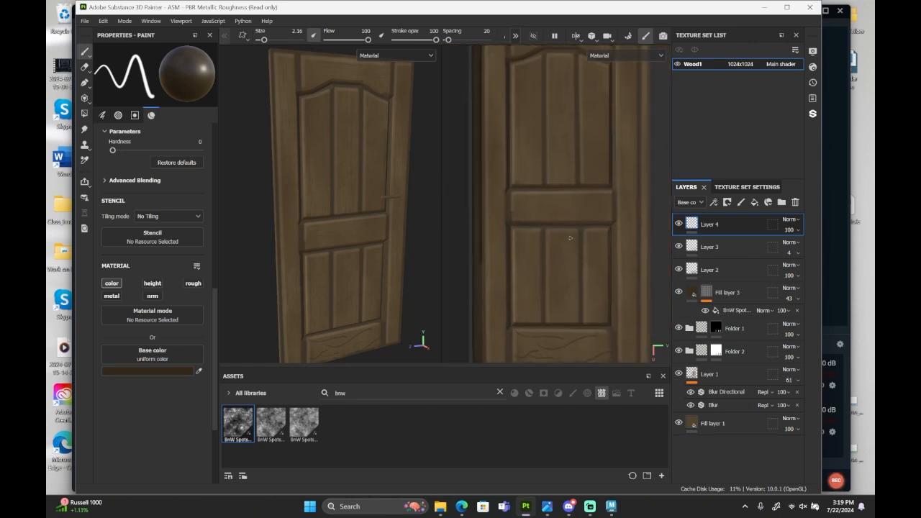
# Try wavy wood grain lines and an oval knot on the middle rail, undoing a misplaced stroke.
pyautogui.scroll(4, 567, 223)
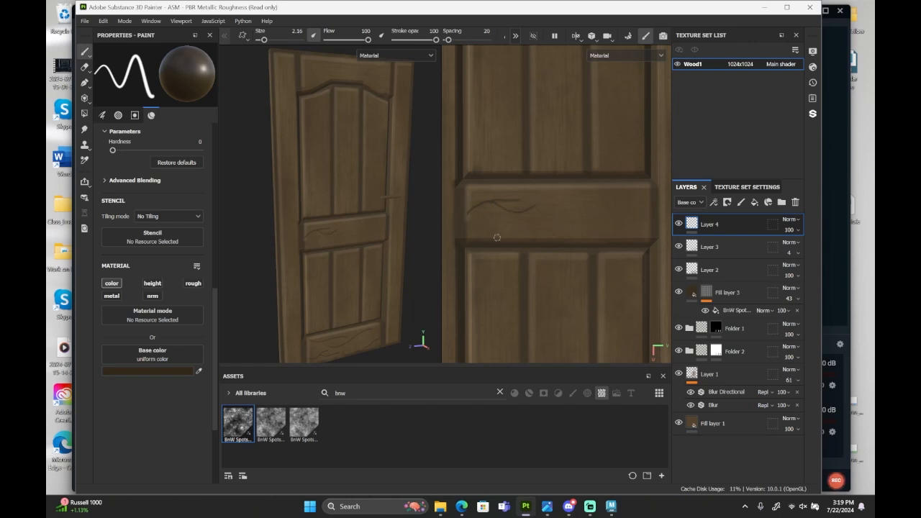
pyautogui.moveTo(496, 237)
pyautogui.mouseDown()
pyautogui.moveTo(559, 223)
pyautogui.moveTo(615, 236)
pyautogui.mouseUp()
pyautogui.hotkey('ctrl', 'z')
pyautogui.moveTo(551, 205); pyautogui.dragTo(610, 202)
pyautogui.moveTo(595, 205); pyautogui.dragTo(588, 202)
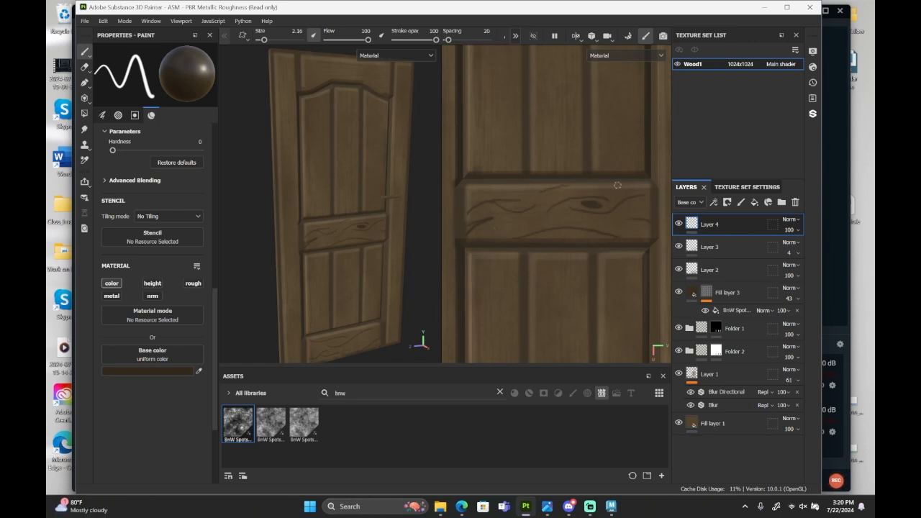
# Undo all the grain strokes painted on the middle and bottom rails.
pyautogui.scroll(-5, 576, 216)
pyautogui.scroll(3, 547, 262)
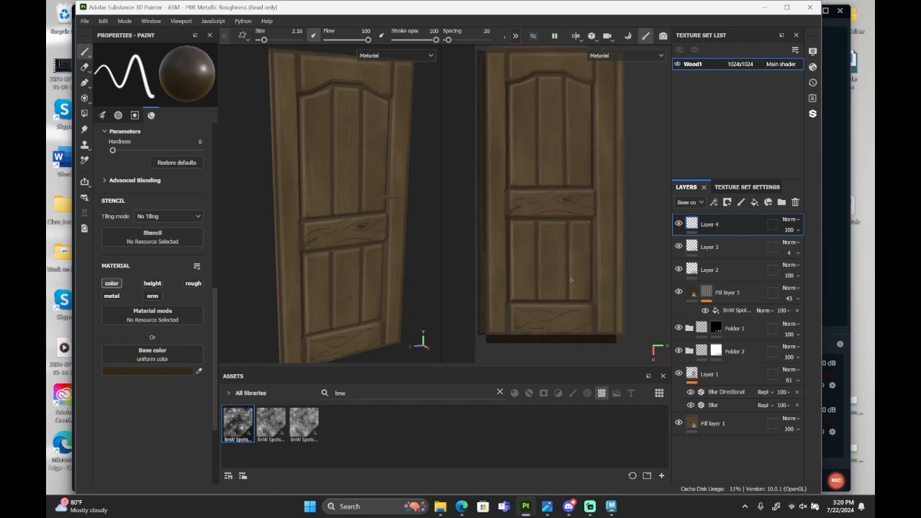
pyautogui.scroll(-3, 548, 261)
pyautogui.scroll(1, 567, 199)
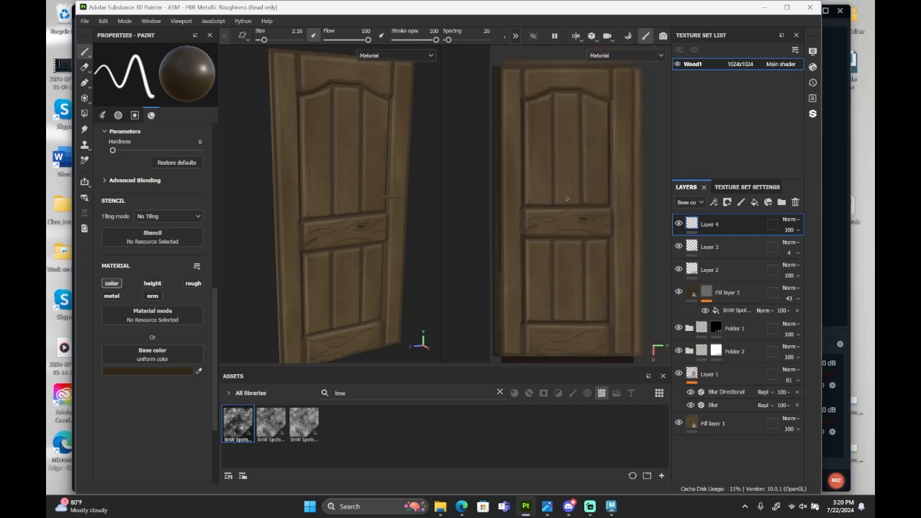
pyautogui.press('ctrl')
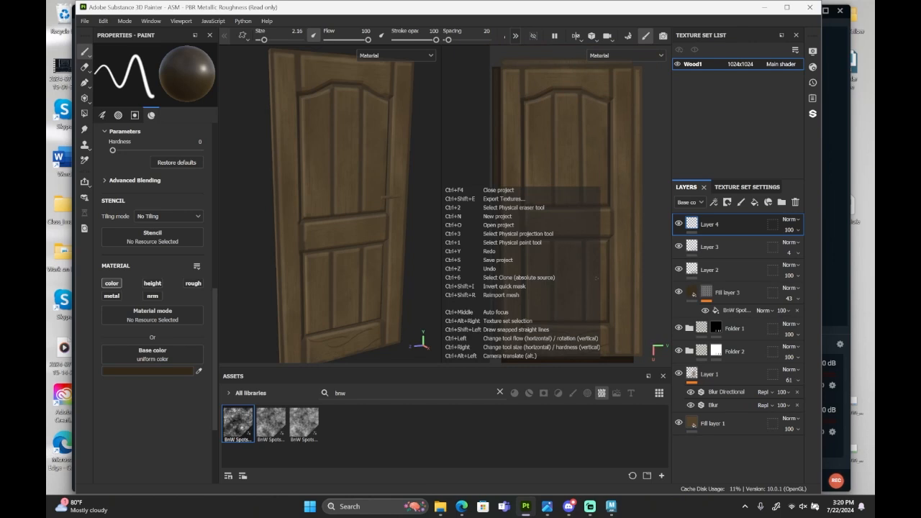
pyautogui.scroll(5, 575, 267)
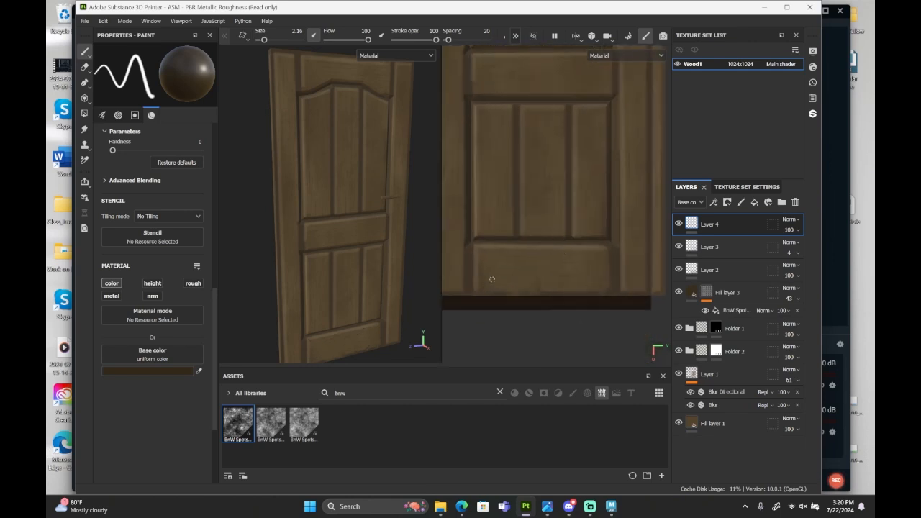
# Paint branching wavy horizontal grain lines across the bottom rail.
pyautogui.moveTo(476, 275)
pyautogui.mouseDown()
pyautogui.moveTo(496, 261)
pyautogui.moveTo(572, 269)
pyautogui.moveTo(612, 259)
pyautogui.mouseUp()
pyautogui.scroll(2, 547, 261)
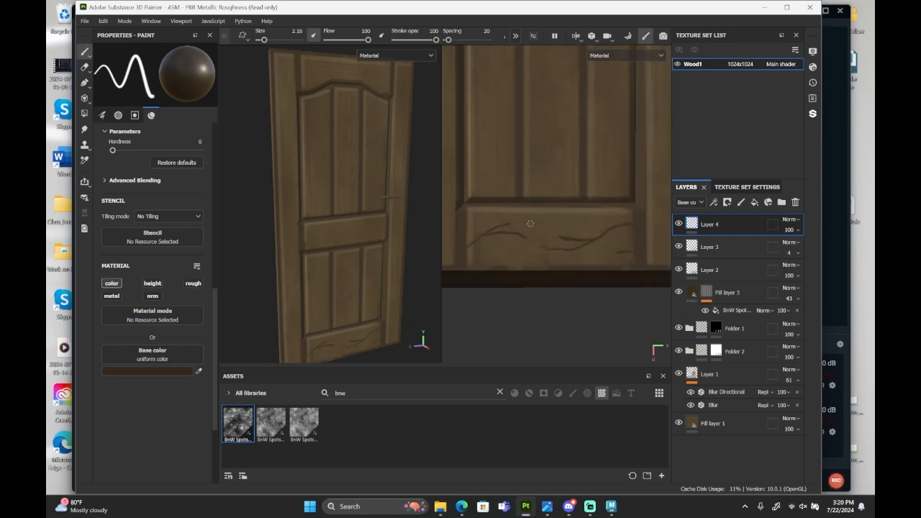
pyautogui.moveTo(518, 214); pyautogui.dragTo(587, 213)
pyautogui.moveTo(474, 259); pyautogui.dragTo(504, 261)
pyautogui.scroll(-2, 523, 253)
pyautogui.keyDown('alt'); pyautogui.moveTo(523, 253); pyautogui.dragTo(583, 331, button='middle'); pyautogui.keyUp('alt')
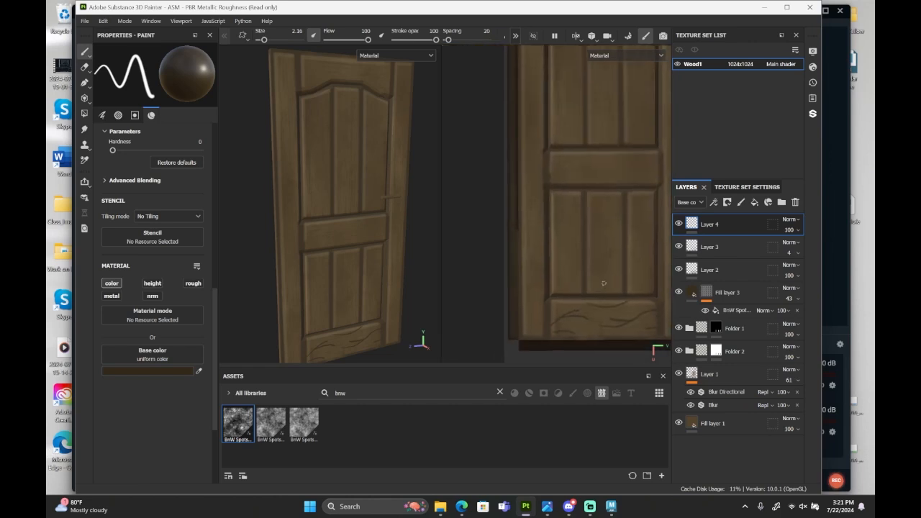
# Try curved vertical grain lines in the lower left panel and at the base of the lower middle panel.
pyautogui.scroll(2, 603, 281)
pyautogui.moveTo(495, 322)
pyautogui.mouseDown()
pyautogui.moveTo(497, 262)
pyautogui.moveTo(508, 256)
pyautogui.mouseUp()
pyautogui.moveTo(498, 176); pyautogui.dragTo(520, 232)
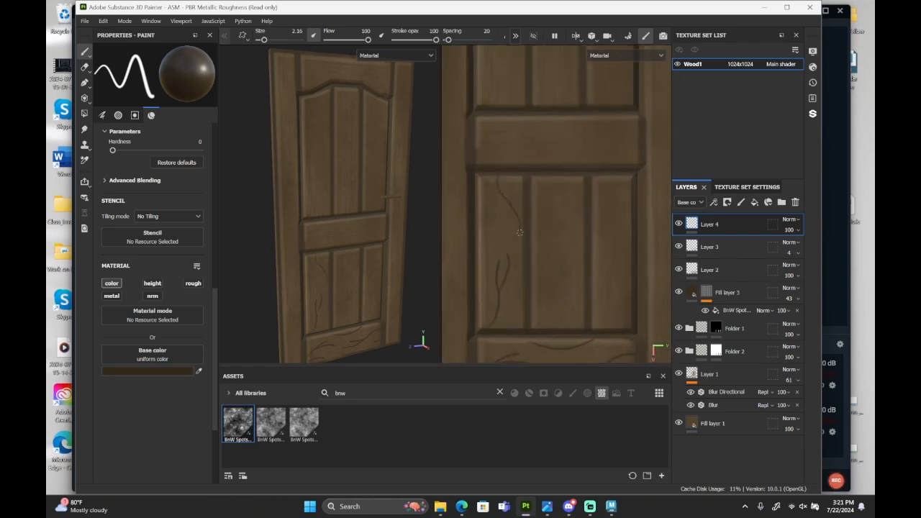
pyautogui.moveTo(483, 200); pyautogui.dragTo(483, 288)
pyautogui.moveTo(555, 330)
pyautogui.mouseDown()
pyautogui.moveTo(544, 305)
pyautogui.moveTo(569, 327)
pyautogui.mouseUp()
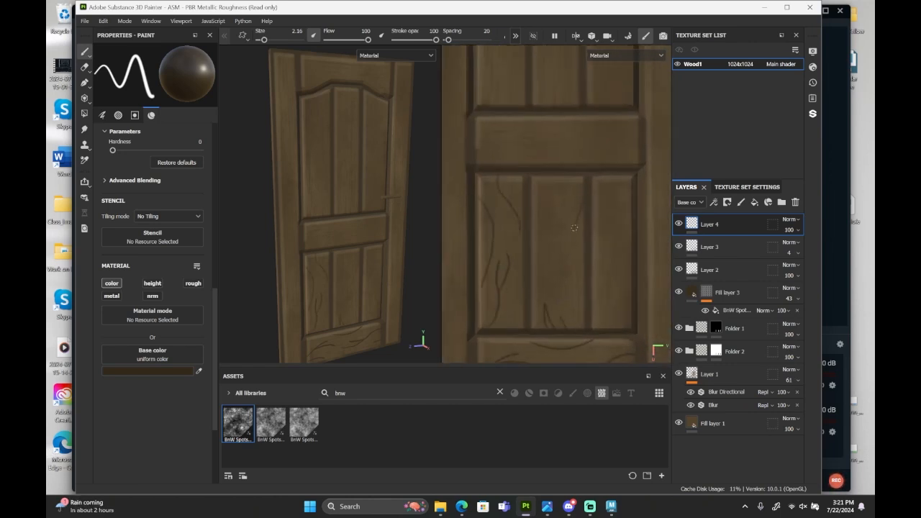
# Try more vertical grain lines in the lower middle panel, and undo the grain strokes in the lower panels.
pyautogui.moveTo(574, 227); pyautogui.dragTo(574, 275)
pyautogui.moveTo(563, 192); pyautogui.dragTo(559, 232)
pyautogui.hotkey('ctrl', 'z')
pyautogui.hotkey('ctrl', 'z')
pyautogui.moveTo(571, 262)
pyautogui.keyDown('ctrl'); pyautogui.keyDown('alt'); pyautogui.mouseDown()
pyautogui.moveTo(527, 250)
pyautogui.moveTo(578, 213)
pyautogui.moveTo(600, 229)
pyautogui.mouseUp(); pyautogui.keyUp('alt'); pyautogui.keyUp('ctrl')
pyautogui.hotkey('ctrl', 'z')
pyautogui.hotkey('ctrl', 'z')
pyautogui.hotkey('ctrl', 'z')
pyautogui.hotkey('ctrl', 'z')
pyautogui.hotkey('ctrl', 'z')
pyautogui.hotkey('ctrl', 'z')
pyautogui.hotkey('ctrl', 'z')
pyautogui.hotkey('ctrl', 'z')
pyautogui.hotkey('ctrl', 'z')
pyautogui.hotkey('ctrl', 'z')
# Try short vertical crack strokes running in from the top and bottom edges of the three lower panels.
pyautogui.moveTo(485, 153); pyautogui.dragTo(490, 173)
pyautogui.moveTo(493, 151)
pyautogui.mouseDown()
pyautogui.moveTo(490, 167)
pyautogui.moveTo(506, 164)
pyautogui.mouseUp()
pyautogui.moveTo(492, 323); pyautogui.dragTo(484, 307)
pyautogui.moveTo(500, 324); pyautogui.dragTo(497, 313)
pyautogui.moveTo(521, 324); pyautogui.dragTo(519, 310)
pyautogui.moveTo(562, 325)
pyautogui.mouseDown()
pyautogui.moveTo(561, 314)
pyautogui.moveTo(589, 312)
pyautogui.mouseUp()
pyautogui.moveTo(550, 323); pyautogui.dragTo(552, 275)
pyautogui.moveTo(618, 325); pyautogui.dragTo(614, 312)
pyautogui.moveTo(636, 324); pyautogui.dragTo(635, 266)
pyautogui.moveTo(590, 153); pyautogui.dragTo(591, 164)
pyautogui.moveTo(619, 152); pyautogui.dragTo(633, 192)
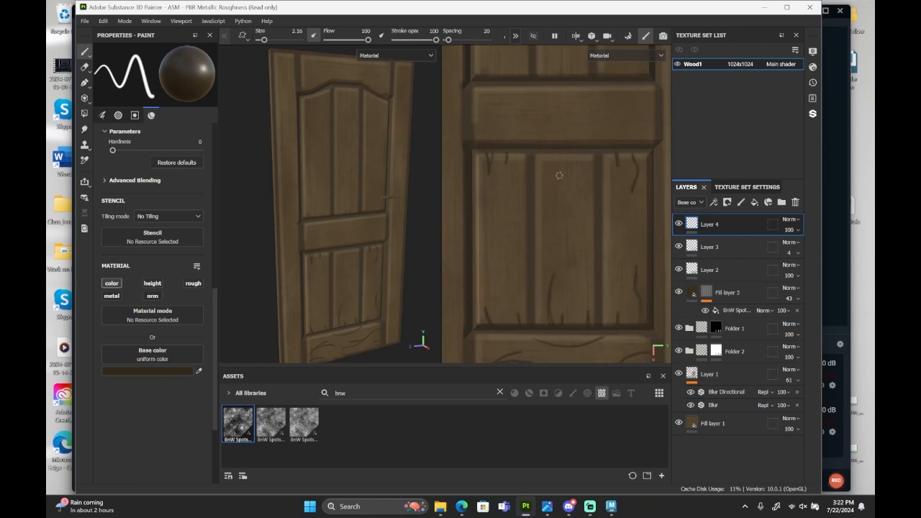
# Try long wavy vertical grain lines between the short cracks in the lower panels.
pyautogui.moveTo(572, 155); pyautogui.dragTo(565, 287)
pyautogui.moveTo(484, 218)
pyautogui.mouseDown()
pyautogui.moveTo(491, 266)
pyautogui.moveTo(480, 302)
pyautogui.mouseUp()
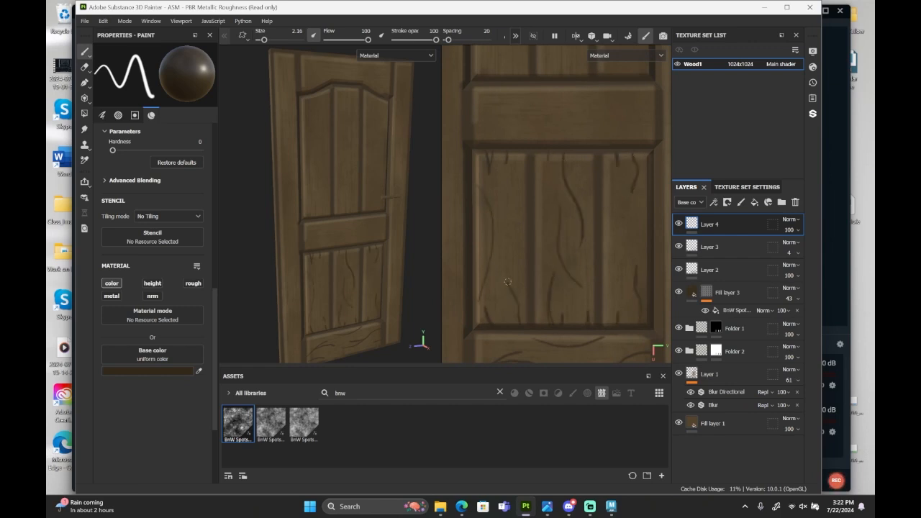
pyautogui.moveTo(601, 248); pyautogui.dragTo(569, 246, button='middle')
# Redo the undone grain strokes, and paint wavy grain lines in the three lower panels and along the middle rail.
pyautogui.scroll(-2, 560, 248)
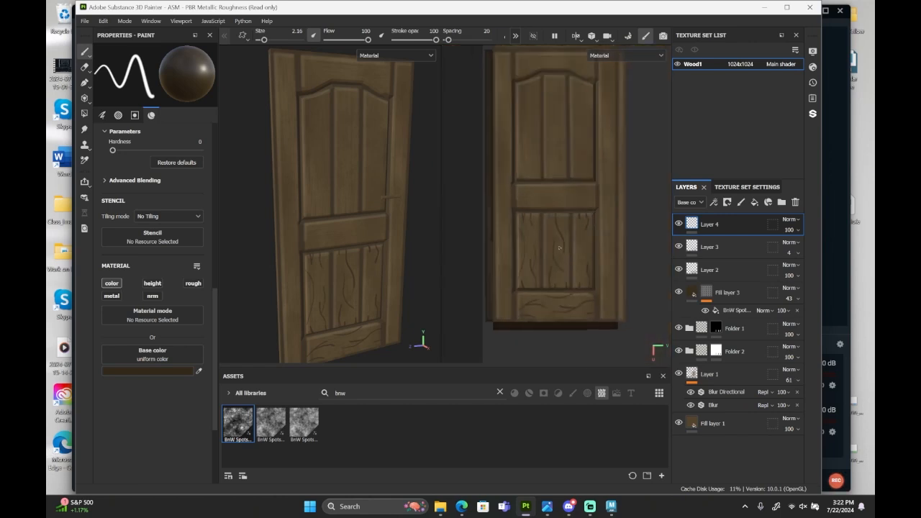
pyautogui.scroll(1, 559, 248)
pyautogui.scroll(2, 549, 301)
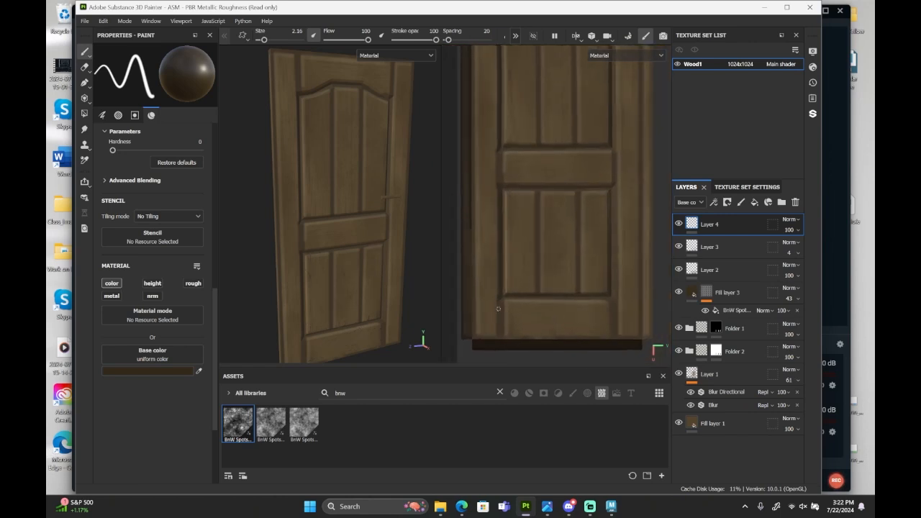
pyautogui.hotkey('ctrl', 'y')
pyautogui.hotkey('ctrl', 'y')
pyautogui.hotkey('ctrl', 'y')
pyautogui.hotkey('ctrl', 'y')
pyautogui.keyDown('alt'); pyautogui.moveTo(564, 190); pyautogui.dragTo(568, 284, button='middle'); pyautogui.keyUp('alt')
pyautogui.scroll(1, 557, 277)
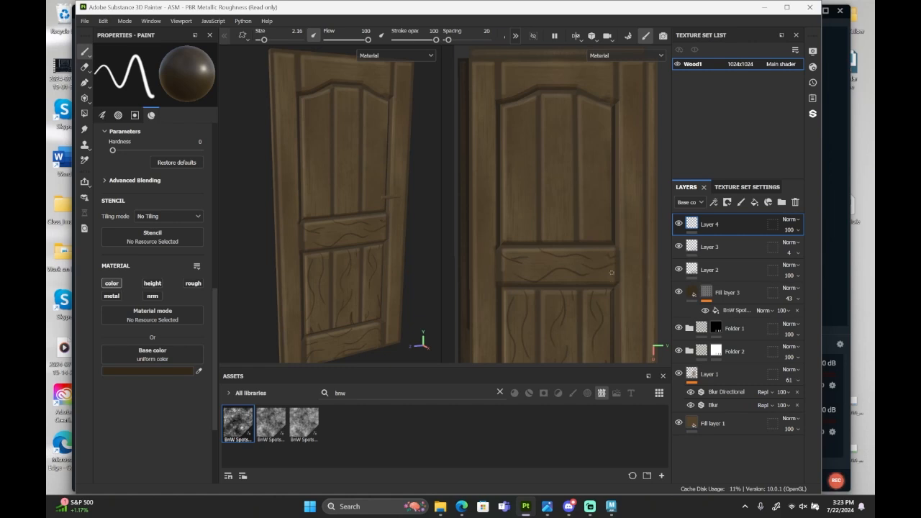
# Paint wavy vertical grain lines along the full height of the left stile.
pyautogui.scroll(-1, 505, 278)
pyautogui.keyDown('alt'); pyautogui.moveTo(505, 278); pyautogui.dragTo(543, 215, button='middle'); pyautogui.keyUp('alt')
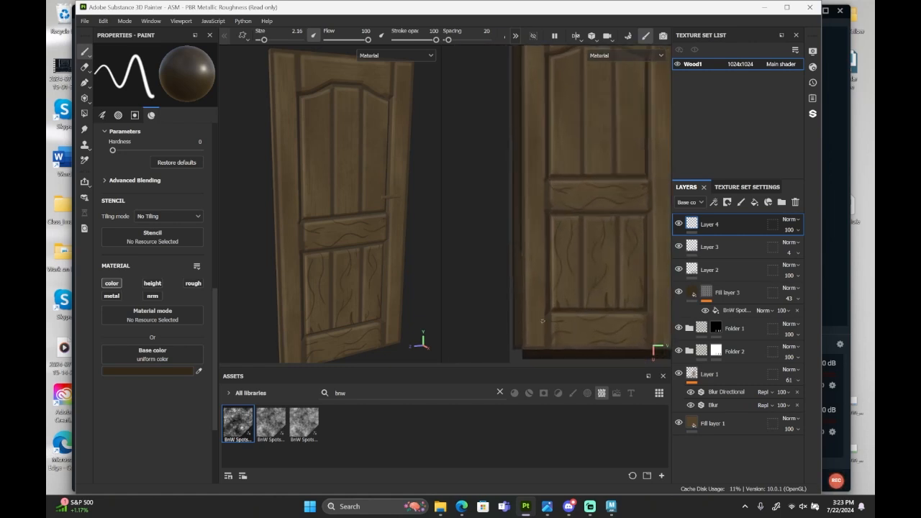
pyautogui.moveTo(528, 345); pyautogui.dragTo(533, 294)
pyautogui.scroll(1, 537, 270)
pyautogui.keyDown('alt'); pyautogui.moveTo(537, 270); pyautogui.dragTo(504, 402, button='middle'); pyautogui.keyUp('alt')
pyautogui.moveTo(502, 272); pyautogui.dragTo(502, 223)
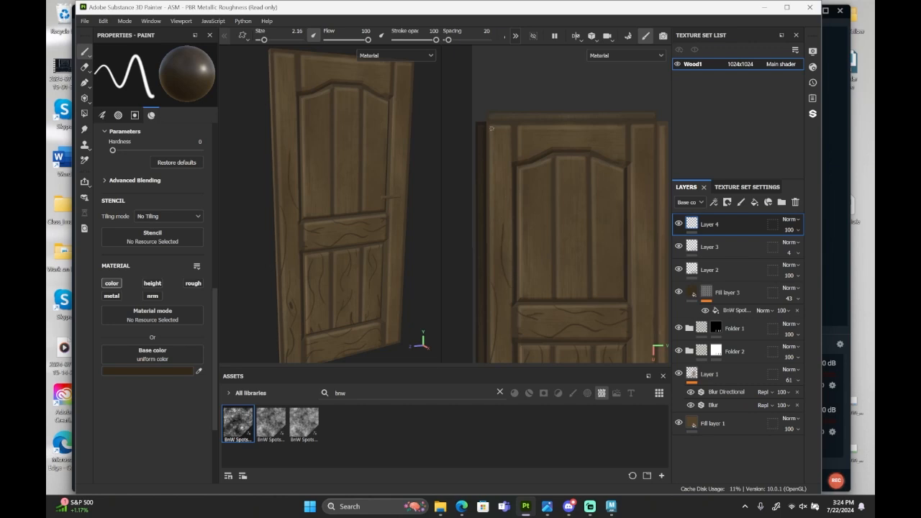
pyautogui.moveTo(500, 137)
pyautogui.mouseDown()
pyautogui.moveTo(495, 201)
pyautogui.moveTo(510, 220)
pyautogui.mouseUp()
pyautogui.moveTo(515, 326)
pyautogui.keyDown('alt'); pyautogui.mouseDown(button='middle')
pyautogui.moveTo(516, 190)
pyautogui.moveTo(518, 215)
pyautogui.mouseUp(button='middle'); pyautogui.keyUp('alt')
# Paint wavy vertical grain lines on the lower part of the right stile.
pyautogui.scroll(2, 640, 312)
pyautogui.moveTo(640, 312)
pyautogui.keyDown('alt'); pyautogui.mouseDown(button='middle')
pyautogui.moveTo(561, 241)
pyautogui.moveTo(556, 250)
pyautogui.mouseUp(button='middle'); pyautogui.keyUp('alt')
pyautogui.moveTo(561, 332)
pyautogui.mouseDown()
pyautogui.moveTo(559, 226)
pyautogui.moveTo(553, 325)
pyautogui.mouseUp()
pyautogui.moveTo(570, 225); pyautogui.dragTo(562, 159)
pyautogui.moveTo(550, 92); pyautogui.dragTo(558, 200)
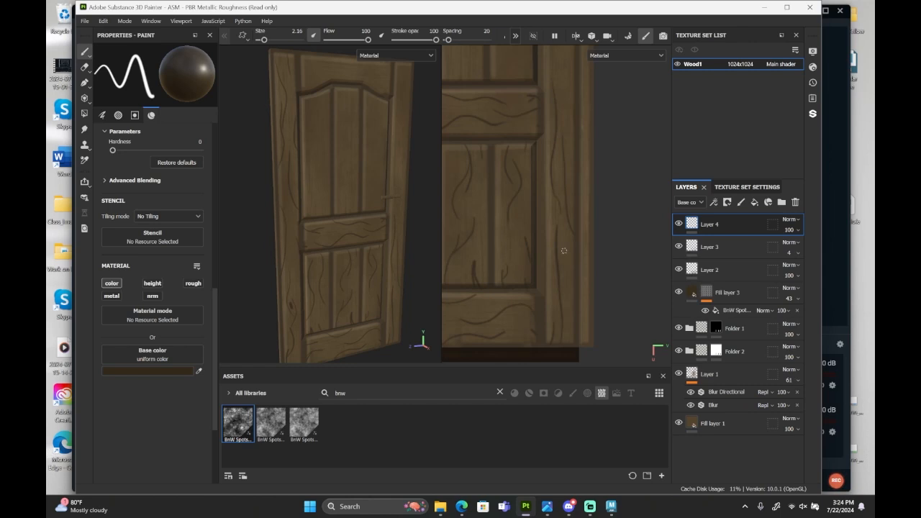
# Continue the wavy vertical grain lines up the right stile beside the upper panels.
pyautogui.scroll(-1, 564, 251)
pyautogui.keyDown('alt'); pyautogui.moveTo(574, 185); pyautogui.dragTo(575, 309, button='middle'); pyautogui.keyUp('alt')
pyautogui.moveTo(569, 251); pyautogui.dragTo(562, 176)
pyautogui.moveTo(556, 105); pyautogui.dragTo(565, 158)
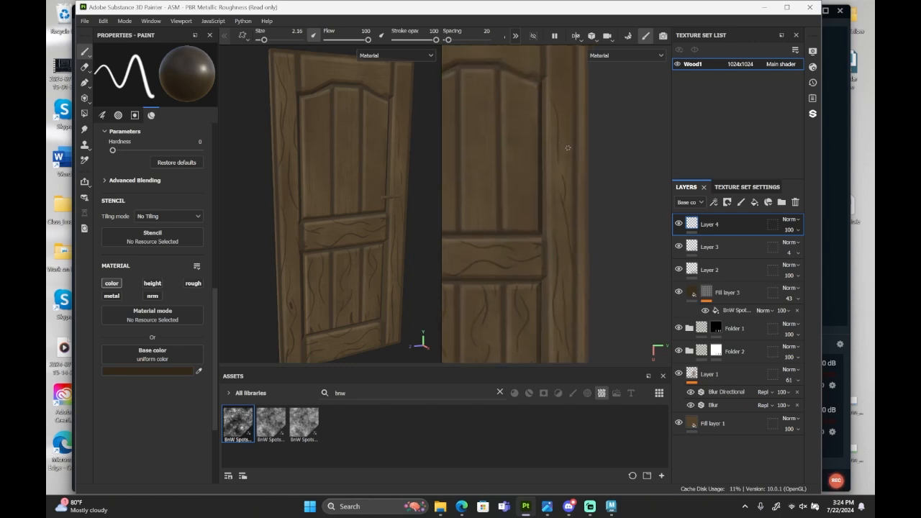
# Paint the remaining dark vertical grain lines at the top of the right stile and along the door's thin side edges.
pyautogui.keyDown('alt'); pyautogui.moveTo(555, 77); pyautogui.dragTo(561, 157, button='middle'); pyautogui.keyUp('alt')
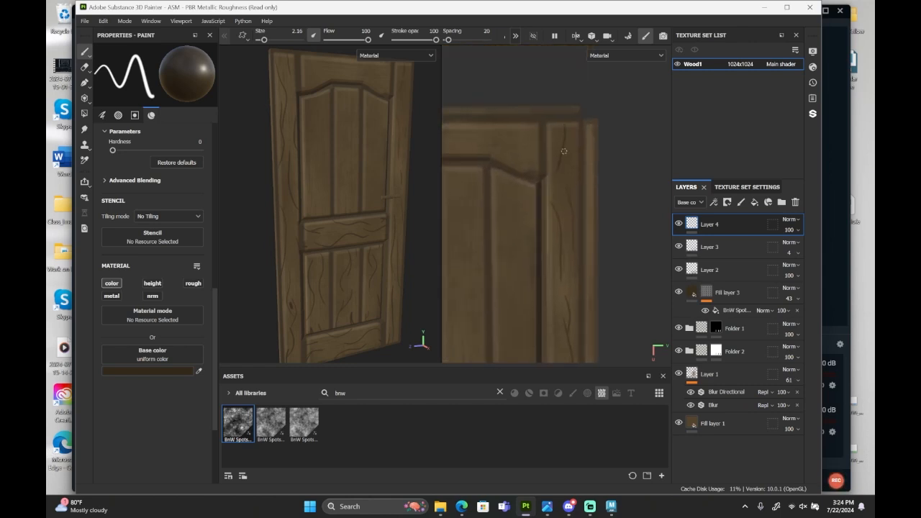
pyautogui.scroll(-3, 564, 173)
pyautogui.scroll(3, 561, 282)
pyautogui.moveTo(562, 128); pyautogui.dragTo(562, 167)
pyautogui.scroll(-2, 559, 196)
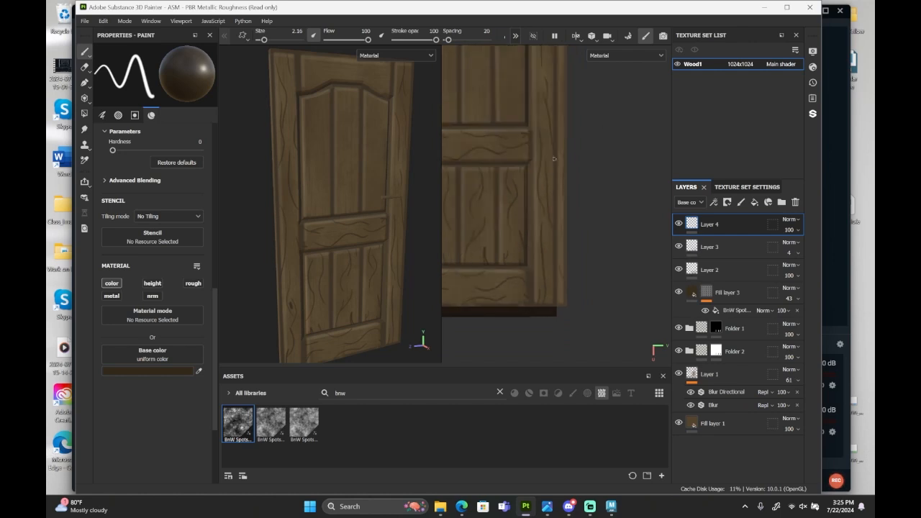
pyautogui.keyDown('alt'); pyautogui.moveTo(552, 105); pyautogui.dragTo(547, 216, button='middle'); pyautogui.keyUp('alt')
pyautogui.keyDown('alt'); pyautogui.moveTo(568, 314); pyautogui.dragTo(669, 209, button='middle'); pyautogui.keyUp('alt')
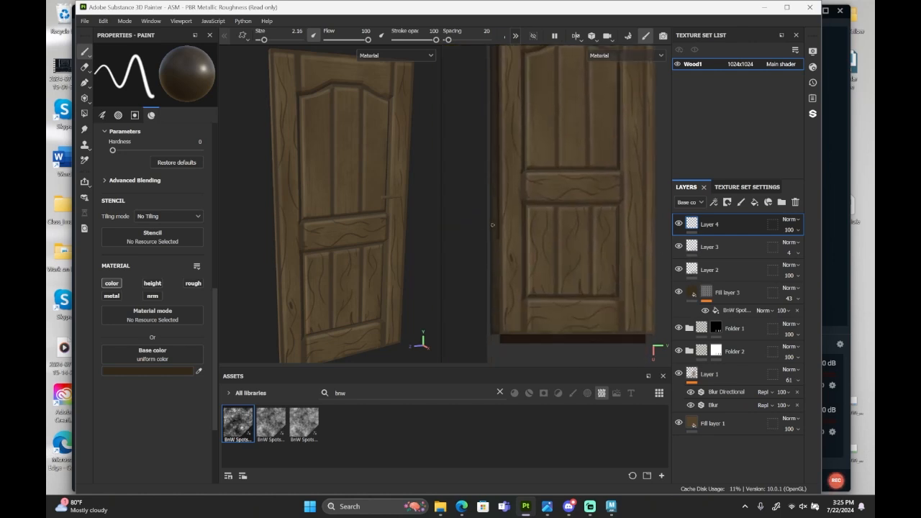
pyautogui.keyDown('alt'); pyautogui.moveTo(518, 132); pyautogui.dragTo(503, 224, button='middle'); pyautogui.keyUp('alt')
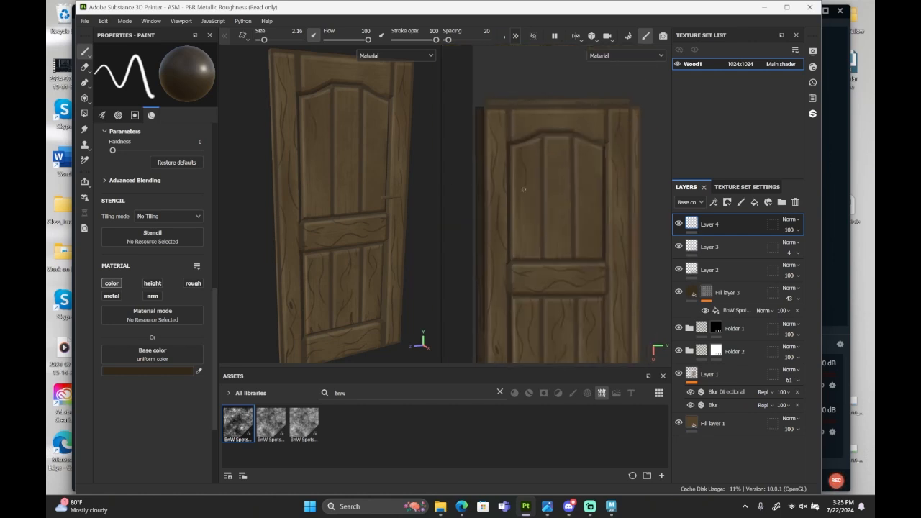
# Paint dark wavy grain lines in the three upper panels and across the top rail.
pyautogui.moveTo(518, 218); pyautogui.dragTo(521, 259)
pyautogui.hotkey('ctrl', 'z')
pyautogui.scroll(3, 596, 219)
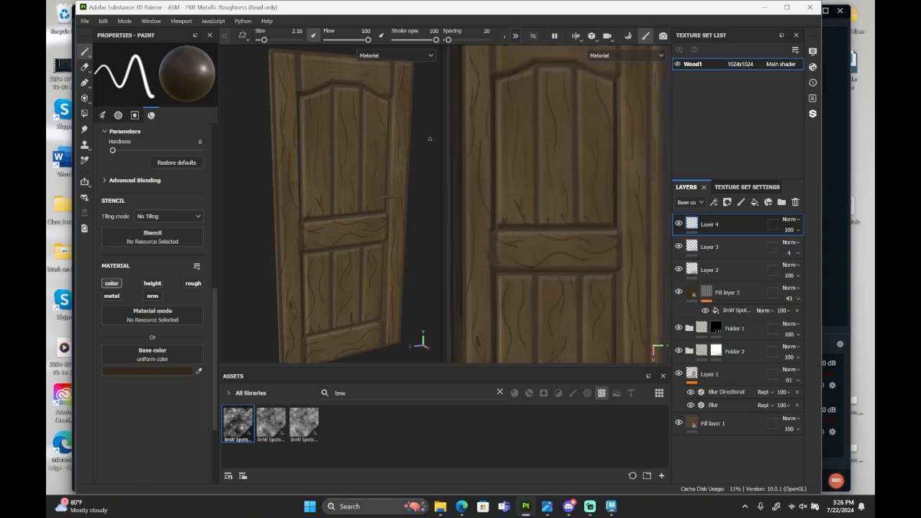
pyautogui.scroll(-3, 583, 246)
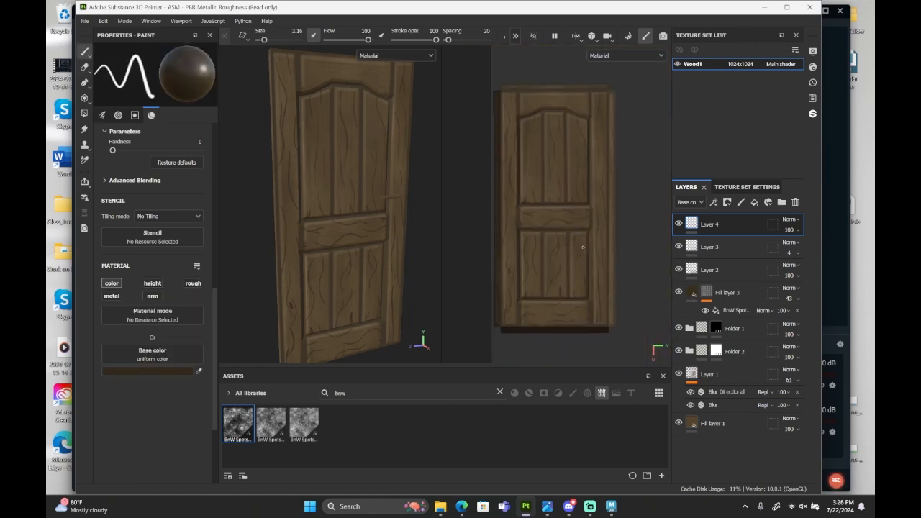
pyautogui.scroll(3, 582, 247)
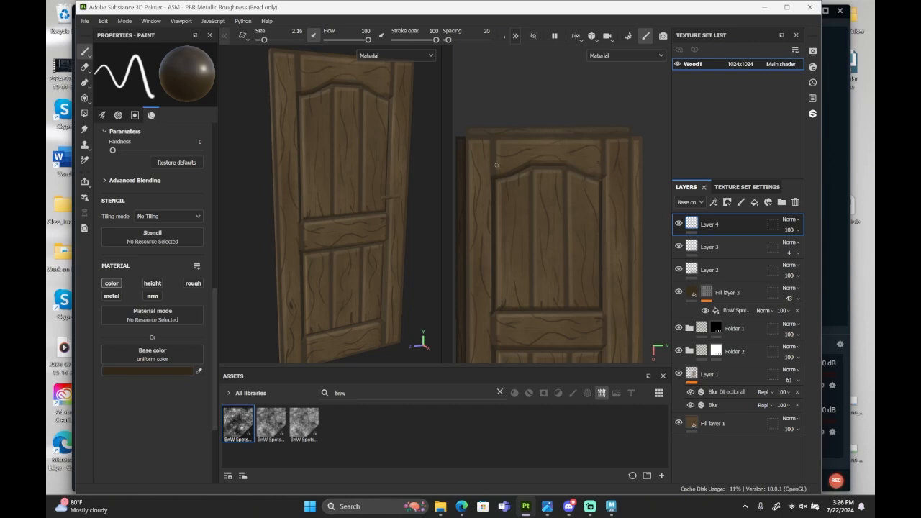
# Examine the dark grain lines over the whole door in the 3D and 2D views.
pyautogui.scroll(-3, 540, 159)
pyautogui.keyDown('alt'); pyautogui.moveTo(611, 276); pyautogui.dragTo(631, 245, button='middle'); pyautogui.keyUp('alt')
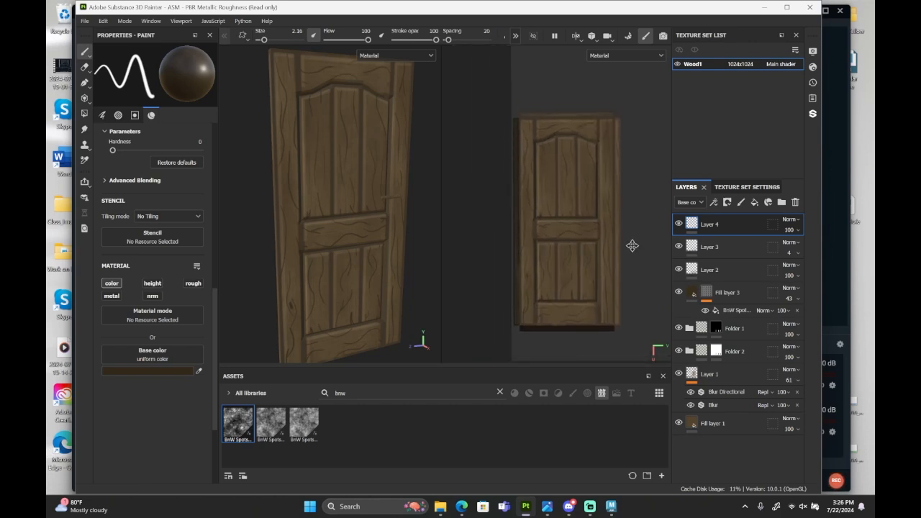
pyautogui.scroll(-1, 362, 222)
pyautogui.keyDown('alt'); pyautogui.moveTo(363, 222); pyautogui.dragTo(355, 234); pyautogui.keyUp('alt')
pyautogui.scroll(1, 362, 248)
pyautogui.keyDown('alt'); pyautogui.moveTo(369, 266); pyautogui.dragTo(372, 260, button='middle'); pyautogui.keyUp('alt')
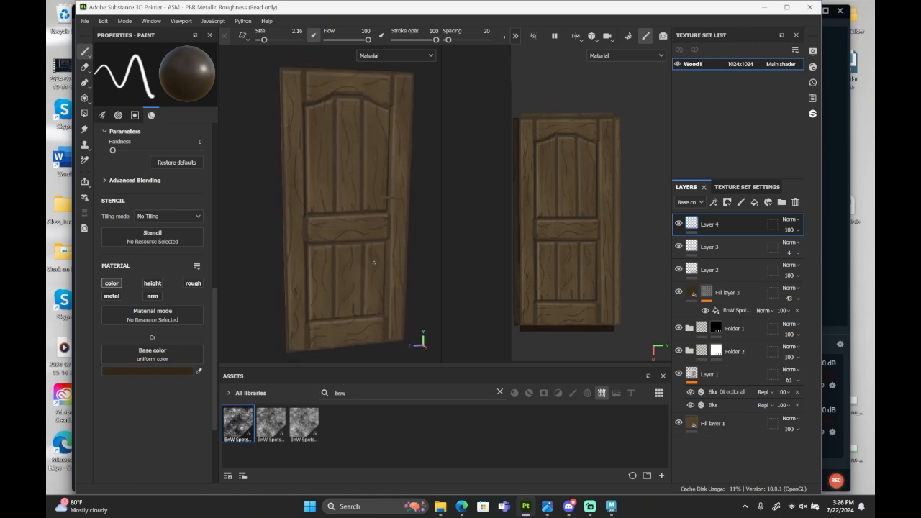
pyautogui.scroll(2, 561, 276)
pyautogui.keyDown('alt'); pyautogui.moveTo(597, 305); pyautogui.dragTo(588, 323, button='middle'); pyautogui.keyUp('alt')
pyautogui.scroll(1, 613, 308)
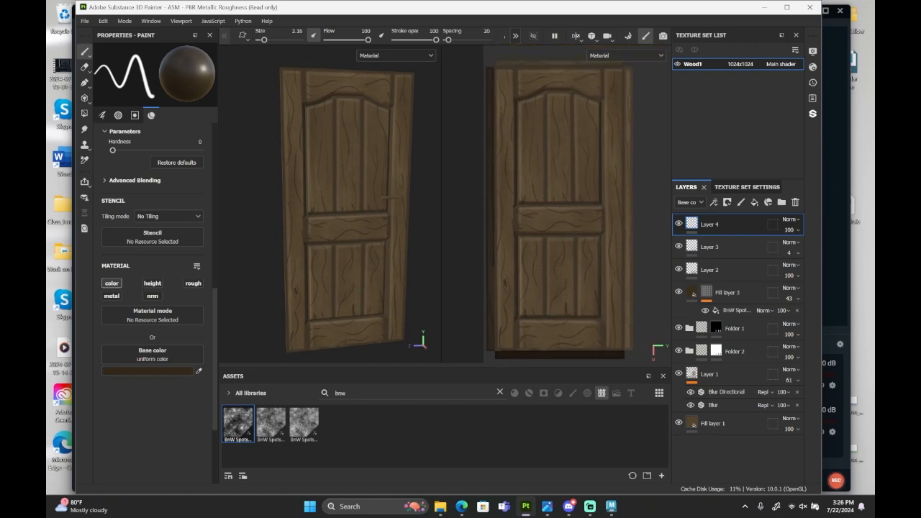
# Add a new paint layer above the dark grain layer and set the brush base color to light tan B29D7B.
pyautogui.click(740, 202)
pyautogui.click(157, 370)
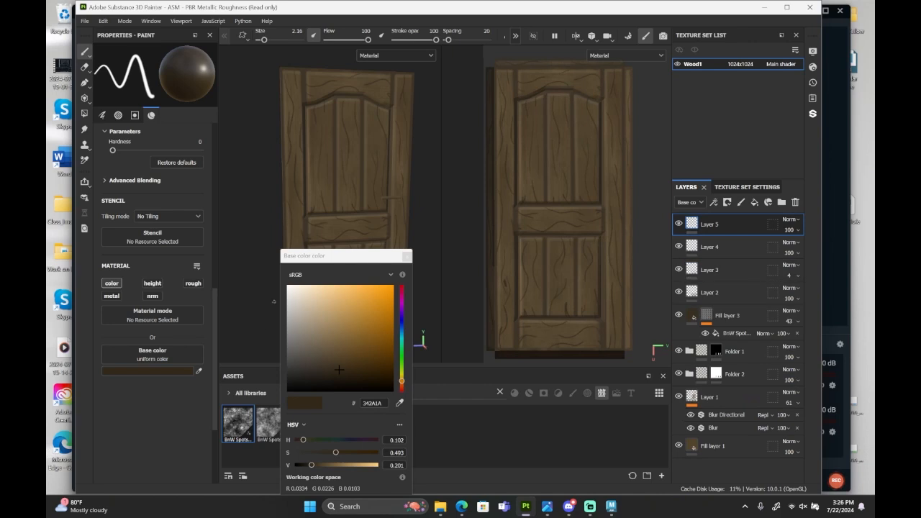
pyautogui.moveTo(318, 324)
pyautogui.mouseDown()
pyautogui.moveTo(311, 305)
pyautogui.moveTo(324, 312)
pyautogui.moveTo(319, 319)
pyautogui.mouseUp()
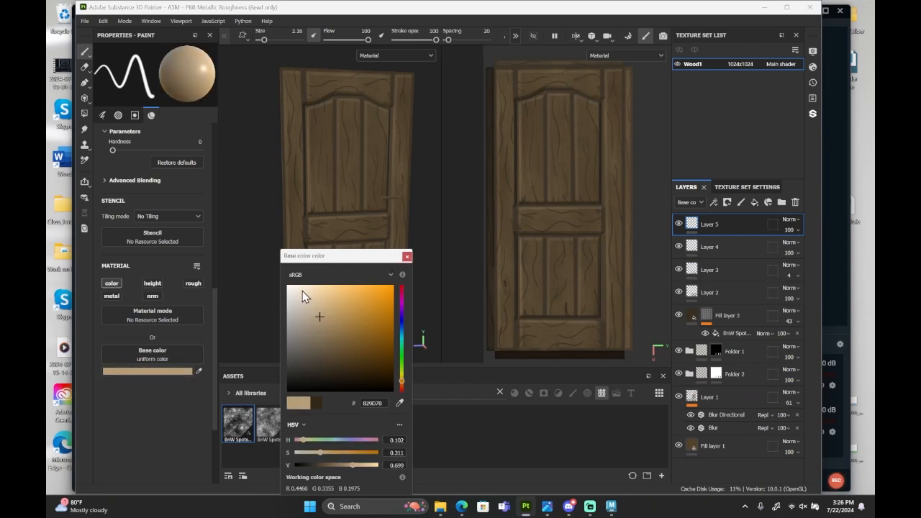
pyautogui.click(403, 257)
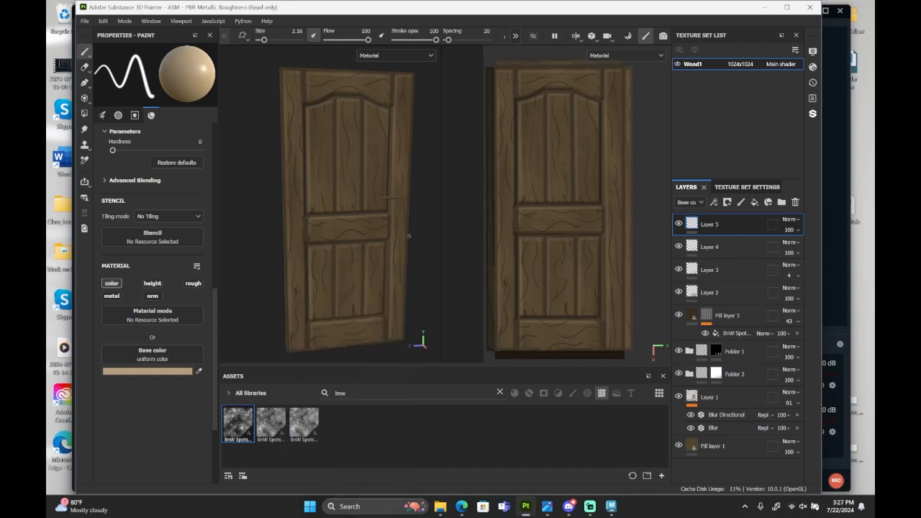
# Paint short light strokes beside the dark grain lines at the top of the right stile, undoing and redrawing a misplaced one.
pyautogui.scroll(5, 509, 107)
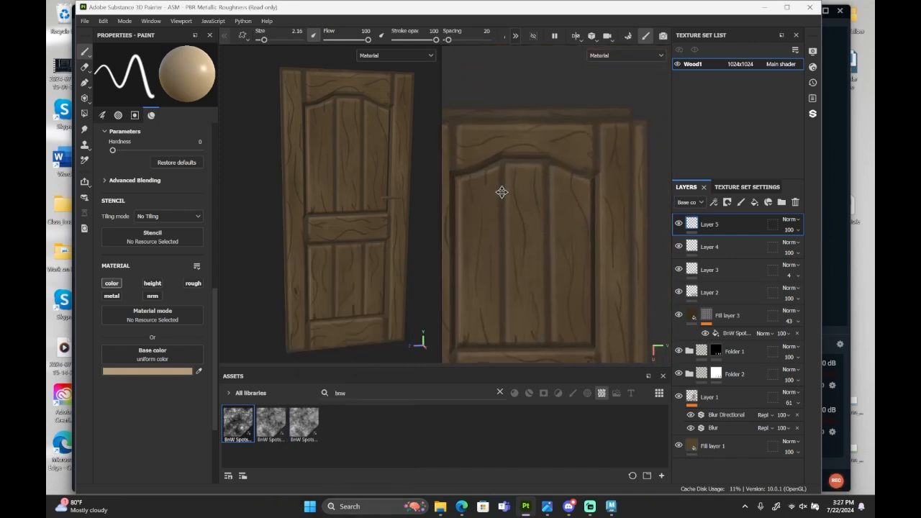
pyautogui.scroll(2, 555, 151)
pyautogui.scroll(-2, 560, 190)
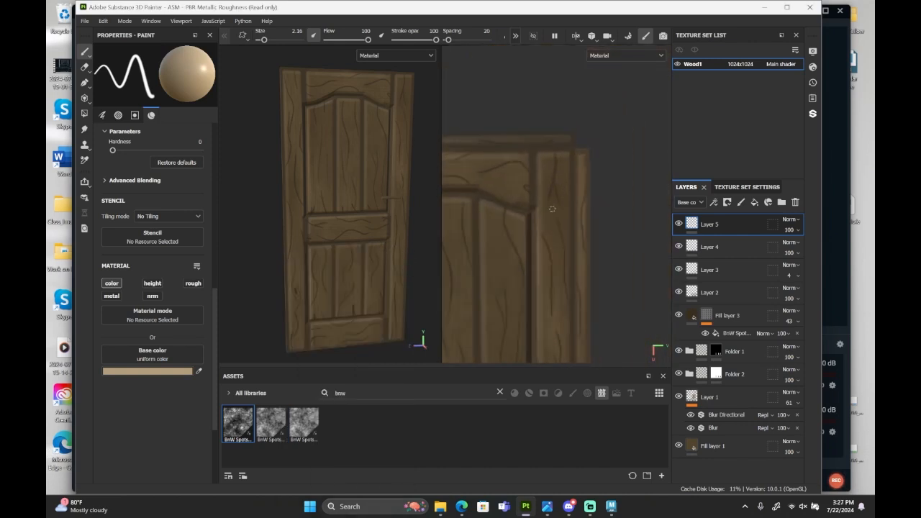
pyautogui.moveTo(569, 219)
pyautogui.keyDown('alt'); pyautogui.mouseDown(button='middle')
pyautogui.moveTo(611, 139)
pyautogui.moveTo(570, 216)
pyautogui.mouseUp(button='middle'); pyautogui.keyUp('alt')
pyautogui.keyDown('alt'); pyautogui.moveTo(570, 216); pyautogui.dragTo(582, 169, button='right'); pyautogui.keyUp('alt')
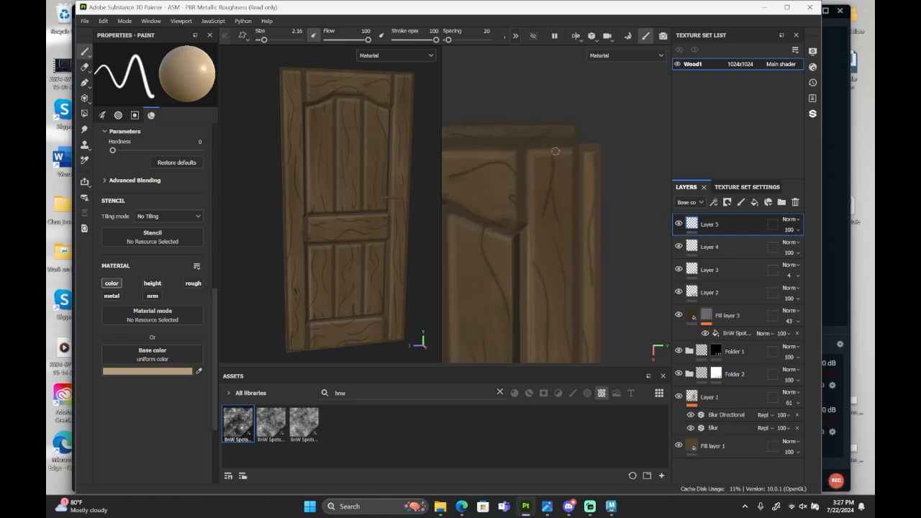
pyautogui.moveTo(555, 151); pyautogui.dragTo(546, 213)
pyautogui.hotkey('ctrl', 'z')
pyautogui.moveTo(554, 149)
pyautogui.mouseDown()
pyautogui.moveTo(543, 217)
pyautogui.moveTo(563, 222)
pyautogui.mouseUp()
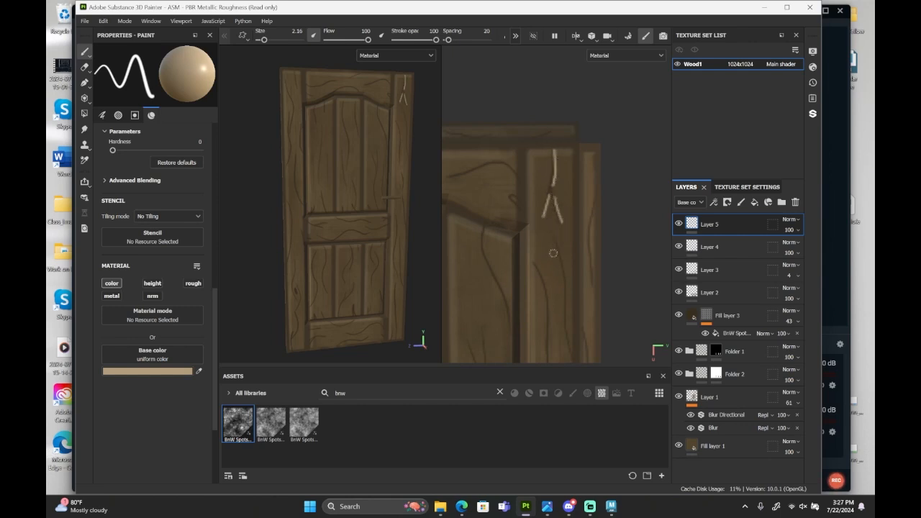
# Paint light highlight strokes along the dark grain lines on the right stile beside the upper panels.
pyautogui.keyDown('alt'); pyautogui.moveTo(550, 255); pyautogui.dragTo(534, 136, button='middle'); pyautogui.keyUp('alt')
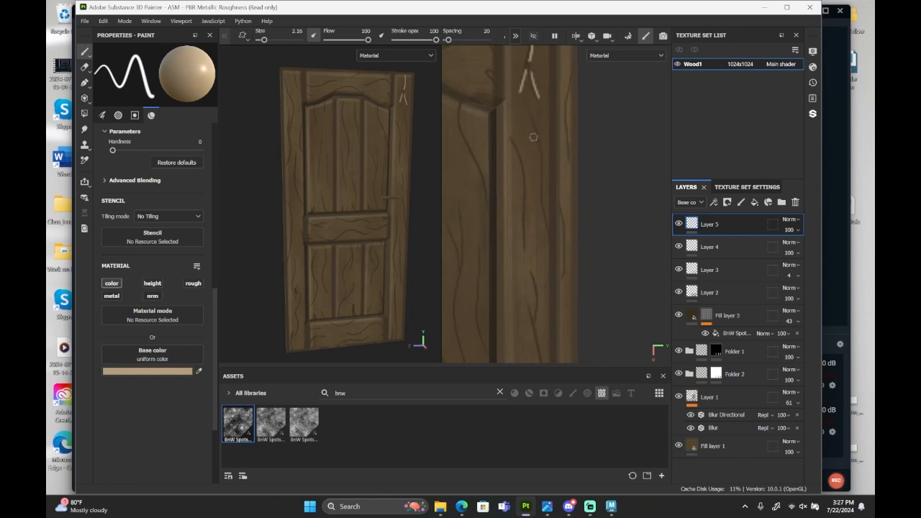
pyautogui.keyDown('alt'); pyautogui.moveTo(533, 137); pyautogui.dragTo(559, 168, button='right'); pyautogui.keyUp('alt')
pyautogui.keyDown('alt'); pyautogui.moveTo(559, 169); pyautogui.dragTo(576, 187, button='middle'); pyautogui.keyUp('alt')
pyautogui.keyDown('alt'); pyautogui.moveTo(576, 186); pyautogui.dragTo(574, 183, button='right'); pyautogui.keyUp('alt')
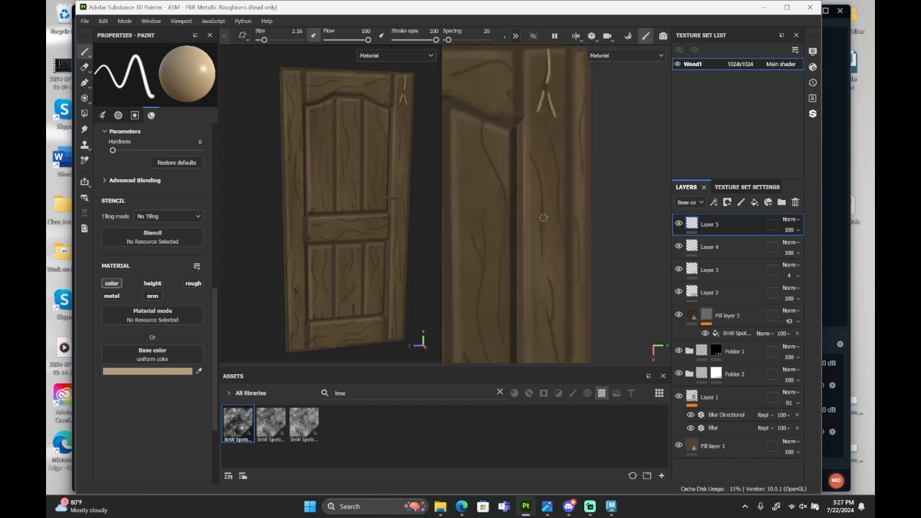
pyautogui.moveTo(547, 132); pyautogui.dragTo(563, 220)
pyautogui.moveTo(534, 154); pyautogui.dragTo(543, 259)
pyautogui.moveTo(527, 242); pyautogui.dragTo(504, 122, button='middle')
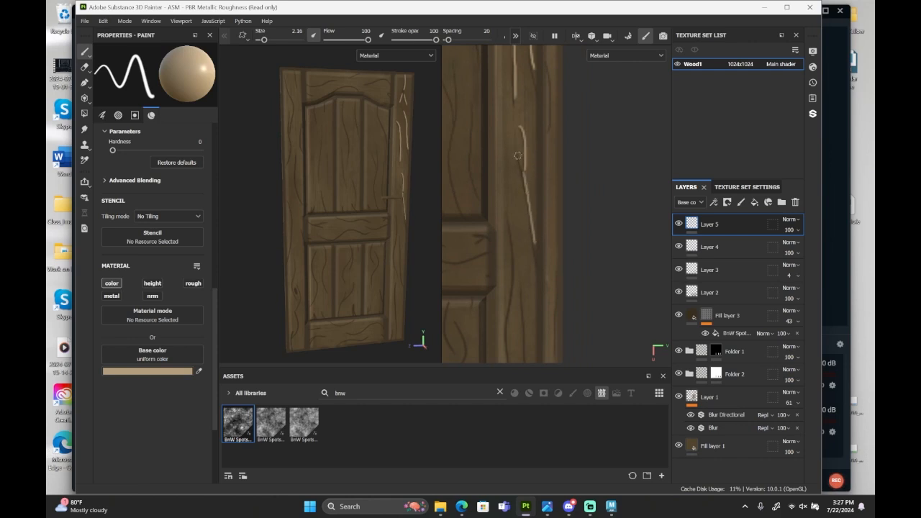
# Paint long light highlight strokes beside the grain on the lower half of the right stile, down to the door's bottom edge.
pyautogui.scroll(-5, 537, 246)
pyautogui.scroll(6, 537, 143)
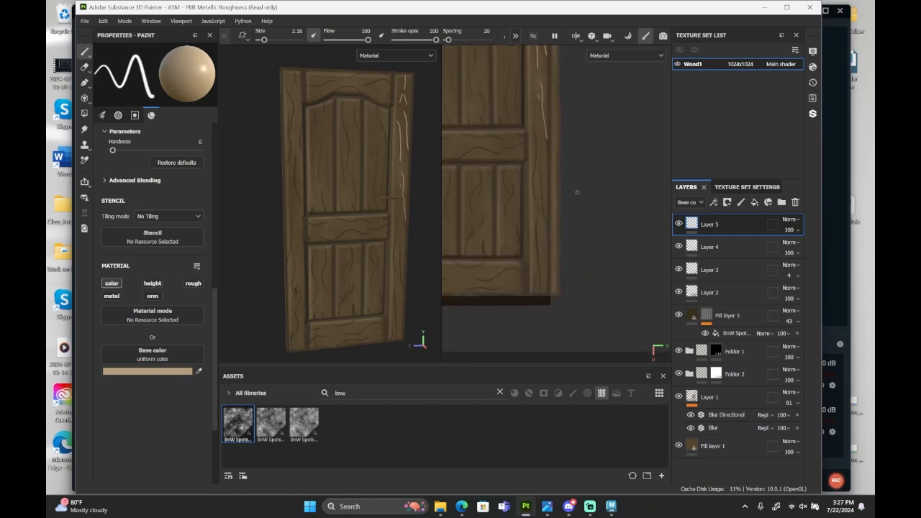
pyautogui.moveTo(522, 116); pyautogui.dragTo(532, 293)
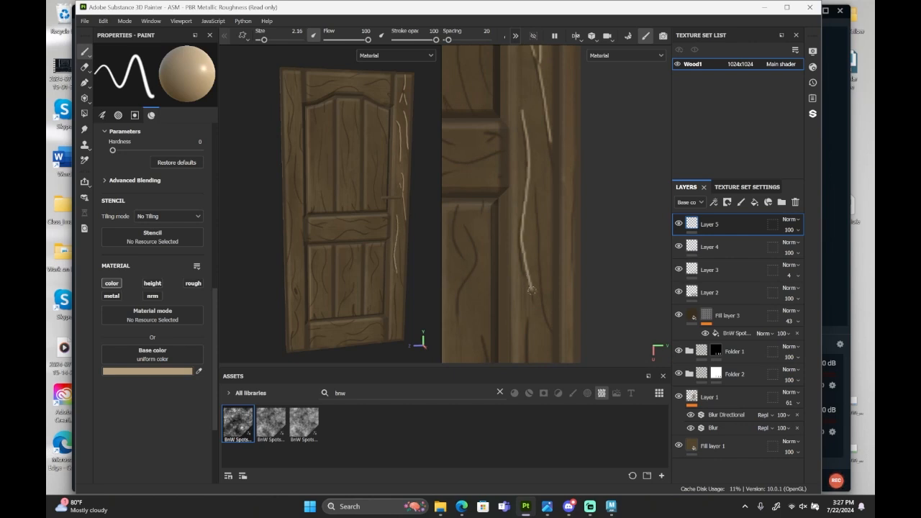
pyautogui.moveTo(540, 191); pyautogui.dragTo(548, 323)
pyautogui.scroll(-5, 549, 295)
pyautogui.scroll(6, 551, 280)
pyautogui.moveTo(512, 118); pyautogui.dragTo(519, 313)
pyautogui.moveTo(507, 281); pyautogui.dragTo(503, 312)
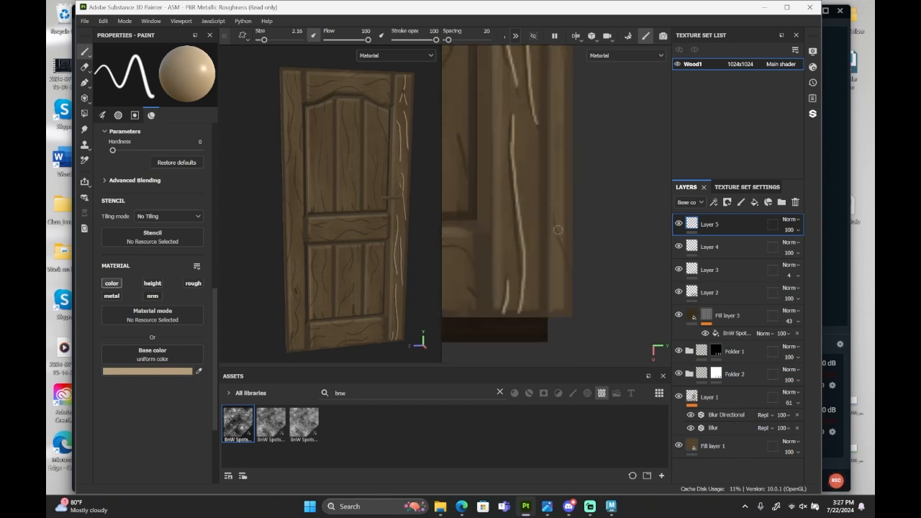
# Paint light highlight strokes beside the grain along the door's thin right side edge, working from bottom to top.
pyautogui.moveTo(557, 215); pyautogui.dragTo(568, 263)
pyautogui.scroll(-5, 569, 273)
pyautogui.scroll(5, 568, 176)
pyautogui.moveTo(566, 197); pyautogui.dragTo(562, 264)
pyautogui.scroll(-3, 578, 206)
pyautogui.scroll(3, 562, 202)
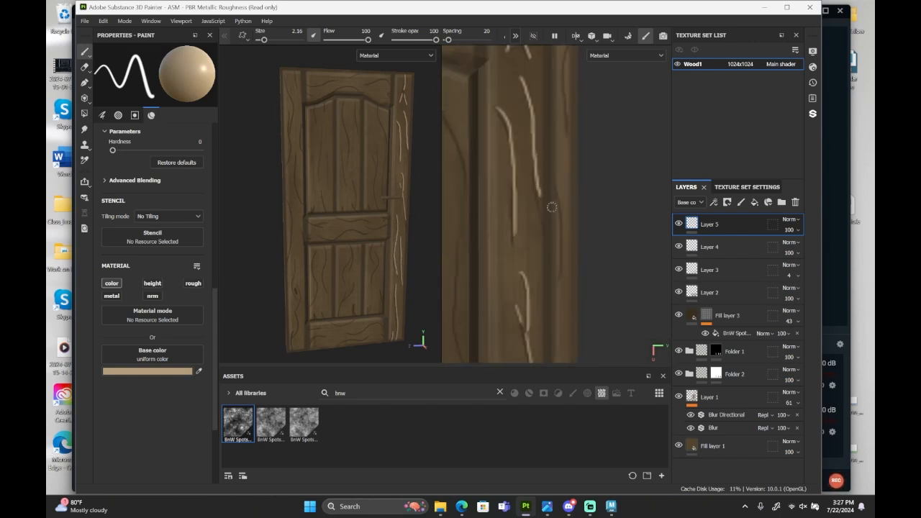
pyautogui.moveTo(558, 185); pyautogui.dragTo(568, 279)
pyautogui.scroll(2, 593, 120)
pyautogui.moveTo(581, 124); pyautogui.dragTo(575, 255)
# Paint light highlight strokes along the grain of the top rail and top edge, and start those on the upper left stile.
pyautogui.scroll(-2, 599, 227)
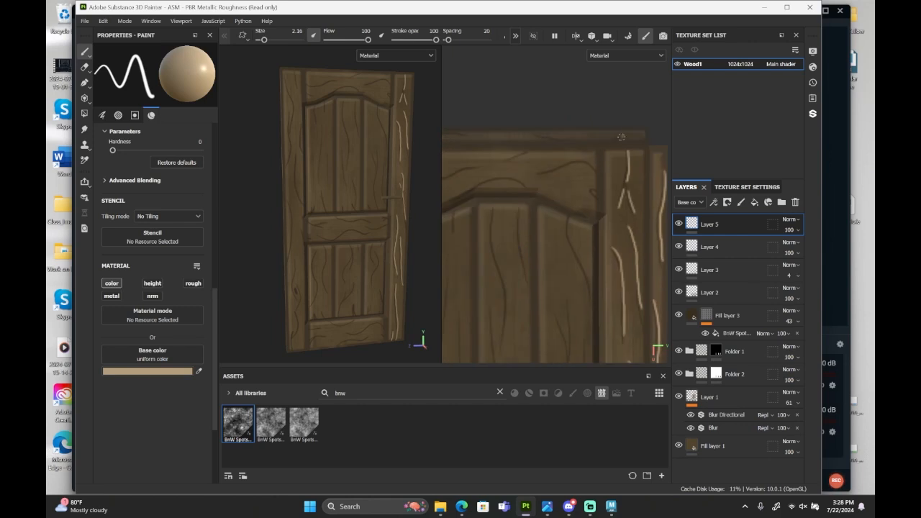
pyautogui.moveTo(563, 167); pyautogui.dragTo(541, 176)
pyautogui.moveTo(587, 159); pyautogui.dragTo(597, 176)
pyautogui.scroll(2, 594, 189)
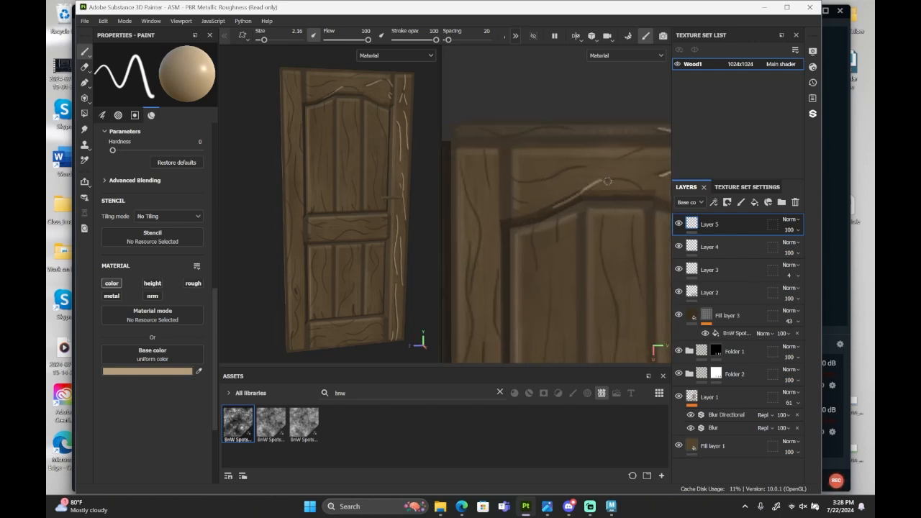
pyautogui.moveTo(570, 175); pyautogui.dragTo(513, 181)
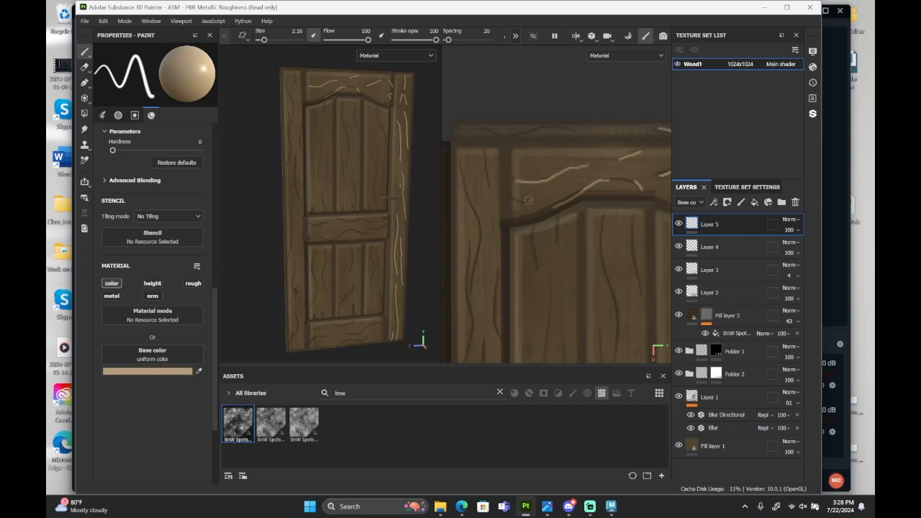
pyautogui.moveTo(574, 129)
pyautogui.mouseDown()
pyautogui.moveTo(526, 133)
pyautogui.moveTo(488, 183)
pyautogui.moveTo(471, 286)
pyautogui.mouseUp()
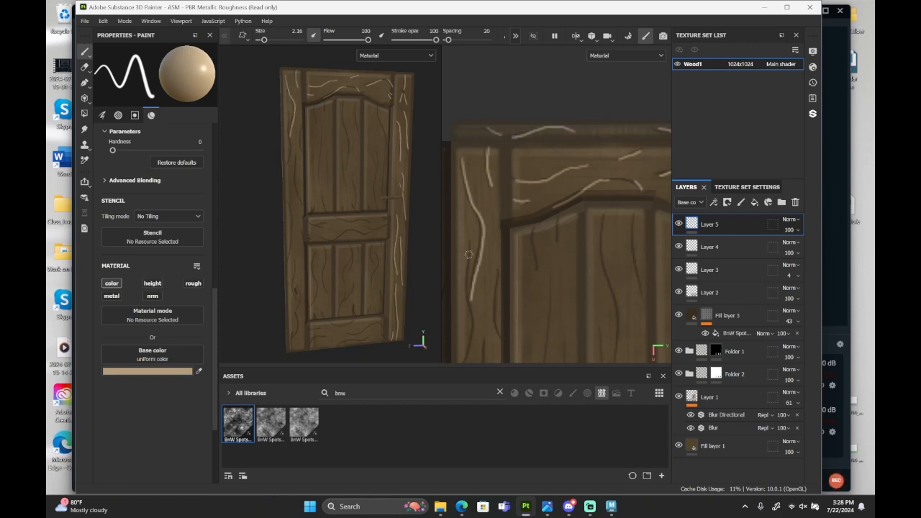
# Paint more light highlight strokes beside the grain on the upper left stile and the thin left side edge.
pyautogui.scroll(-1, 554, 270)
pyautogui.scroll(2, 553, 269)
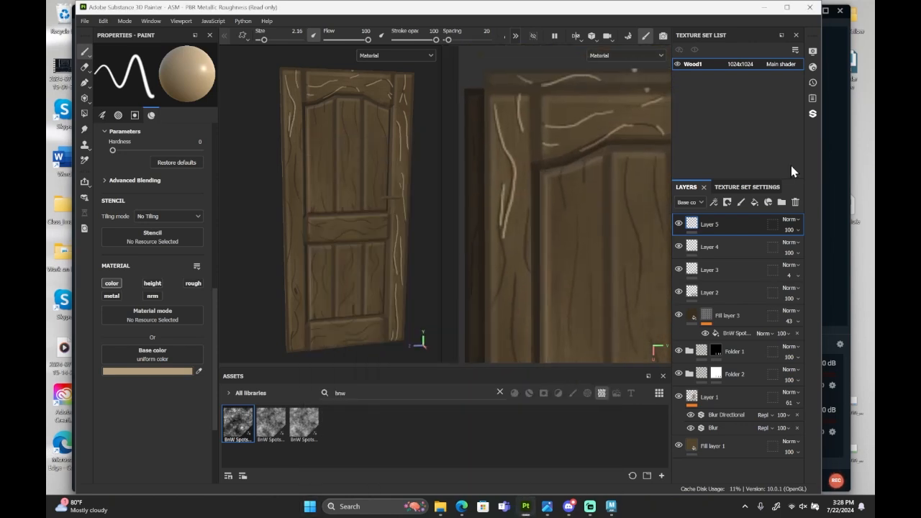
pyautogui.moveTo(525, 212); pyautogui.dragTo(532, 274)
pyautogui.moveTo(507, 236); pyautogui.dragTo(495, 307)
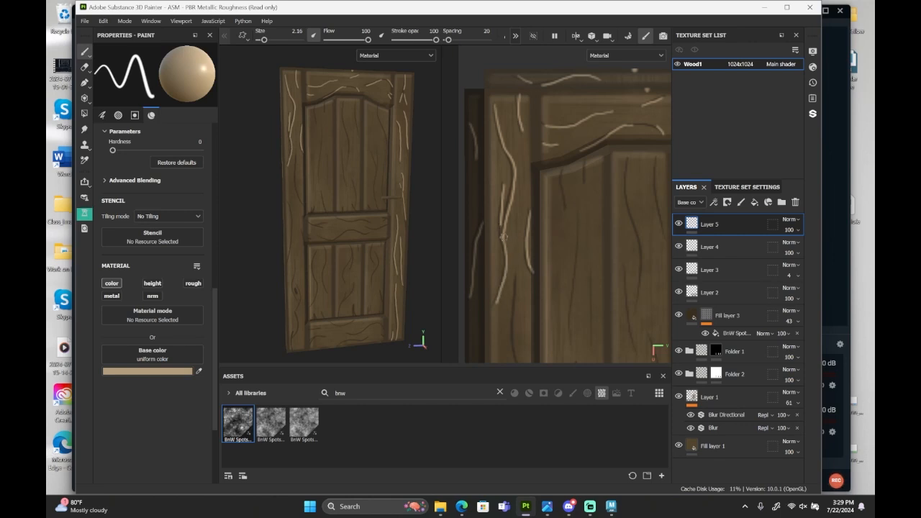
pyautogui.scroll(-2, 576, 302)
pyautogui.moveTo(591, 311)
pyautogui.keyDown('alt'); pyautogui.mouseDown(button='middle')
pyautogui.moveTo(549, 247)
pyautogui.moveTo(546, 261)
pyautogui.mouseUp(button='middle'); pyautogui.keyUp('alt')
# Paint light vertical highlight strokes beside the grain in the upper left panel, undoing the misplaced strokes.
pyautogui.moveTo(507, 124); pyautogui.dragTo(513, 154)
pyautogui.moveTo(524, 119); pyautogui.dragTo(513, 248)
pyautogui.hotkey('ctrl', 'z')
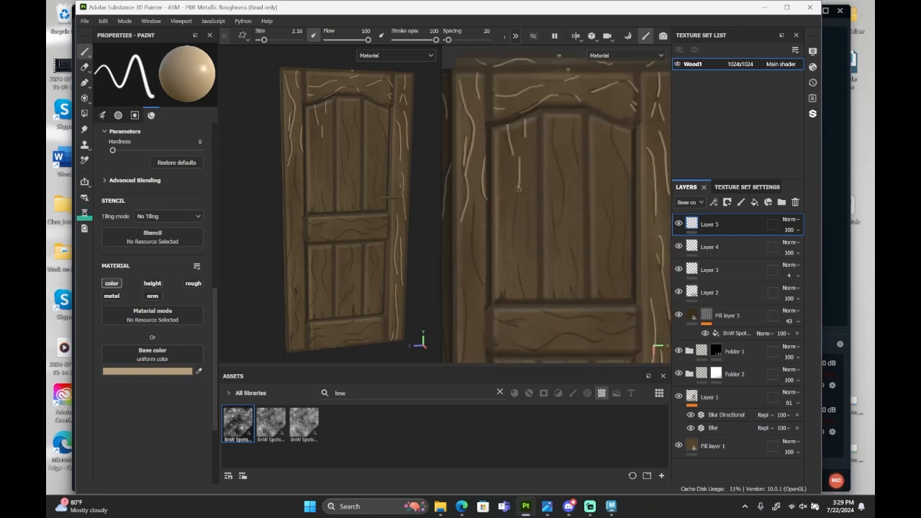
pyautogui.moveTo(519, 157); pyautogui.dragTo(514, 247)
pyautogui.moveTo(530, 195); pyautogui.dragTo(531, 248)
pyautogui.moveTo(518, 264); pyautogui.dragTo(525, 295)
pyautogui.hotkey('ctrl', 'z')
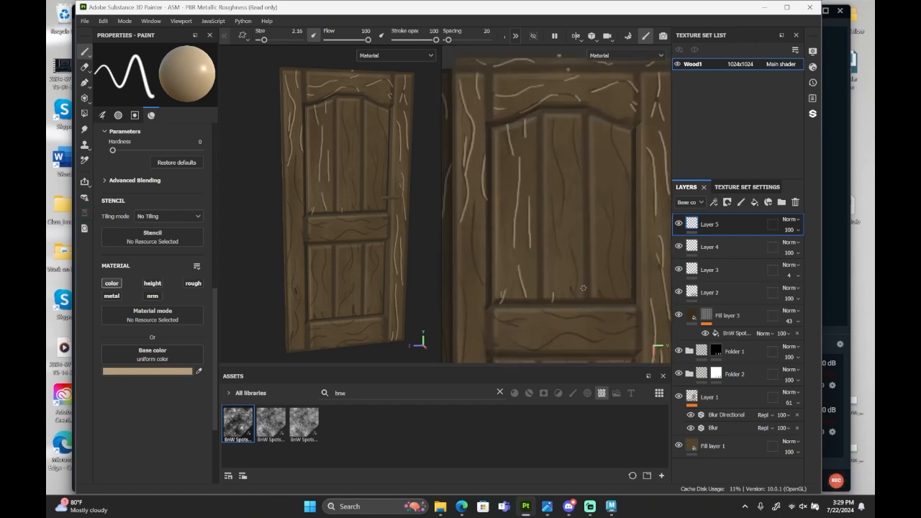
# Paint light wavy highlight strokes beside the grain in the upper middle and upper right panels.
pyautogui.moveTo(552, 131); pyautogui.dragTo(575, 297)
pyautogui.moveTo(574, 114); pyautogui.dragTo(580, 173)
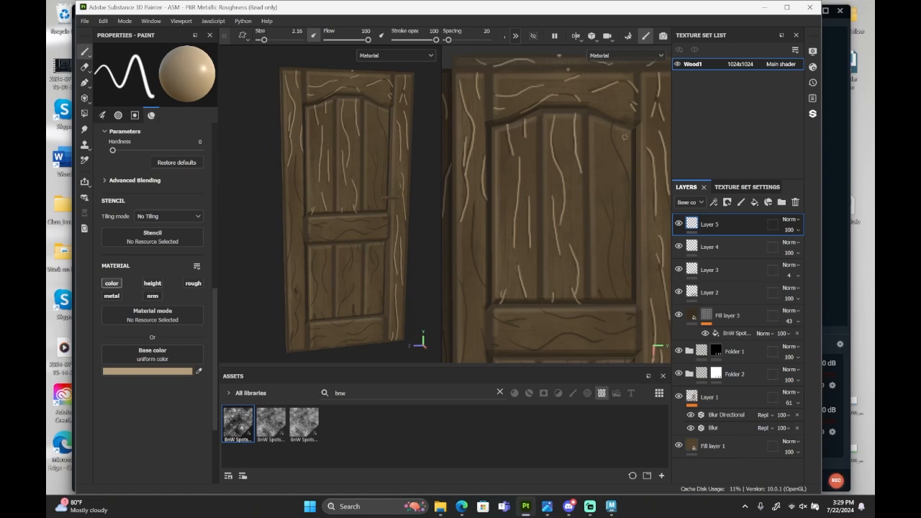
pyautogui.moveTo(613, 123)
pyautogui.mouseDown()
pyautogui.moveTo(630, 187)
pyautogui.moveTo(616, 232)
pyautogui.moveTo(620, 300)
pyautogui.mouseUp()
pyautogui.moveTo(605, 290); pyautogui.dragTo(600, 300)
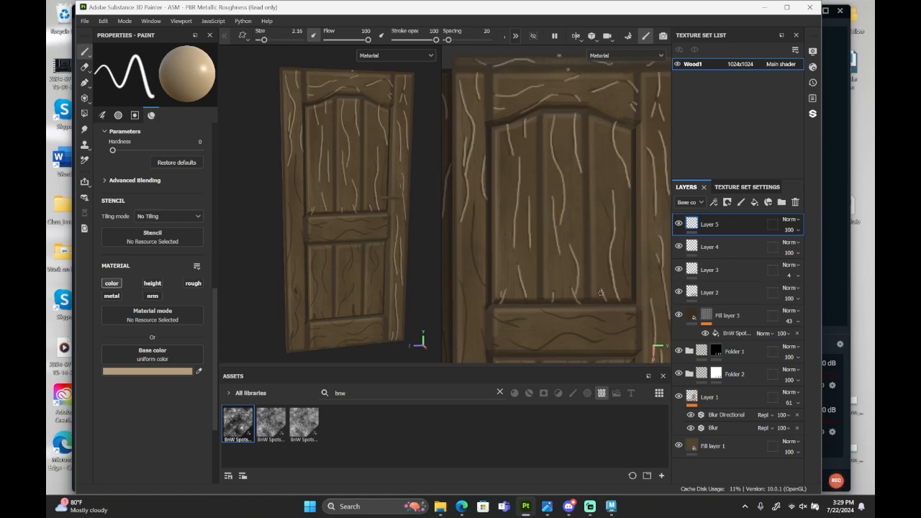
pyautogui.moveTo(625, 221); pyautogui.dragTo(629, 286)
pyautogui.moveTo(605, 201); pyautogui.dragTo(612, 231)
# Continue the light highlight strokes beside the grain down the left stile past the middle rail.
pyautogui.press('super')
pyautogui.press('super')
pyautogui.scroll(3, 464, 288)
pyautogui.moveTo(464, 288)
pyautogui.keyDown('alt'); pyautogui.mouseDown(button='middle')
pyautogui.moveTo(464, 242)
pyautogui.moveTo(505, 184)
pyautogui.mouseUp(button='middle'); pyautogui.keyUp('alt')
pyautogui.moveTo(525, 65)
pyautogui.mouseDown()
pyautogui.moveTo(539, 179)
pyautogui.moveTo(503, 319)
pyautogui.mouseUp()
pyautogui.moveTo(483, 204); pyautogui.dragTo(489, 324)
pyautogui.keyDown('alt'); pyautogui.moveTo(495, 316); pyautogui.dragTo(480, 254, button='middle'); pyautogui.keyUp('alt')
pyautogui.scroll(1, 480, 245)
pyautogui.moveTo(481, 202); pyautogui.dragTo(482, 219)
pyautogui.keyDown('alt'); pyautogui.moveTo(547, 232); pyautogui.dragTo(499, 224, button='middle'); pyautogui.keyUp('alt')
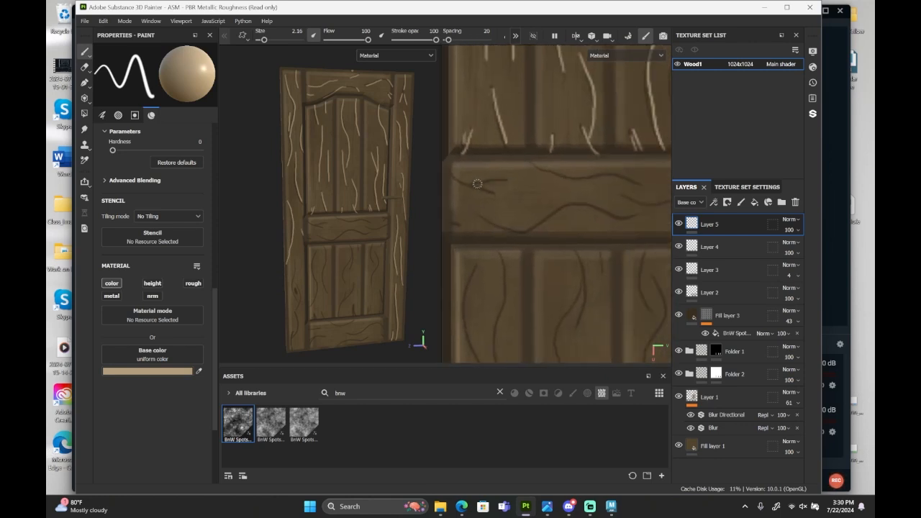
# Paint light wavy highlight strokes beside the grain along the middle rail, undoing the misplaced stroke.
pyautogui.moveTo(478, 184); pyautogui.dragTo(506, 181)
pyautogui.moveTo(452, 184)
pyautogui.mouseDown()
pyautogui.moveTo(497, 196)
pyautogui.moveTo(452, 177)
pyautogui.mouseUp()
pyautogui.hotkey('ctrl', 'z')
pyautogui.moveTo(464, 226); pyautogui.dragTo(446, 227)
pyautogui.moveTo(481, 219)
pyautogui.mouseDown()
pyautogui.moveTo(570, 206)
pyautogui.moveTo(642, 222)
pyautogui.mouseUp()
pyautogui.moveTo(642, 189); pyautogui.dragTo(534, 168)
pyautogui.keyDown('alt'); pyautogui.moveTo(563, 227); pyautogui.dragTo(469, 225, button='middle'); pyautogui.keyUp('alt')
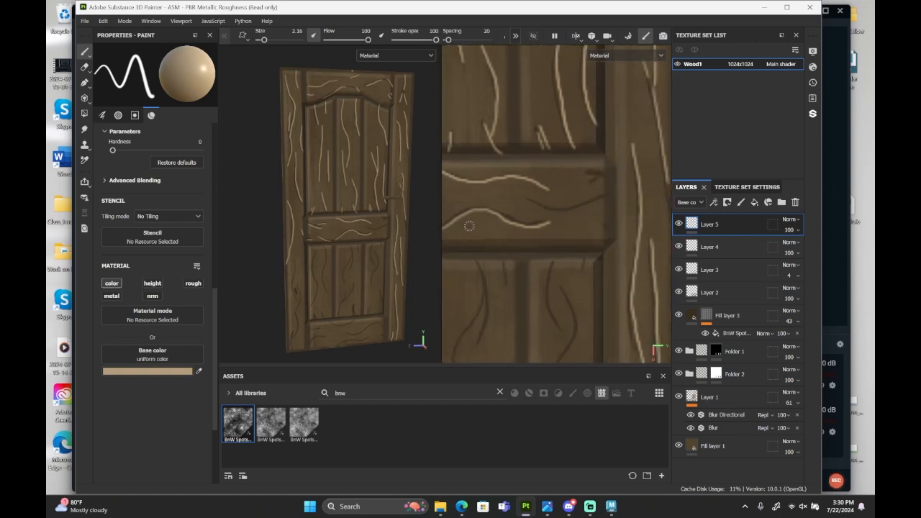
pyautogui.moveTo(529, 201)
pyautogui.mouseDown()
pyautogui.moveTo(585, 209)
pyautogui.moveTo(607, 198)
pyautogui.mouseUp()
pyautogui.moveTo(608, 230); pyautogui.dragTo(602, 231)
pyautogui.moveTo(607, 175); pyautogui.dragTo(590, 174)
# Paint light highlight strokes beside the grain in the lower right panel, undoing the misplaced strokes.
pyautogui.scroll(-1, 576, 216)
pyautogui.keyDown('alt'); pyautogui.moveTo(551, 281); pyautogui.dragTo(557, 155, button='middle'); pyautogui.keyUp('alt')
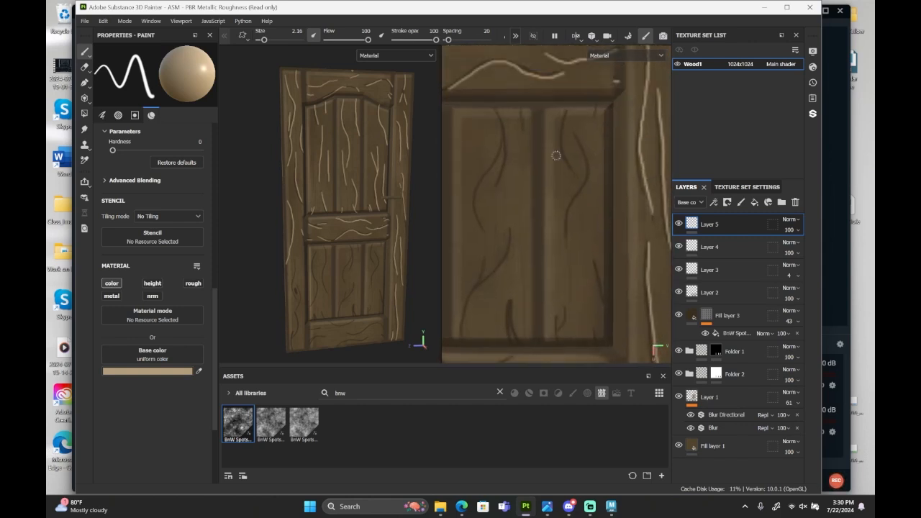
pyautogui.moveTo(598, 106); pyautogui.dragTo(596, 117)
pyautogui.moveTo(568, 111); pyautogui.dragTo(572, 170)
pyautogui.moveTo(581, 151)
pyautogui.mouseDown()
pyautogui.moveTo(586, 194)
pyautogui.moveTo(568, 238)
pyautogui.mouseUp()
pyautogui.moveTo(578, 140)
pyautogui.mouseDown()
pyautogui.moveTo(586, 178)
pyautogui.moveTo(569, 236)
pyautogui.moveTo(605, 296)
pyautogui.mouseUp()
pyautogui.hotkey('ctrl', 'z')
pyautogui.hotkey('ctrl', 'z')
pyautogui.moveTo(598, 327); pyautogui.dragTo(600, 345)
pyautogui.moveTo(558, 317); pyautogui.dragTo(561, 330)
pyautogui.moveTo(567, 308); pyautogui.dragTo(559, 321)
# Paint light highlight strokes beside the grain in the lower middle panel, from its base up to its upper edge.
pyautogui.moveTo(511, 303); pyautogui.dragTo(524, 348)
pyautogui.moveTo(509, 323); pyautogui.dragTo(513, 340)
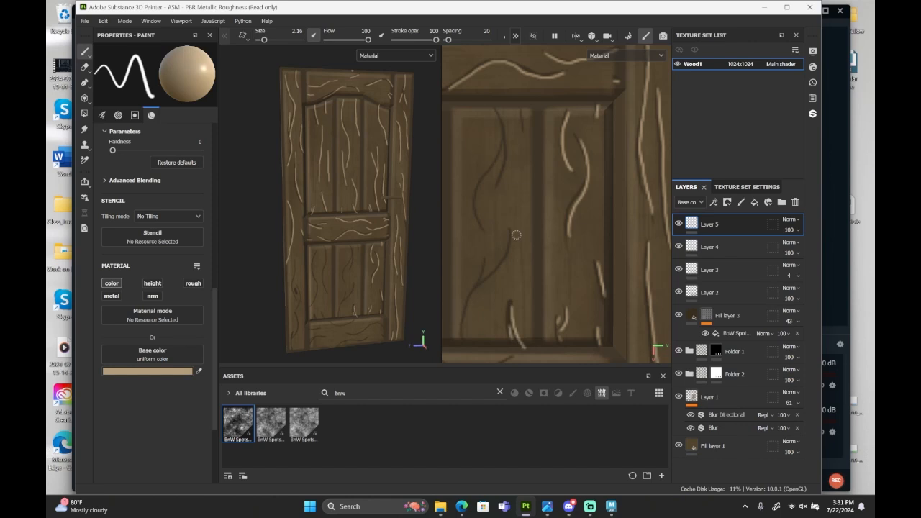
pyautogui.moveTo(510, 230); pyautogui.dragTo(464, 337)
pyautogui.moveTo(485, 262); pyautogui.dragTo(479, 283)
pyautogui.moveTo(498, 110)
pyautogui.mouseDown()
pyautogui.moveTo(507, 164)
pyautogui.moveTo(482, 228)
pyautogui.moveTo(523, 148)
pyautogui.mouseUp()
# Paint long light highlight strokes beside the grain in the lower left panel.
pyautogui.scroll(-2, 534, 259)
pyautogui.keyDown('alt'); pyautogui.moveTo(535, 259); pyautogui.dragTo(663, 237, button='middle'); pyautogui.keyUp('alt')
pyautogui.scroll(1, 662, 237)
pyautogui.moveTo(555, 94); pyautogui.dragTo(566, 236)
pyautogui.moveTo(534, 109)
pyautogui.mouseDown()
pyautogui.moveTo(536, 242)
pyautogui.moveTo(516, 275)
pyautogui.mouseUp()
pyautogui.moveTo(558, 312)
pyautogui.mouseDown()
pyautogui.moveTo(550, 290)
pyautogui.moveTo(532, 315)
pyautogui.mouseUp()
pyautogui.moveTo(471, 132); pyautogui.dragTo(477, 244)
pyautogui.moveTo(474, 200)
pyautogui.mouseDown()
pyautogui.moveTo(485, 229)
pyautogui.moveTo(470, 286)
pyautogui.mouseUp()
pyautogui.scroll(-2, 471, 286)
pyautogui.keyDown('alt'); pyautogui.moveTo(471, 285); pyautogui.dragTo(539, 257, button='middle'); pyautogui.keyUp('alt')
pyautogui.moveTo(525, 192); pyautogui.dragTo(513, 305)
pyautogui.moveTo(485, 172); pyautogui.dragTo(497, 249)
# Paint light horizontal highlight strokes beside the grain on the bottom rail, undoing the last misplaced stroke.
pyautogui.scroll(-1, 616, 296)
pyautogui.keyDown('alt'); pyautogui.moveTo(616, 296); pyautogui.dragTo(522, 288, button='middle'); pyautogui.keyUp('alt')
pyautogui.moveTo(513, 260)
pyautogui.mouseDown()
pyautogui.moveTo(488, 260)
pyautogui.moveTo(470, 279)
pyautogui.mouseUp()
pyautogui.moveTo(496, 237); pyautogui.dragTo(470, 235)
pyautogui.keyDown('alt'); pyautogui.moveTo(532, 283); pyautogui.dragTo(491, 279, button='middle'); pyautogui.keyUp('alt')
pyautogui.moveTo(545, 219); pyautogui.dragTo(485, 225)
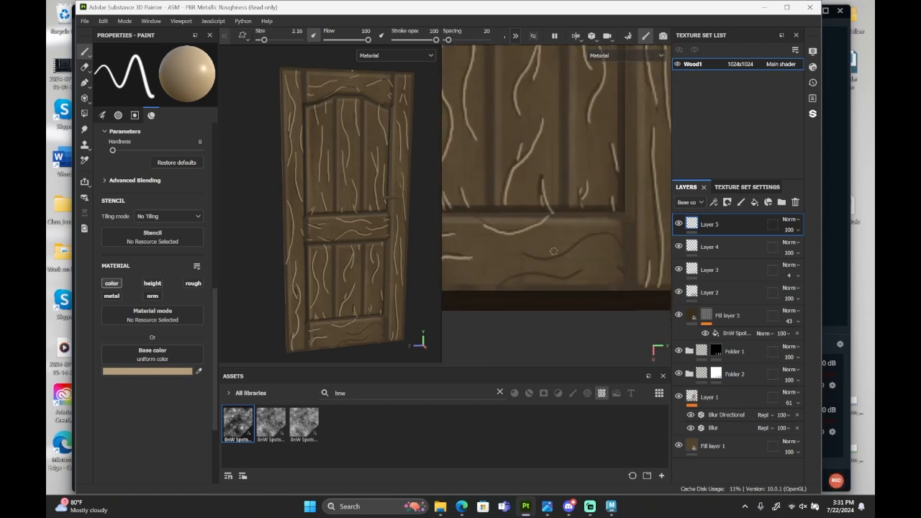
pyautogui.moveTo(526, 257)
pyautogui.mouseDown()
pyautogui.moveTo(625, 249)
pyautogui.moveTo(525, 256)
pyautogui.mouseUp()
pyautogui.hotkey('ctrl', 'z')
pyautogui.scroll(-6, 582, 77)
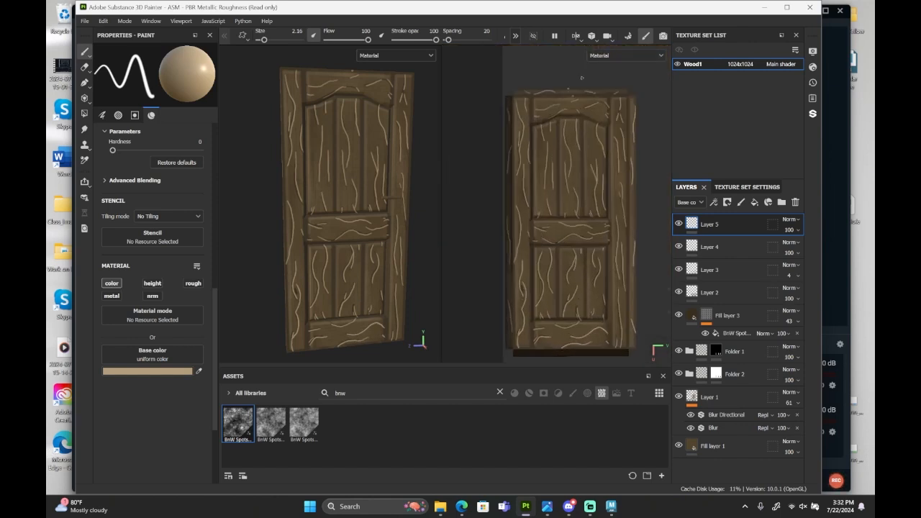
pyautogui.scroll(5, 581, 77)
pyautogui.press('e')
pyautogui.scroll(-6, 551, 107)
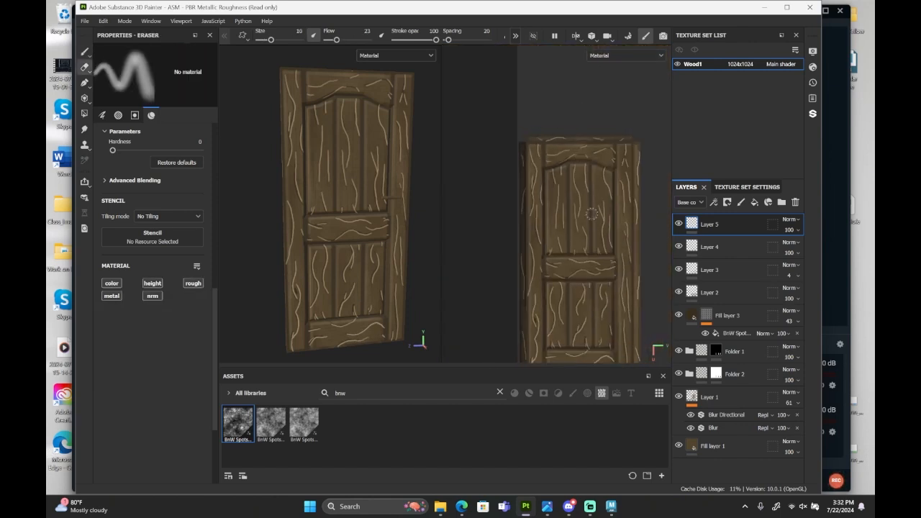
pyautogui.scroll(2, 592, 214)
pyautogui.scroll(2, 574, 169)
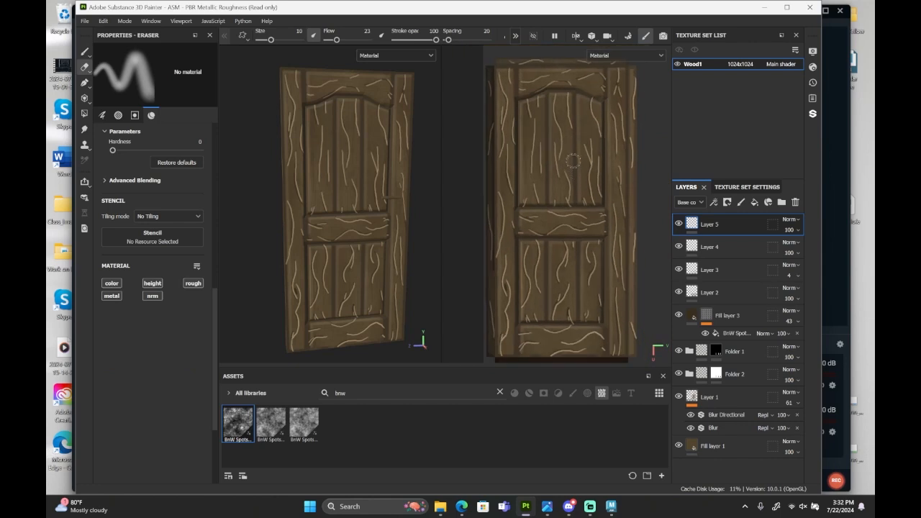
pyautogui.scroll(1, 573, 160)
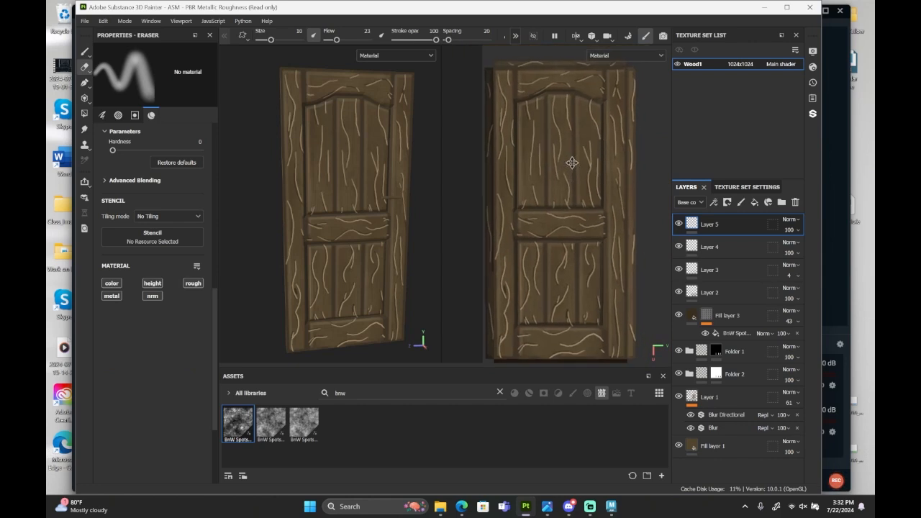
pyautogui.click(727, 202)
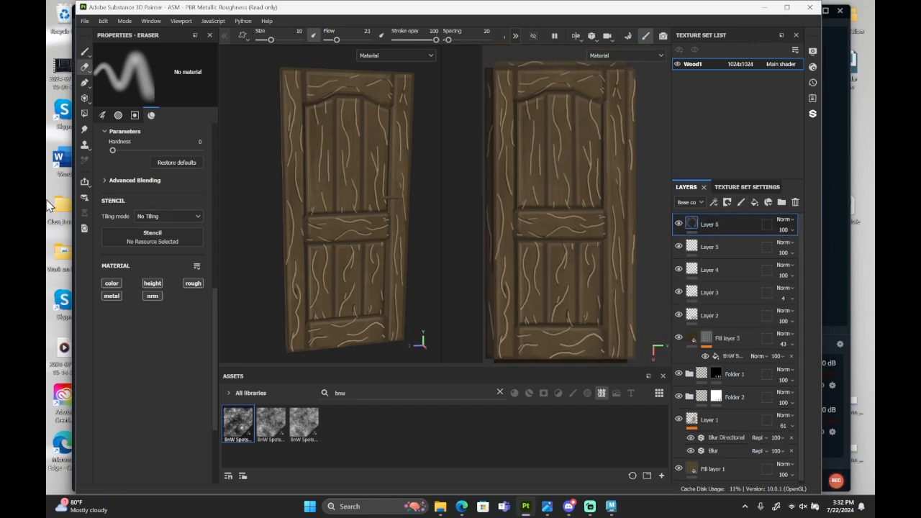
pyautogui.click(84, 52)
pyautogui.press('Delete')
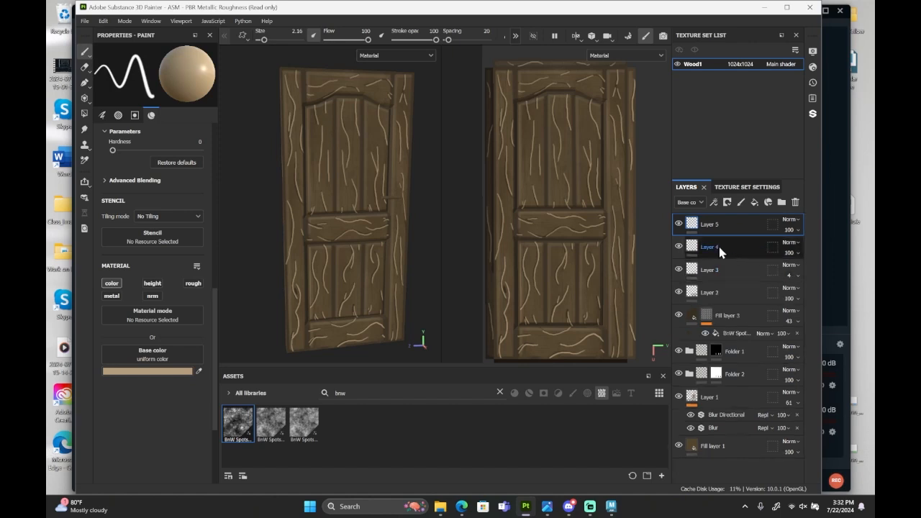
# Sample dark brown 403522 from the door as the paint colour, try a stroke in the upper middle panel, and undo it.
pyautogui.click(164, 372)
pyautogui.moveTo(345, 334); pyautogui.dragTo(346, 352)
pyautogui.click(401, 403)
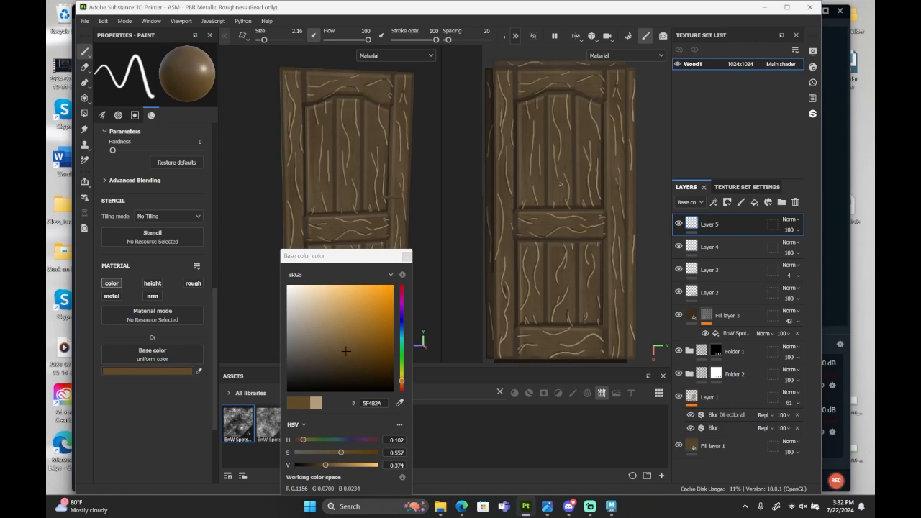
pyautogui.click(544, 205)
pyautogui.click(407, 256)
pyautogui.moveTo(566, 203); pyautogui.dragTo(566, 160)
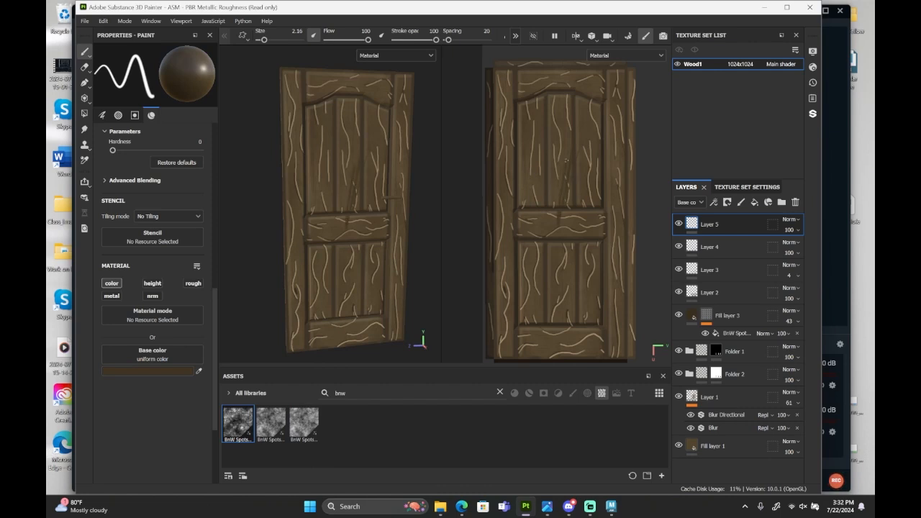
pyautogui.press('ctrl')
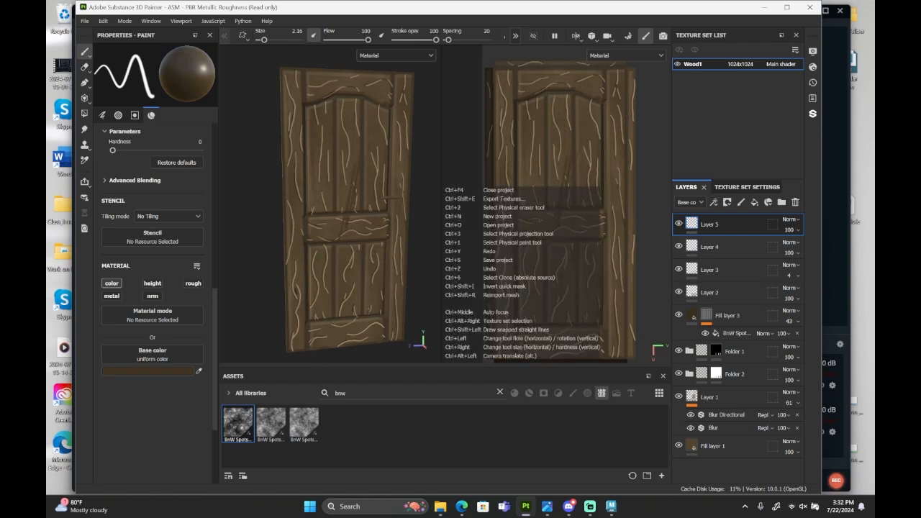
pyautogui.hotkey('ctrl', 'z')
# Set the paint's base colour to the darker brown 3D311F.
pyautogui.click(152, 370)
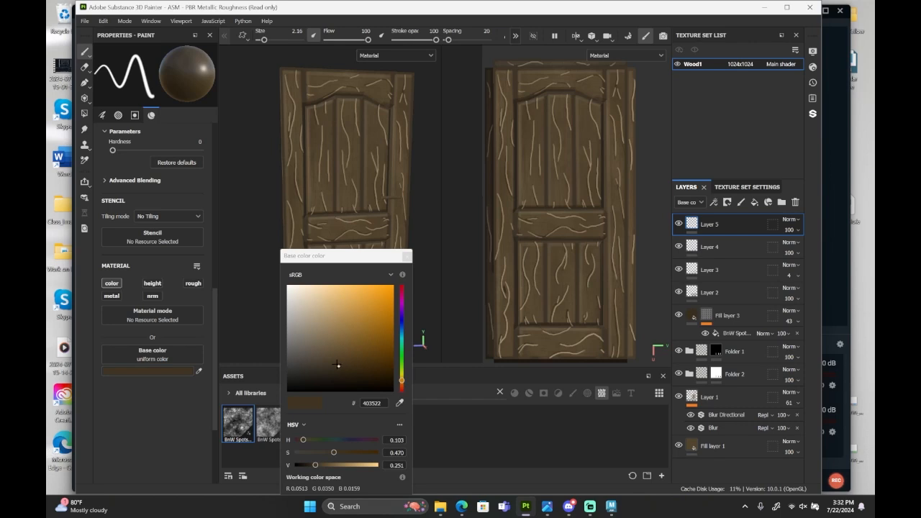
pyautogui.click(338, 366)
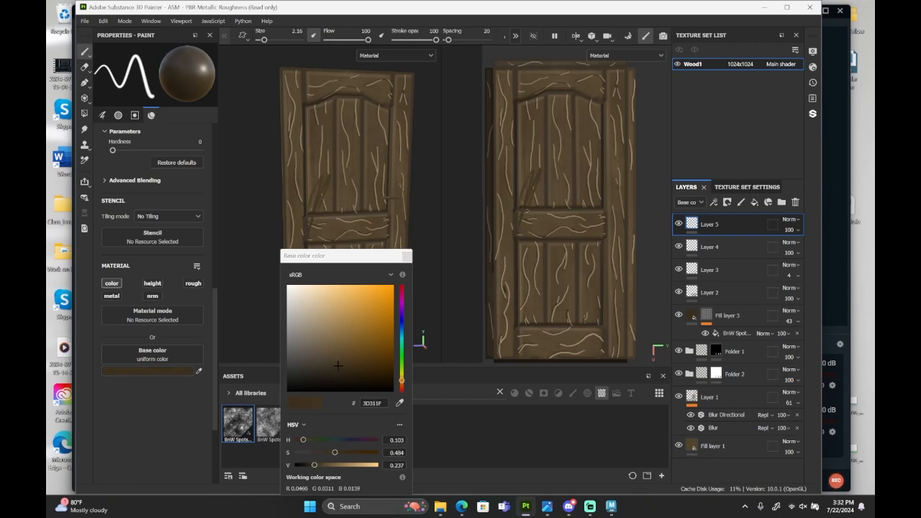
pyautogui.click(406, 256)
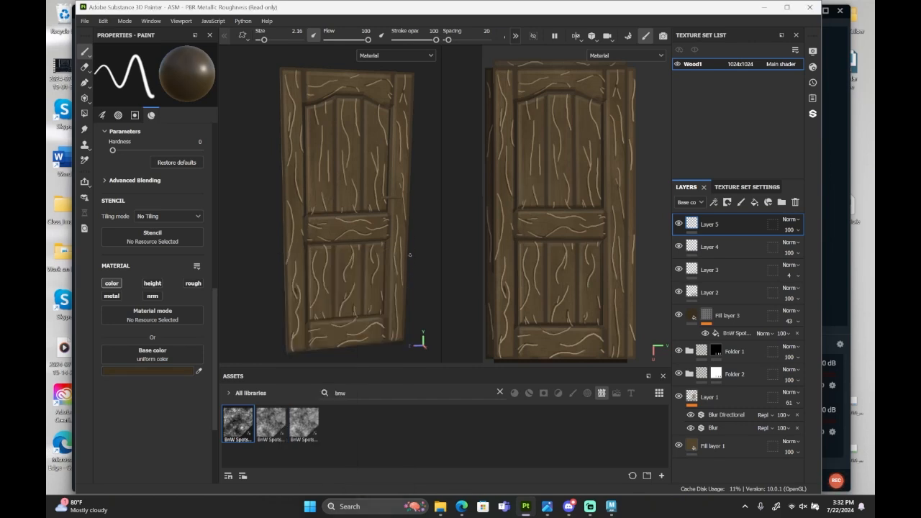
pyautogui.scroll(5, 577, 226)
pyautogui.moveTo(577, 225); pyautogui.dragTo(589, 250, button='middle')
pyautogui.scroll(5, 590, 250)
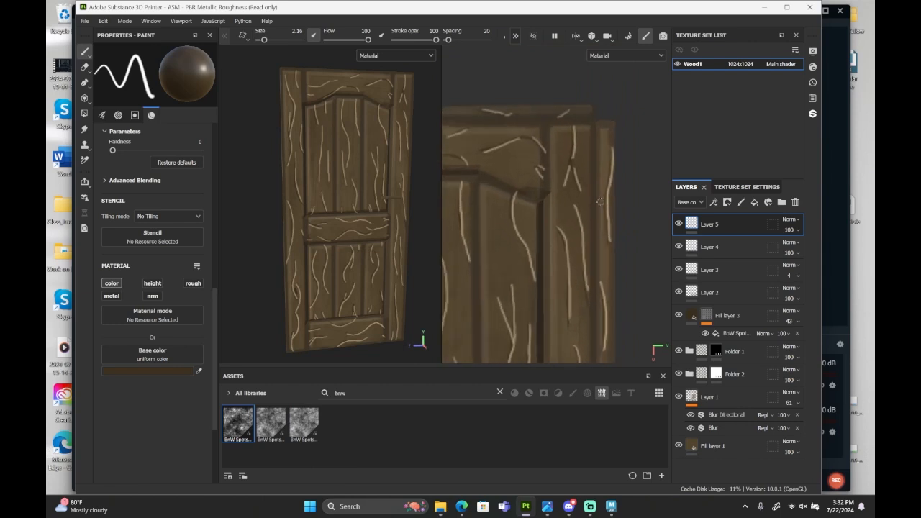
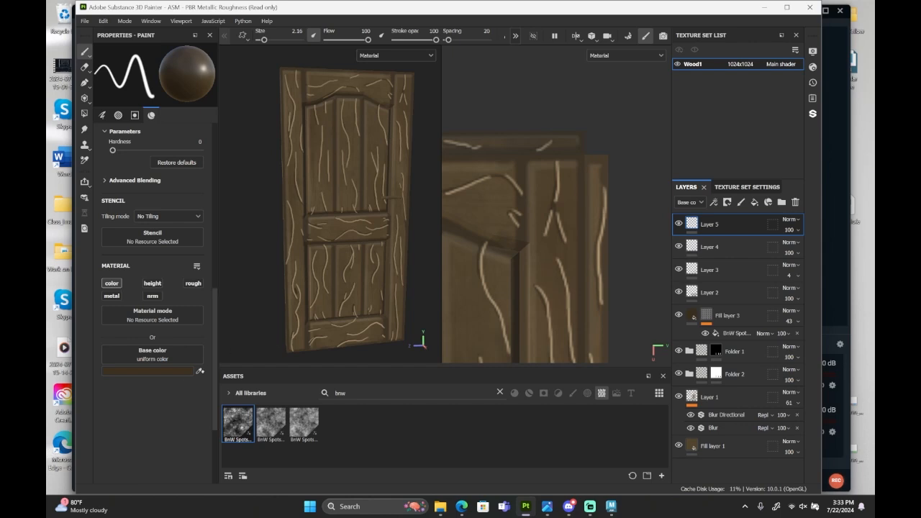
# Set the paint's base colour to a slightly darker brown, try a grain stroke on the upper right stile, and undo it.
pyautogui.click(152, 371)
pyautogui.moveTo(337, 367); pyautogui.dragTo(345, 374)
pyautogui.click(407, 257)
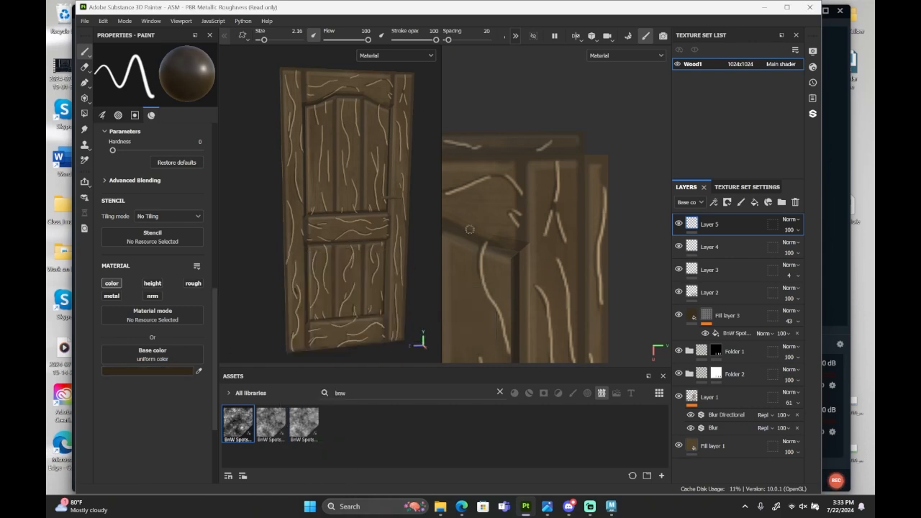
pyautogui.moveTo(573, 172); pyautogui.dragTo(550, 257)
pyautogui.hotkey('ctrl', 'z')
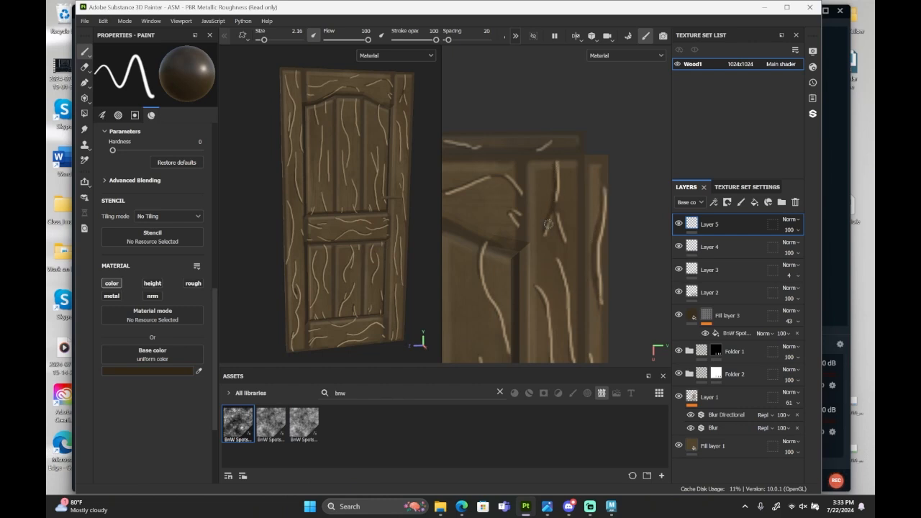
# Paint dark brown strokes beside the light highlights along the door's top edge and down the upper left stile.
pyautogui.scroll(-3, 533, 232)
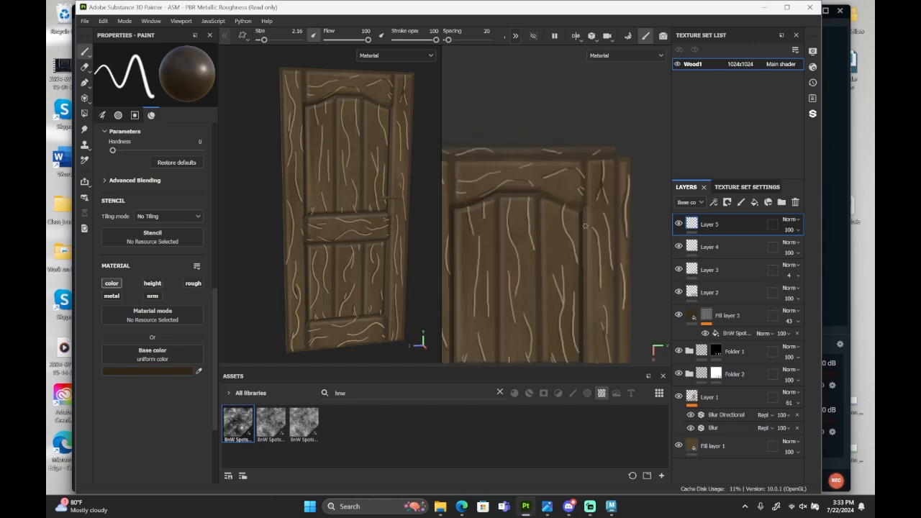
pyautogui.scroll(3, 560, 169)
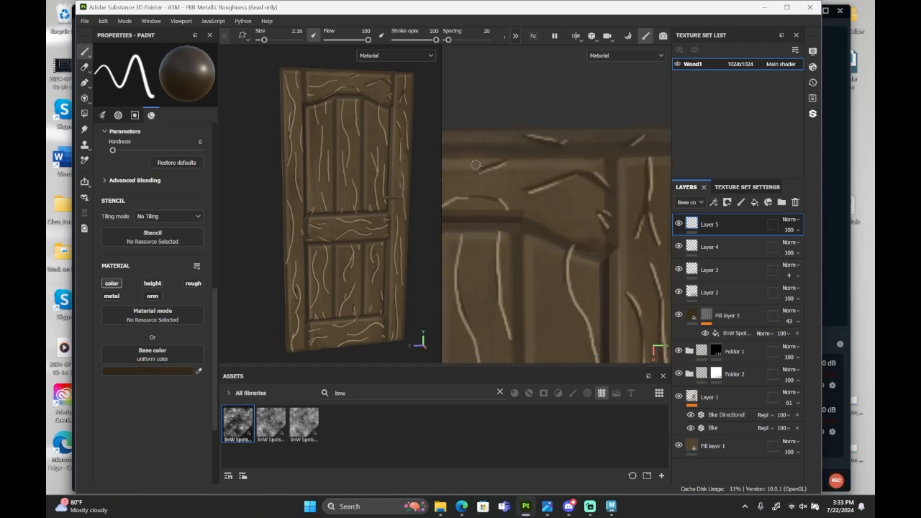
pyautogui.scroll(-2, 532, 180)
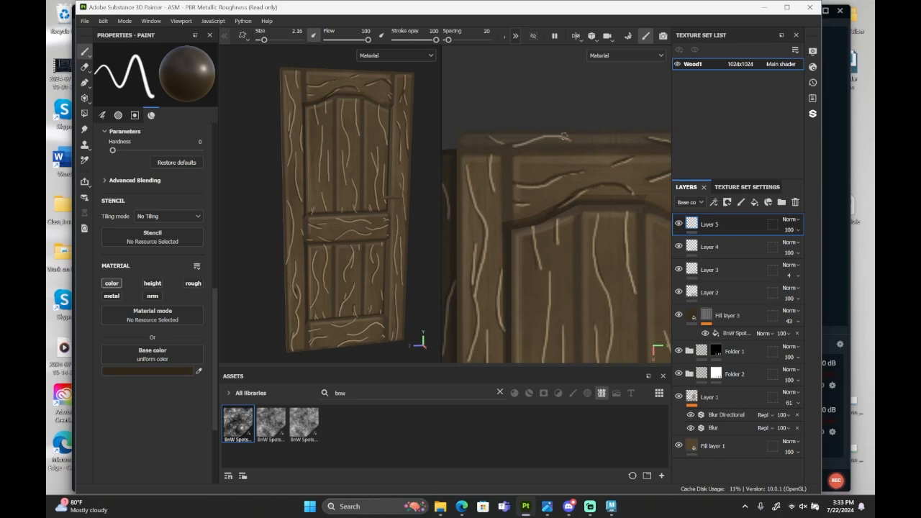
pyautogui.moveTo(564, 136); pyautogui.dragTo(515, 144)
pyautogui.moveTo(505, 145); pyautogui.dragTo(488, 137)
pyautogui.moveTo(488, 156)
pyautogui.mouseDown()
pyautogui.moveTo(494, 192)
pyautogui.moveTo(475, 291)
pyautogui.mouseUp()
pyautogui.moveTo(473, 245); pyautogui.dragTo(471, 280)
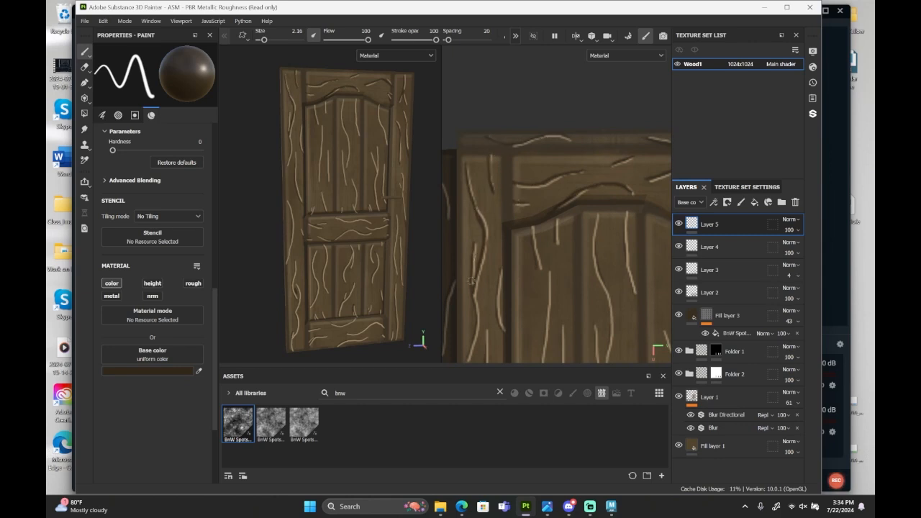
# Paint dark strokes beside the highlights in the upper left and upper middle panels.
pyautogui.scroll(3, 497, 147)
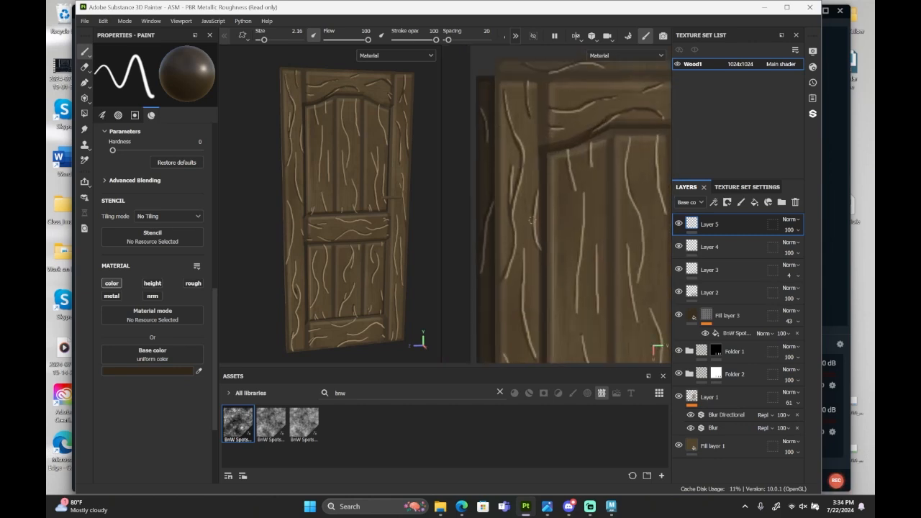
pyautogui.scroll(-3, 522, 187)
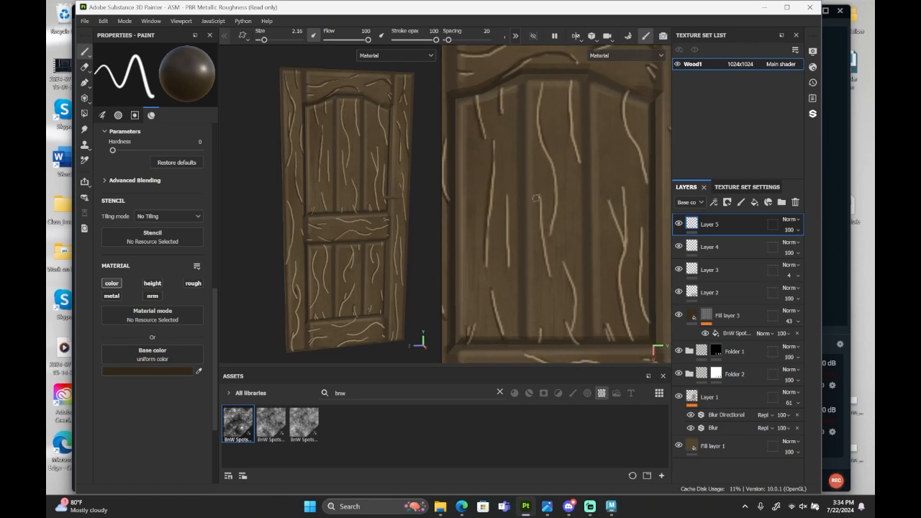
pyautogui.moveTo(537, 199); pyautogui.dragTo(549, 279)
pyautogui.moveTo(507, 200); pyautogui.dragTo(507, 269)
pyautogui.moveTo(540, 85); pyautogui.dragTo(550, 236)
pyautogui.moveTo(568, 82); pyautogui.dragTo(577, 162)
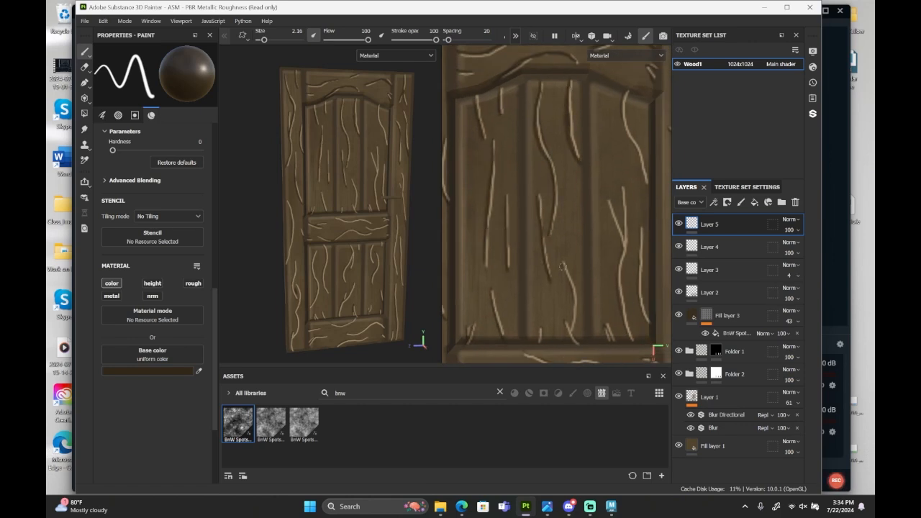
pyautogui.moveTo(561, 266); pyautogui.dragTo(573, 323)
pyautogui.moveTo(563, 323)
pyautogui.mouseDown()
pyautogui.moveTo(567, 337)
pyautogui.moveTo(540, 332)
pyautogui.mouseUp()
# Paint dark strokes beside the grain highlights in the upper right panel, down to its lower edge.
pyautogui.keyDown('alt'); pyautogui.moveTo(636, 215); pyautogui.dragTo(560, 223, button='middle'); pyautogui.keyUp('alt')
pyautogui.scroll(-1, 559, 222)
pyautogui.moveTo(542, 114); pyautogui.dragTo(542, 126)
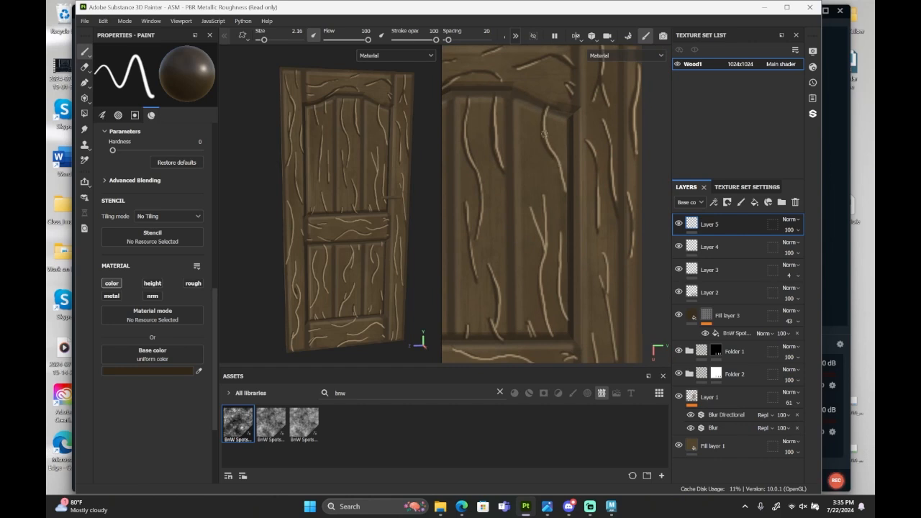
pyautogui.moveTo(557, 252); pyautogui.dragTo(568, 322)
pyautogui.moveTo(542, 197); pyautogui.dragTo(543, 239)
pyautogui.moveTo(533, 214); pyautogui.dragTo(549, 331)
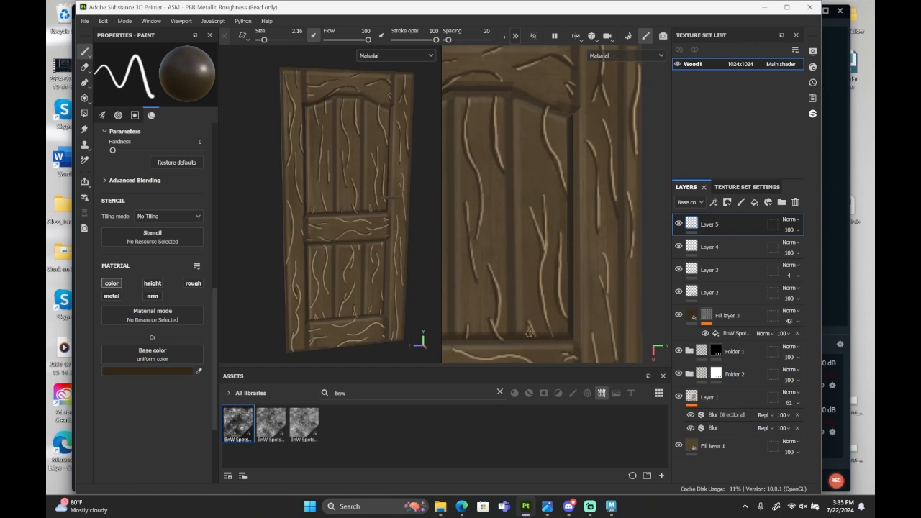
pyautogui.keyDown('alt'); pyautogui.moveTo(541, 332); pyautogui.dragTo(525, 105, button='middle'); pyautogui.keyUp('alt')
# Paint long dark strokes beside the grain highlights down the right stile.
pyautogui.moveTo(619, 170); pyautogui.dragTo(617, 228)
pyautogui.moveTo(527, 208)
pyautogui.mouseDown()
pyautogui.moveTo(531, 253)
pyautogui.moveTo(519, 277)
pyautogui.mouseUp()
pyautogui.moveTo(519, 188); pyautogui.dragTo(524, 233)
pyautogui.keyDown('alt'); pyautogui.moveTo(525, 233); pyautogui.dragTo(549, 152, button='middle'); pyautogui.keyUp('alt')
pyautogui.scroll(-1, 548, 152)
pyautogui.moveTo(606, 106); pyautogui.dragTo(613, 195)
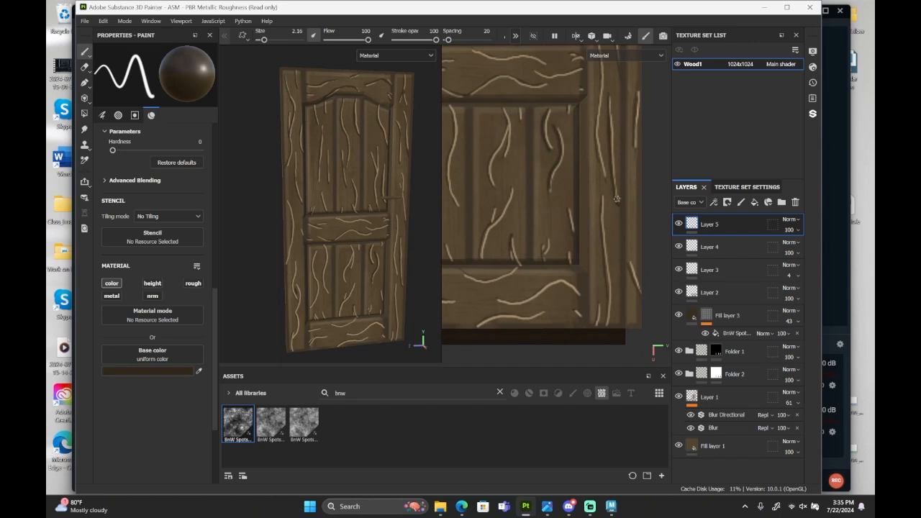
pyautogui.keyDown('alt'); pyautogui.moveTo(609, 196); pyautogui.dragTo(605, 257, button='middle'); pyautogui.keyUp('alt')
pyautogui.moveTo(596, 118); pyautogui.dragTo(602, 248)
pyautogui.keyDown('alt'); pyautogui.moveTo(601, 249); pyautogui.dragTo(600, 363, button='middle'); pyautogui.keyUp('alt')
pyautogui.moveTo(605, 141); pyautogui.dragTo(613, 233)
pyautogui.keyDown('alt'); pyautogui.moveTo(600, 327); pyautogui.dragTo(674, 264, button='middle'); pyautogui.keyUp('alt')
# Undo the last stroke on the middle rail and paint dark horizontal strokes beside its highlights.
pyautogui.moveTo(619, 169); pyautogui.dragTo(546, 158)
pyautogui.hotkey('ctrl', 'z')
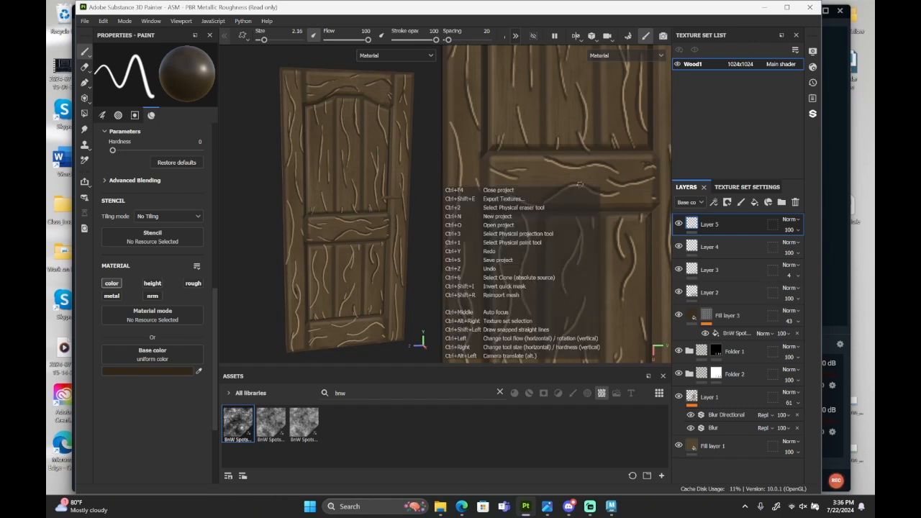
pyautogui.moveTo(618, 193); pyautogui.dragTo(598, 192)
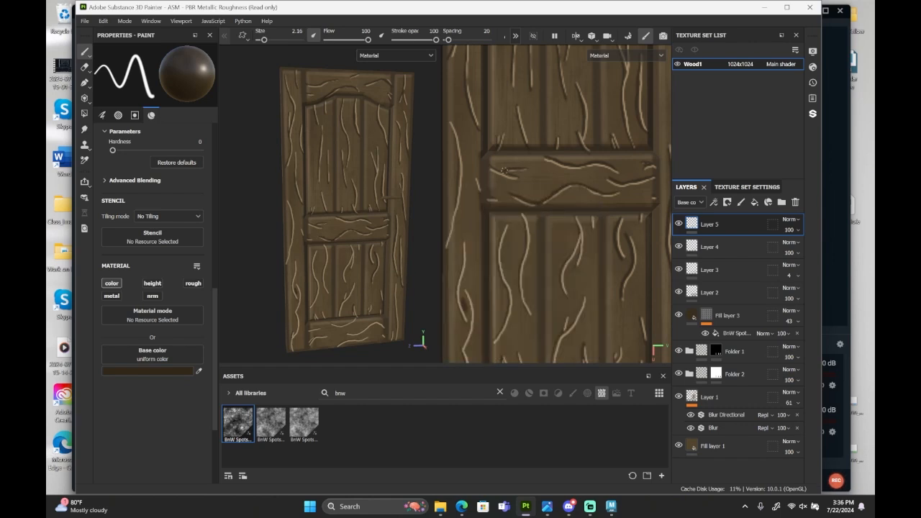
pyautogui.keyDown('alt'); pyautogui.moveTo(497, 148); pyautogui.dragTo(540, 140, button='middle'); pyautogui.keyUp('alt')
# Paint dark strokes beside the highlights down the left stile, filling the knot in its lower part.
pyautogui.moveTo(491, 111)
pyautogui.mouseDown()
pyautogui.moveTo(502, 162)
pyautogui.moveTo(493, 225)
pyautogui.mouseUp()
pyautogui.moveTo(472, 141); pyautogui.dragTo(483, 225)
pyautogui.scroll(-2, 521, 192)
pyautogui.keyDown('alt'); pyautogui.moveTo(521, 192); pyautogui.dragTo(515, 128, button='middle'); pyautogui.keyUp('alt')
pyautogui.scroll(4, 494, 269)
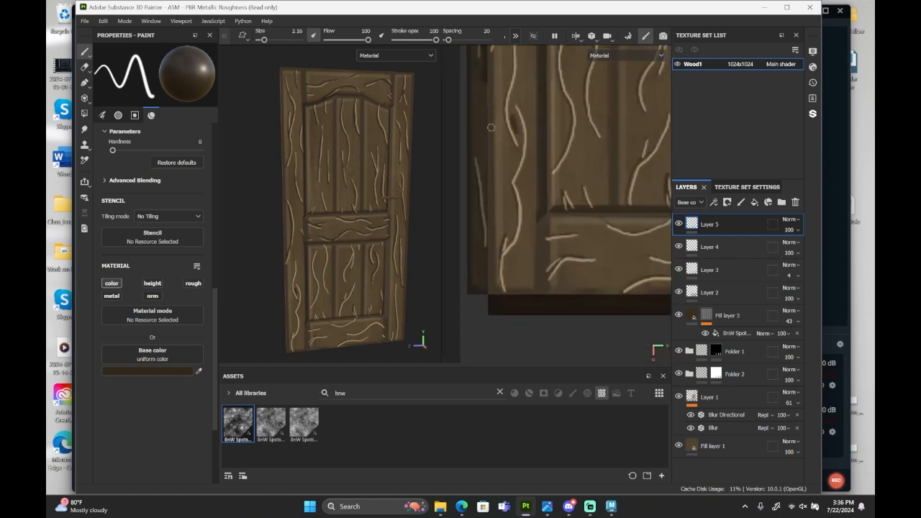
pyautogui.moveTo(480, 157); pyautogui.dragTo(503, 288)
pyautogui.moveTo(515, 182); pyautogui.dragTo(508, 243)
pyautogui.moveTo(515, 107); pyautogui.dragTo(514, 175)
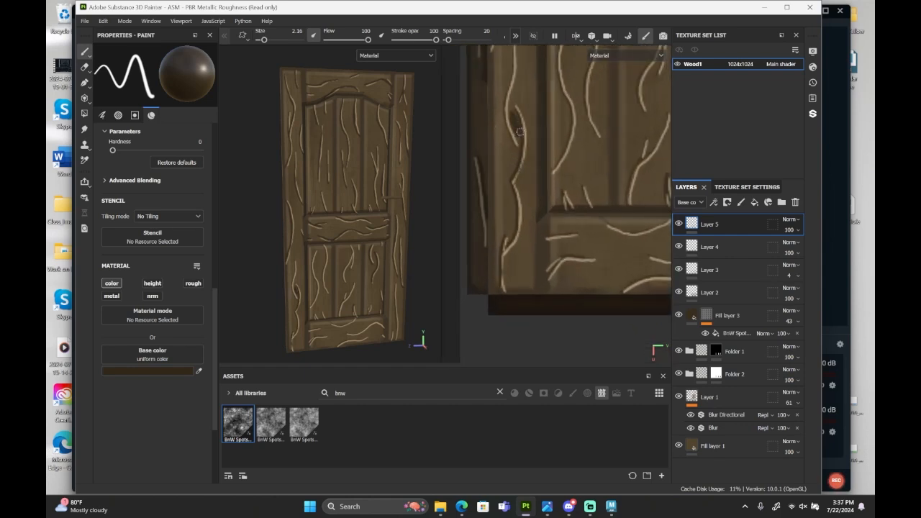
pyautogui.keyDown('alt'); pyautogui.moveTo(519, 132); pyautogui.dragTo(524, 257, button='middle'); pyautogui.keyUp('alt')
pyautogui.moveTo(515, 175); pyautogui.dragTo(516, 269)
# Paint dark strokes beside the grain highlights across the three lower panels.
pyautogui.moveTo(571, 151)
pyautogui.mouseDown()
pyautogui.moveTo(572, 228)
pyautogui.moveTo(559, 291)
pyautogui.moveTo(595, 332)
pyautogui.mouseUp()
pyautogui.moveTo(594, 134); pyautogui.dragTo(594, 256)
pyautogui.scroll(-2, 617, 231)
pyautogui.keyDown('alt'); pyautogui.moveTo(617, 231); pyautogui.dragTo(497, 206, button='middle'); pyautogui.keyUp('alt')
pyautogui.scroll(2, 498, 205)
pyautogui.moveTo(538, 127); pyautogui.dragTo(525, 216)
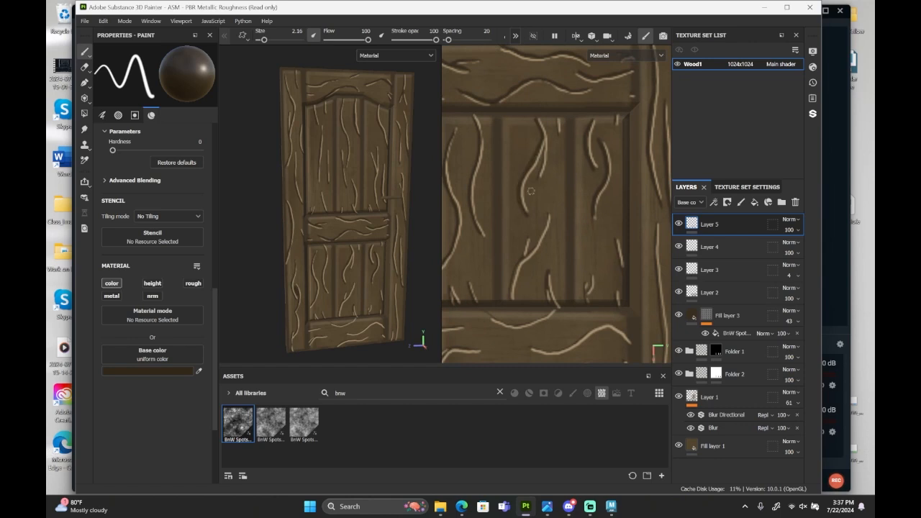
pyautogui.moveTo(544, 149); pyautogui.dragTo(541, 178)
pyautogui.moveTo(556, 118); pyautogui.dragTo(558, 133)
pyautogui.keyDown('alt'); pyautogui.moveTo(601, 359); pyautogui.dragTo(524, 300, button='middle'); pyautogui.keyUp('alt')
pyautogui.moveTo(615, 237); pyautogui.dragTo(629, 269)
# Paint dark strokes beside the highlights along the bottom rail.
pyautogui.moveTo(579, 148)
pyautogui.mouseDown()
pyautogui.moveTo(584, 311)
pyautogui.moveTo(553, 296)
pyautogui.mouseUp()
pyautogui.moveTo(566, 281)
pyautogui.keyDown('alt'); pyautogui.mouseDown(button='middle')
pyautogui.moveTo(649, 275)
pyautogui.moveTo(635, 274)
pyautogui.mouseUp(button='middle'); pyautogui.keyUp('alt')
pyautogui.moveTo(623, 260)
pyautogui.mouseDown()
pyautogui.moveTo(611, 248)
pyautogui.moveTo(523, 273)
pyautogui.moveTo(492, 300)
pyautogui.mouseUp()
pyautogui.keyDown('alt'); pyautogui.moveTo(515, 309); pyautogui.dragTo(602, 314, button='middle'); pyautogui.keyUp('alt')
pyautogui.moveTo(624, 238); pyautogui.dragTo(510, 254)
pyautogui.moveTo(554, 276); pyautogui.dragTo(521, 277)
# Lower the opacity of Layer 5 to 24 and of Layer 4 to 62.
pyautogui.scroll(-6, 519, 280)
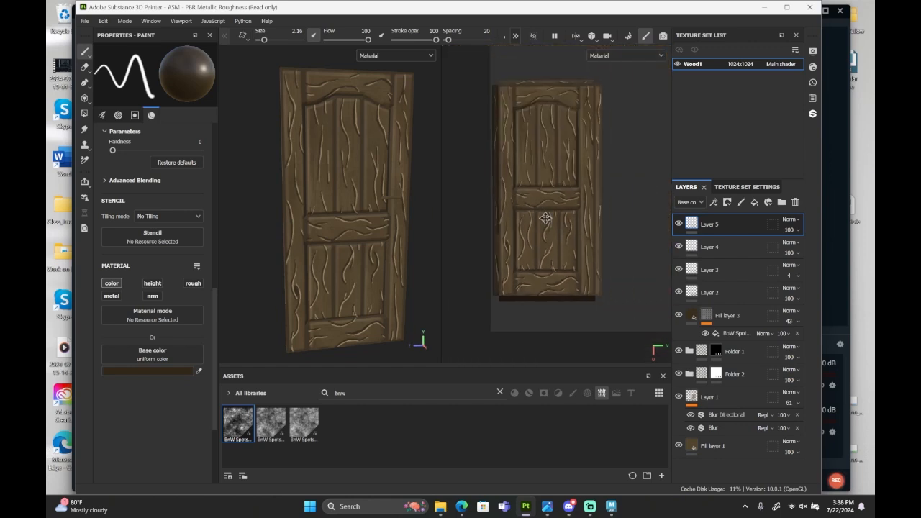
pyautogui.scroll(2, 510, 243)
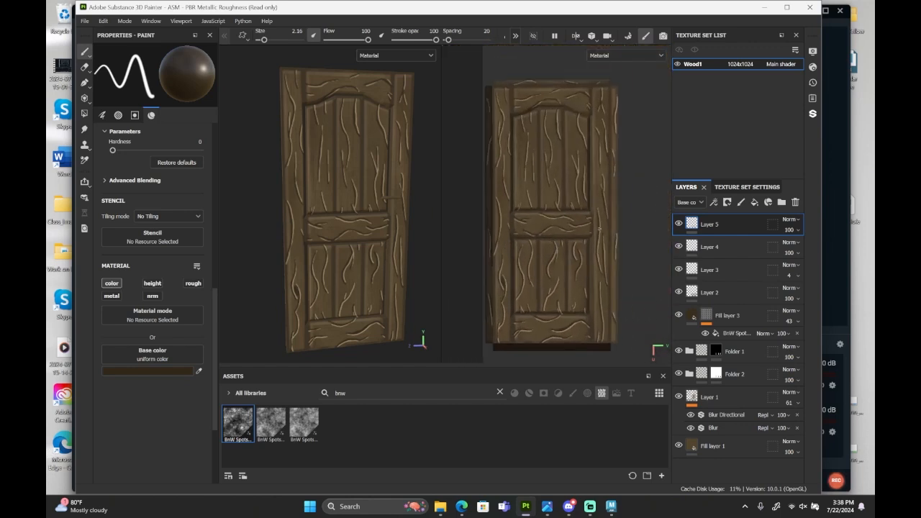
pyautogui.keyDown('alt'); pyautogui.moveTo(599, 228); pyautogui.dragTo(599, 231, button='middle'); pyautogui.keyUp('alt')
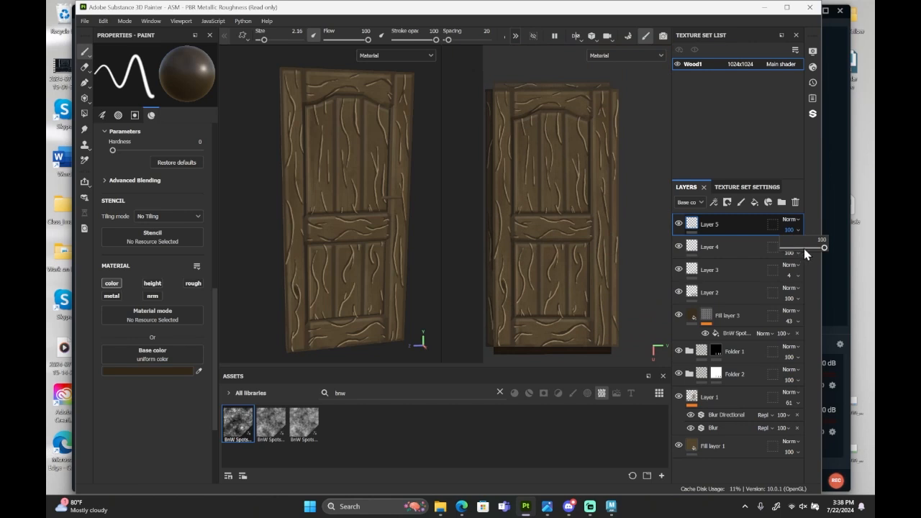
pyautogui.moveTo(804, 250); pyautogui.dragTo(797, 249)
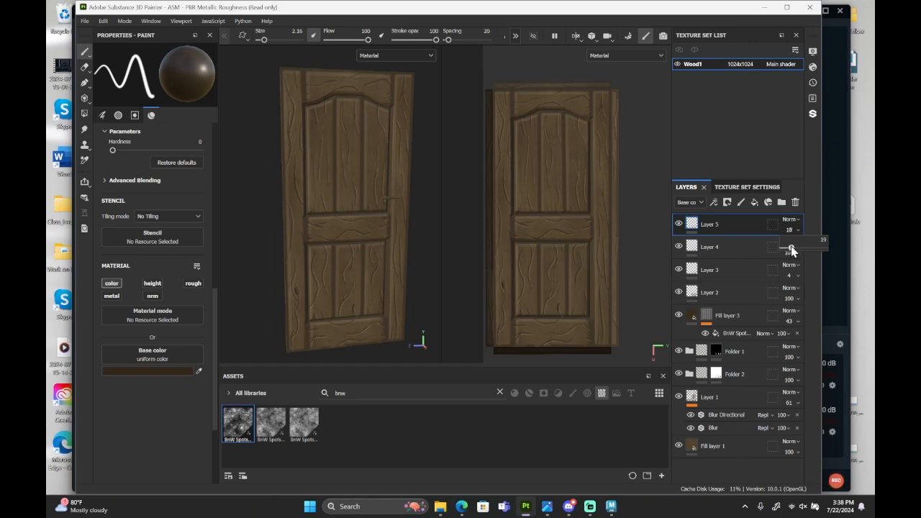
pyautogui.moveTo(791, 250); pyautogui.dragTo(810, 275)
pyautogui.click(684, 247)
pyautogui.click(789, 253)
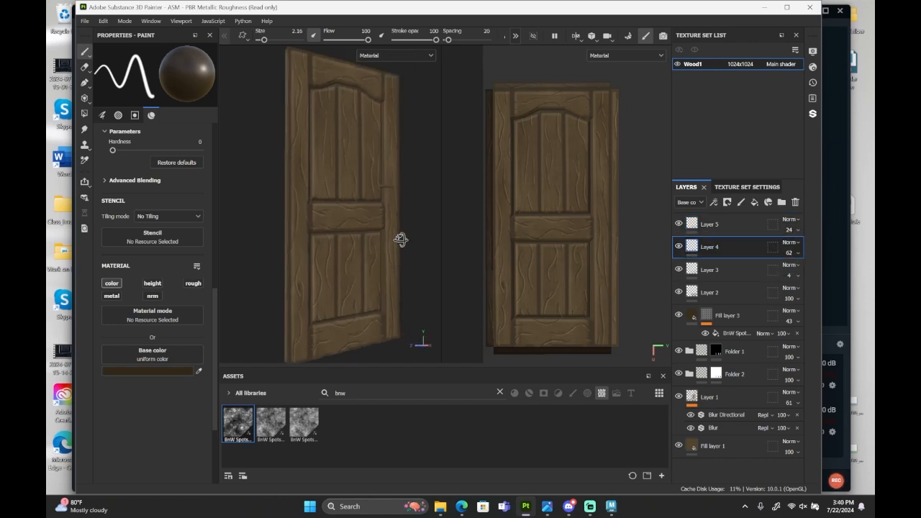
pyautogui.keyDown('alt'); pyautogui.moveTo(400, 239); pyautogui.dragTo(372, 257); pyautogui.keyUp('alt')
# Add a new paint layer above Layer 5 and set the paint's base colour to a very dark grey-brown.
pyautogui.click(734, 221)
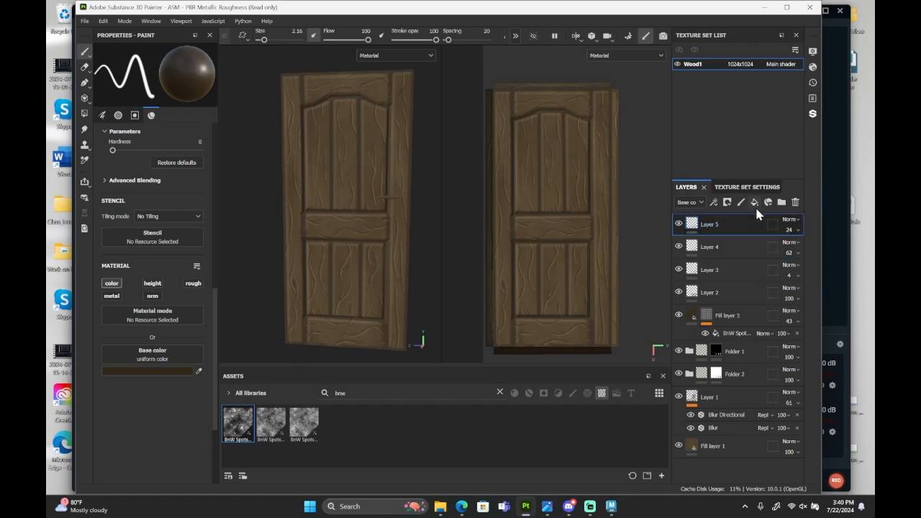
pyautogui.click(742, 204)
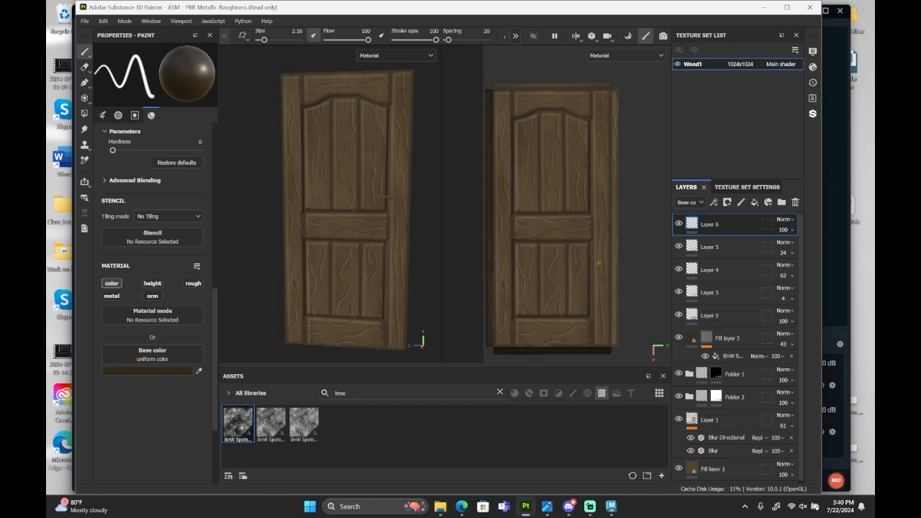
pyautogui.scroll(2, 599, 263)
pyautogui.scroll(-1, 599, 263)
pyautogui.keyDown('alt'); pyautogui.moveTo(599, 263); pyautogui.dragTo(586, 241, button='middle'); pyautogui.keyUp('alt')
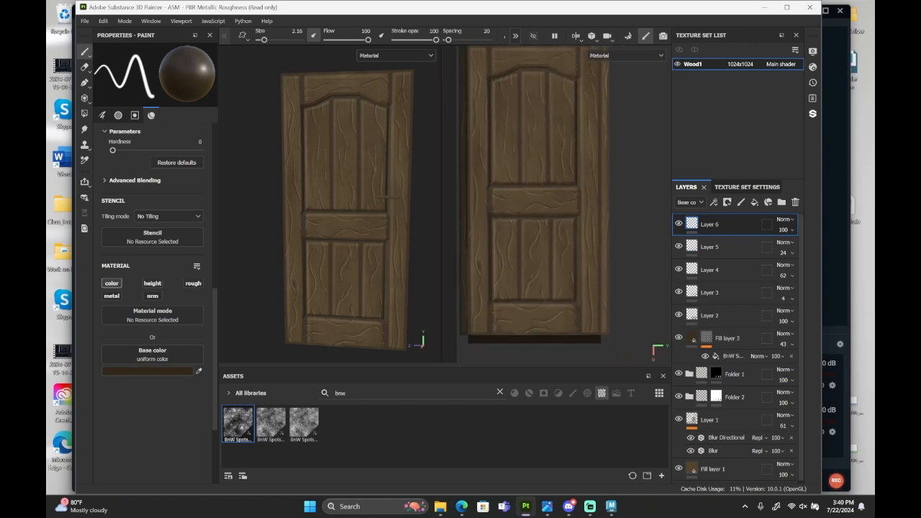
pyautogui.click(144, 370)
pyautogui.moveTo(316, 368); pyautogui.dragTo(305, 379)
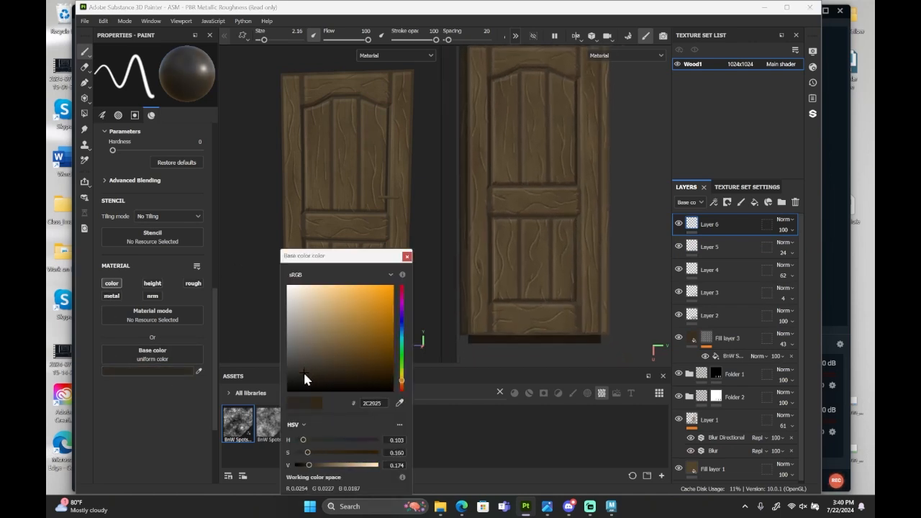
pyautogui.click(406, 257)
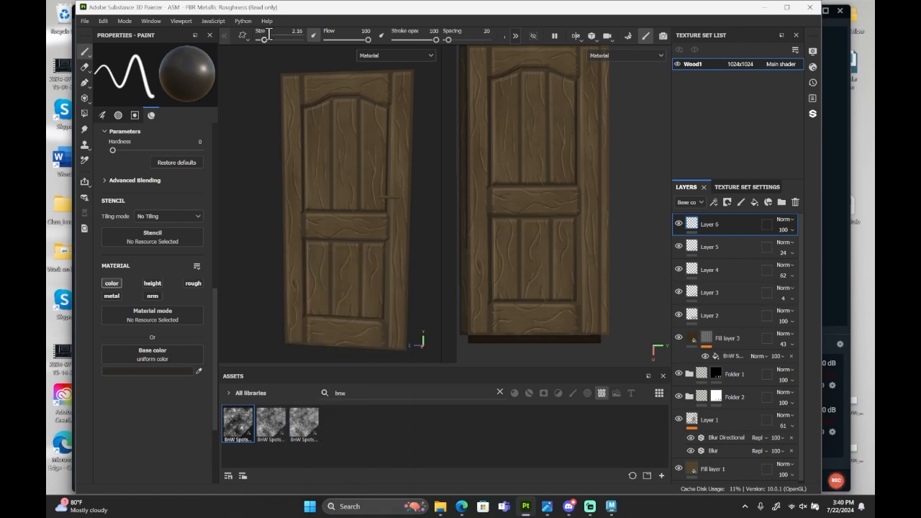
# Enlarge the brush to 16.98, try a soft shadow stroke across the middle rail's left end, and undo it.
pyautogui.moveTo(269, 34); pyautogui.dragTo(275, 38)
pyautogui.moveTo(494, 205); pyautogui.dragTo(491, 241)
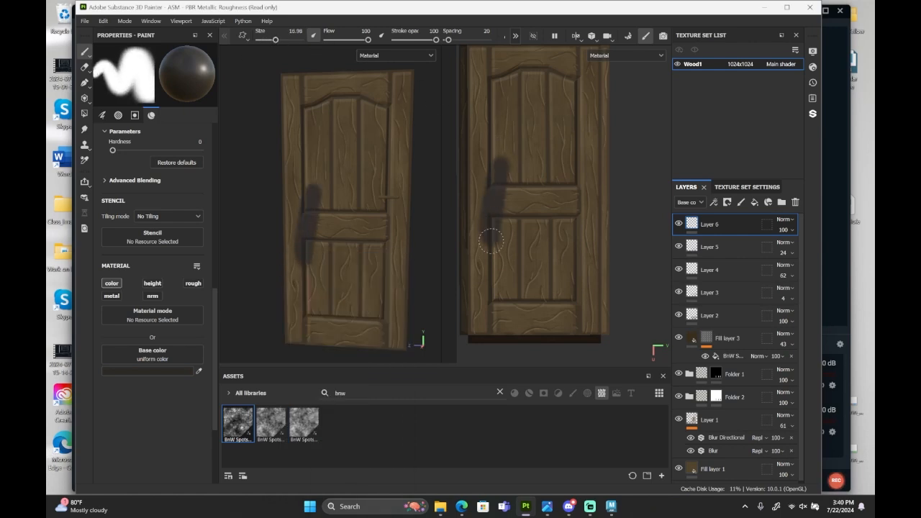
pyautogui.hotkey('ctrl', 'z')
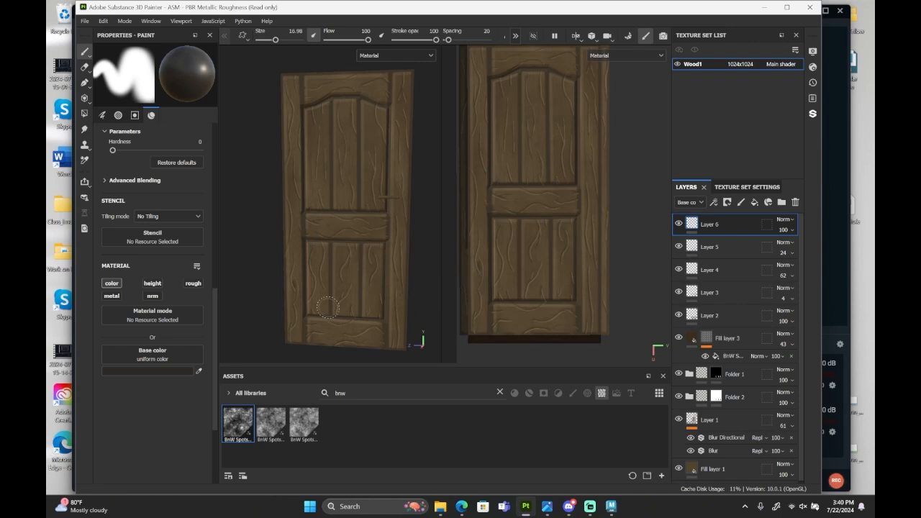
# Set the paint's base colour to 23211D, try another shadow stroke at the middle rail's left end, and undo it.
pyautogui.click(175, 371)
pyautogui.click(305, 376)
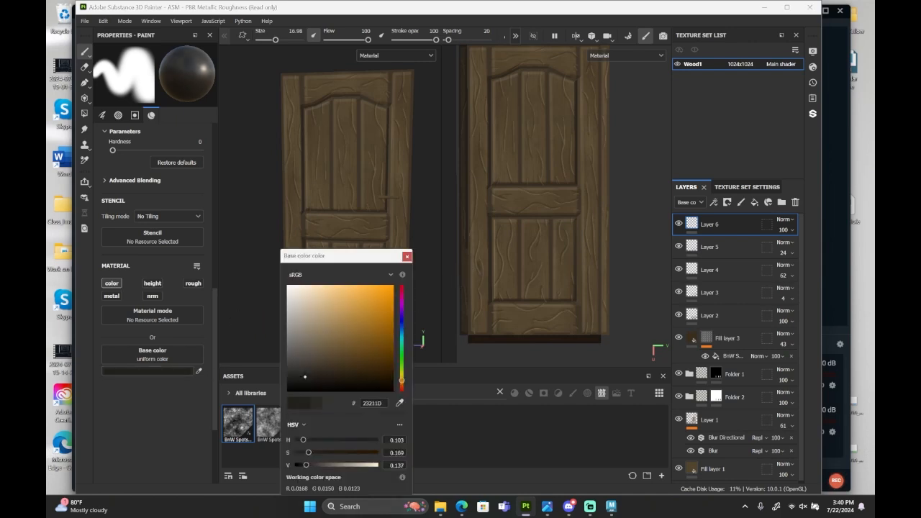
pyautogui.click(406, 256)
pyautogui.moveTo(498, 155); pyautogui.dragTo(492, 216)
pyautogui.hotkey('ctrl', 'z')
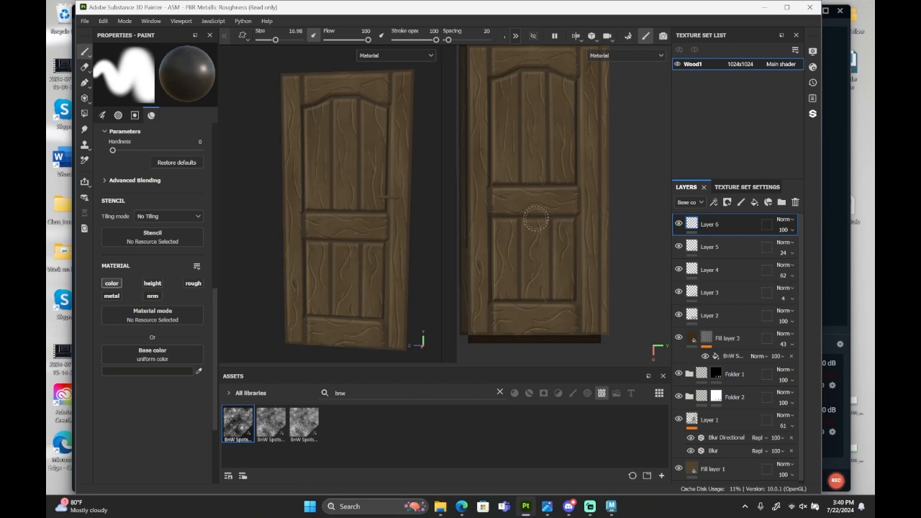
# Reduce the brush size to 1.83 for fine work at the door's upper right corner.
pyautogui.scroll(3, 538, 217)
pyautogui.keyDown('alt'); pyautogui.moveTo(586, 165); pyautogui.dragTo(566, 325, button='middle'); pyautogui.keyUp('alt')
pyautogui.scroll(2, 610, 159)
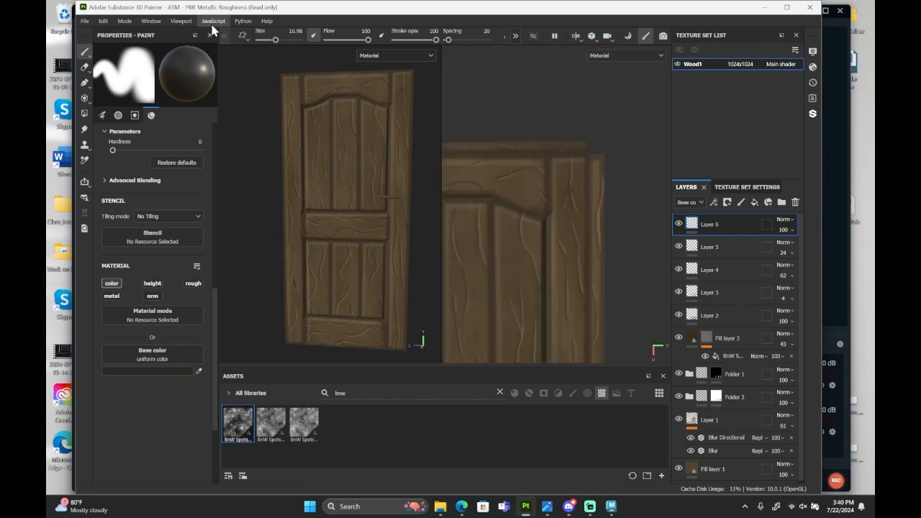
pyautogui.click(269, 40)
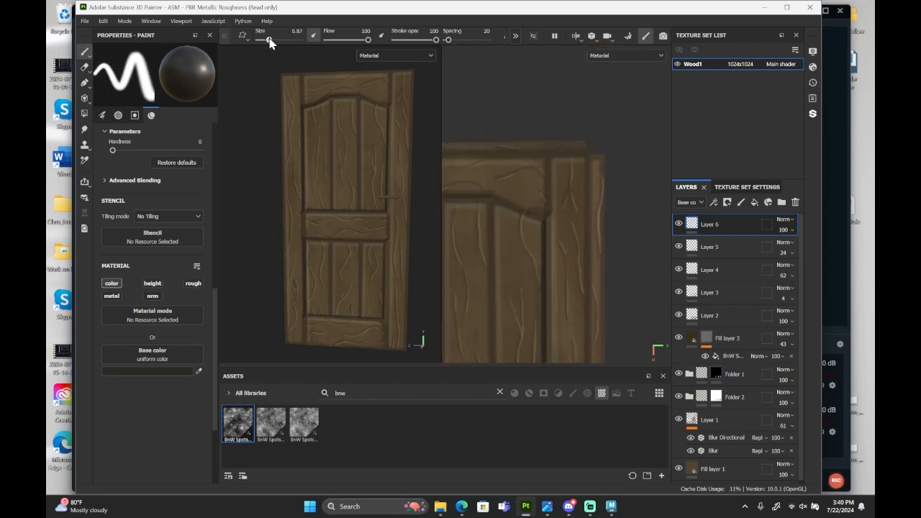
pyautogui.scroll(2, 591, 180)
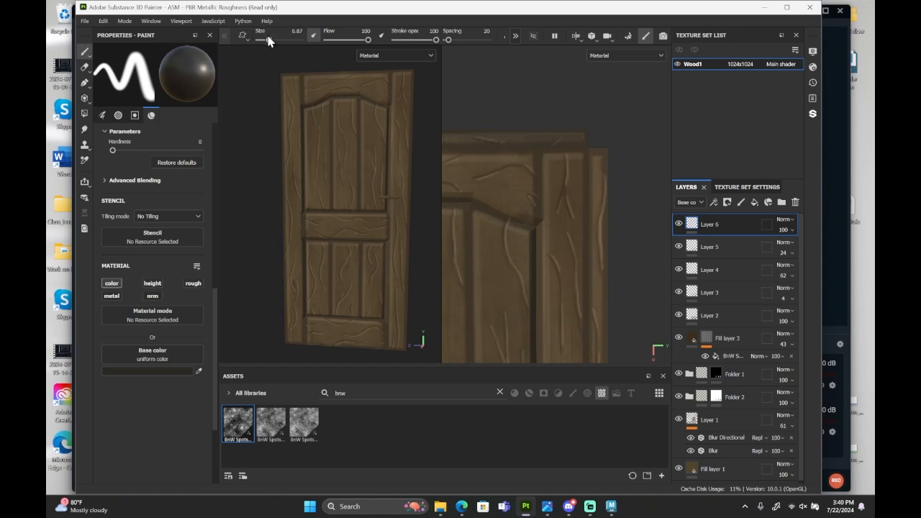
pyautogui.moveTo(267, 40); pyautogui.dragTo(264, 41)
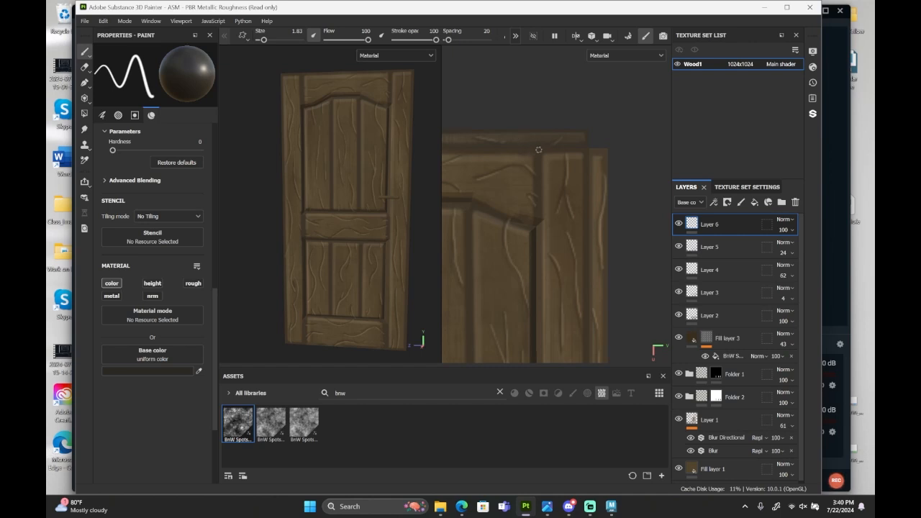
# Try a straight shadow line down the seam between the door's rails and the right stile.
pyautogui.scroll(-4, 538, 150)
pyautogui.keyDown('alt'); pyautogui.moveTo(529, 314); pyautogui.dragTo(535, 230, button='middle'); pyautogui.keyUp('alt')
pyautogui.keyDown('alt'); pyautogui.moveTo(555, 353); pyautogui.dragTo(565, 269, button='middle'); pyautogui.keyUp('alt')
pyautogui.scroll(2, 556, 328)
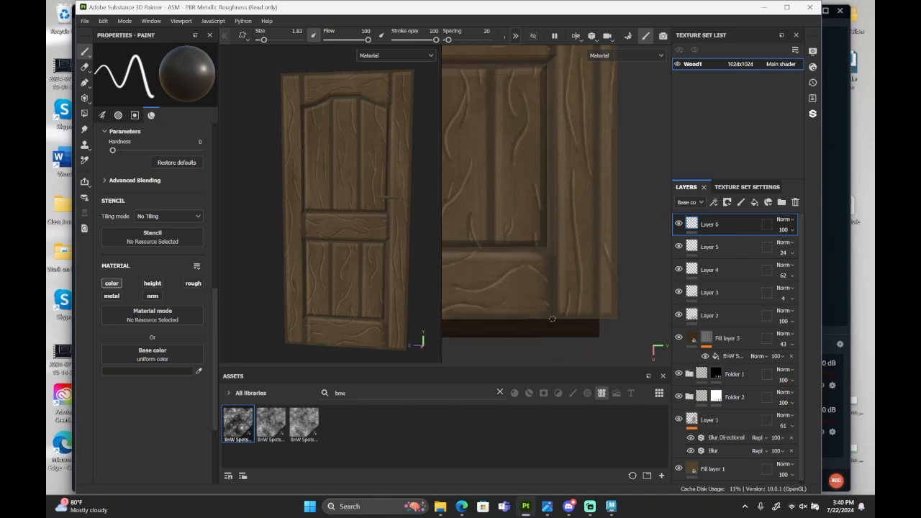
pyautogui.keyDown('alt'); pyautogui.moveTo(400, 243); pyautogui.dragTo(364, 244); pyautogui.keyUp('alt')
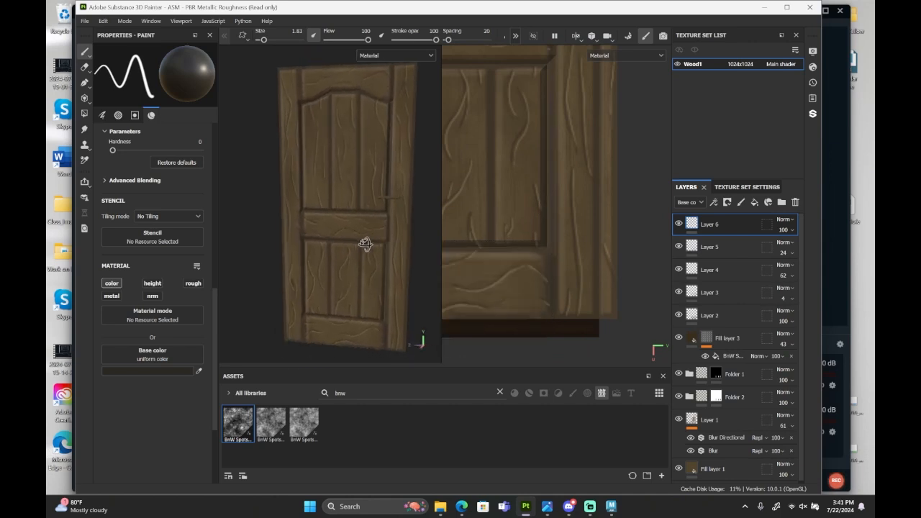
# Sample the door's brown, darken the base colour to 22190B, then try a shadow stroke on the right stile and undo it.
pyautogui.click(184, 371)
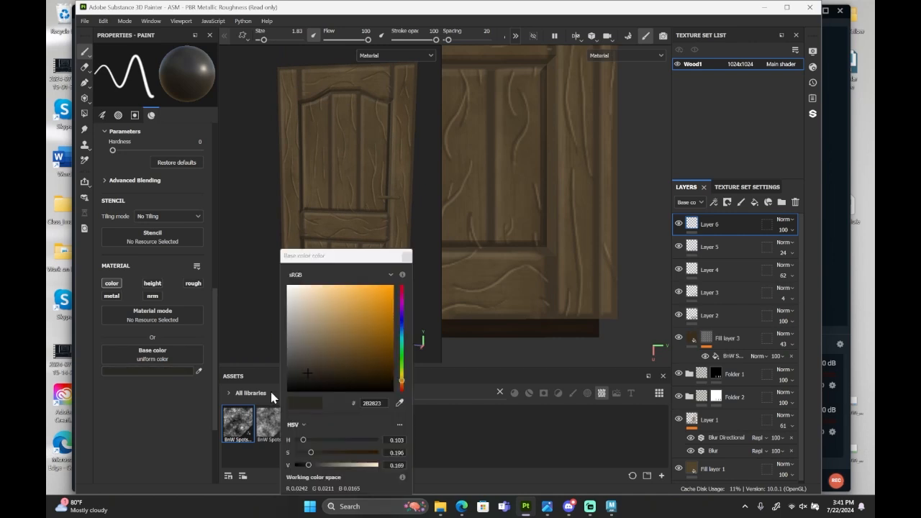
pyautogui.moveTo(328, 374); pyautogui.dragTo(343, 373)
pyautogui.click(399, 404)
pyautogui.click(526, 217)
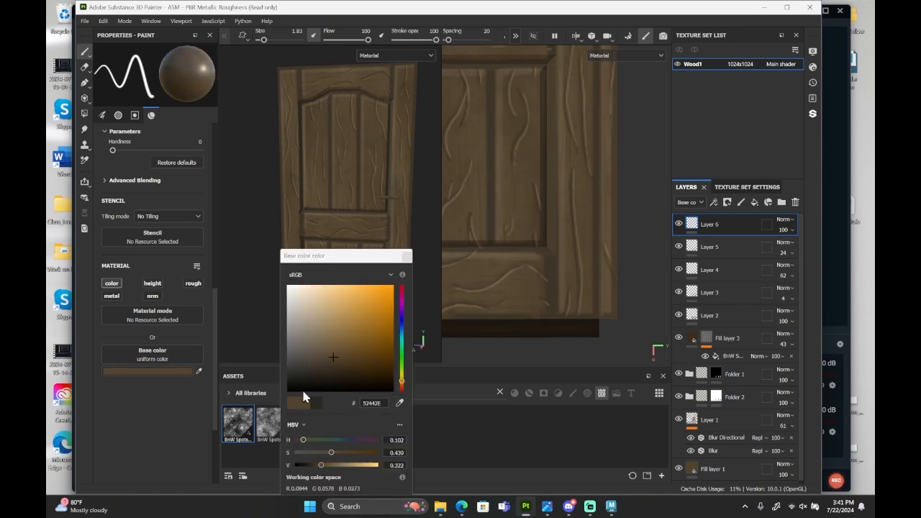
pyautogui.click(356, 376)
pyautogui.moveTo(356, 376); pyautogui.dragTo(357, 377)
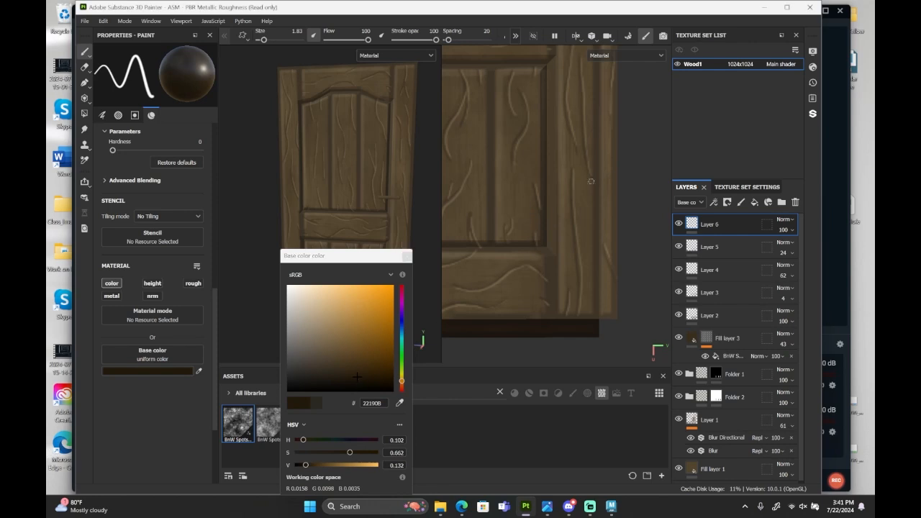
pyautogui.moveTo(574, 189)
pyautogui.mouseDown()
pyautogui.moveTo(609, 170)
pyautogui.moveTo(463, 152)
pyautogui.moveTo(547, 177)
pyautogui.moveTo(467, 244)
pyautogui.moveTo(575, 260)
pyautogui.mouseUp()
pyautogui.hotkey('ctrl', 'z')
# Set the paint's base colour to 1E160A, try another shadow stroke, and undo it.
pyautogui.click(358, 378)
pyautogui.moveTo(490, 55)
pyautogui.mouseDown()
pyautogui.moveTo(468, 155)
pyautogui.moveTo(576, 249)
pyautogui.mouseUp()
pyautogui.hotkey('ctrl', 'z')
# Paint a straight dark shadow line along the full seam between the rails and the right stile.
pyautogui.scroll(-4, 507, 194)
pyautogui.keyDown('alt'); pyautogui.moveTo(514, 115); pyautogui.dragTo(524, 244, button='middle'); pyautogui.keyUp('alt')
pyautogui.scroll(5, 533, 110)
pyautogui.scroll(-4, 533, 110)
pyautogui.keyDown('alt'); pyautogui.moveTo(533, 317); pyautogui.dragTo(536, 79, button='middle'); pyautogui.keyUp('alt')
pyautogui.moveTo(347, 256); pyautogui.dragTo(228, 215)
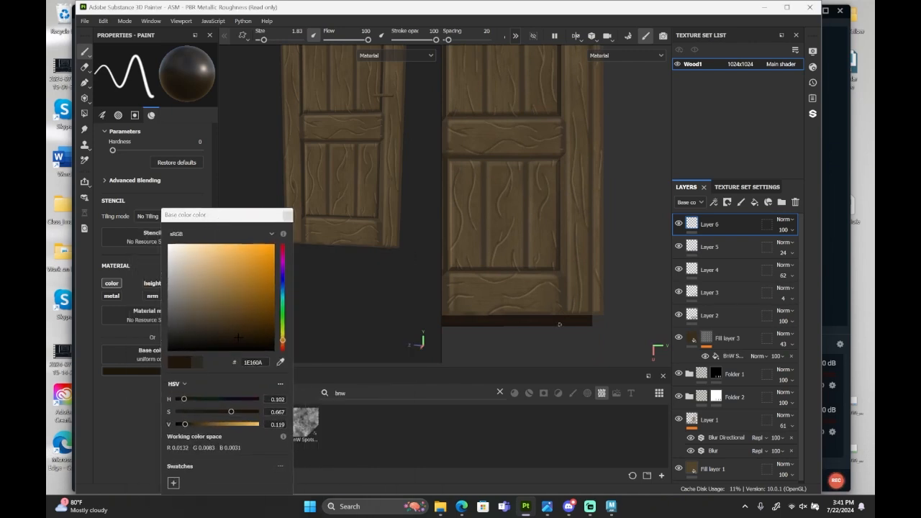
pyautogui.scroll(3, 561, 315)
pyautogui.scroll(-3, 561, 315)
pyautogui.keyDown('alt'); pyautogui.moveTo(532, 86); pyautogui.dragTo(524, 316, button='middle'); pyautogui.keyUp('alt')
pyautogui.keyDown('alt'); pyautogui.moveTo(430, 182); pyautogui.dragTo(425, 266, button='middle'); pyautogui.keyUp('alt')
pyautogui.keyDown('alt'); pyautogui.moveTo(401, 171); pyautogui.dragTo(414, 170); pyautogui.keyUp('alt')
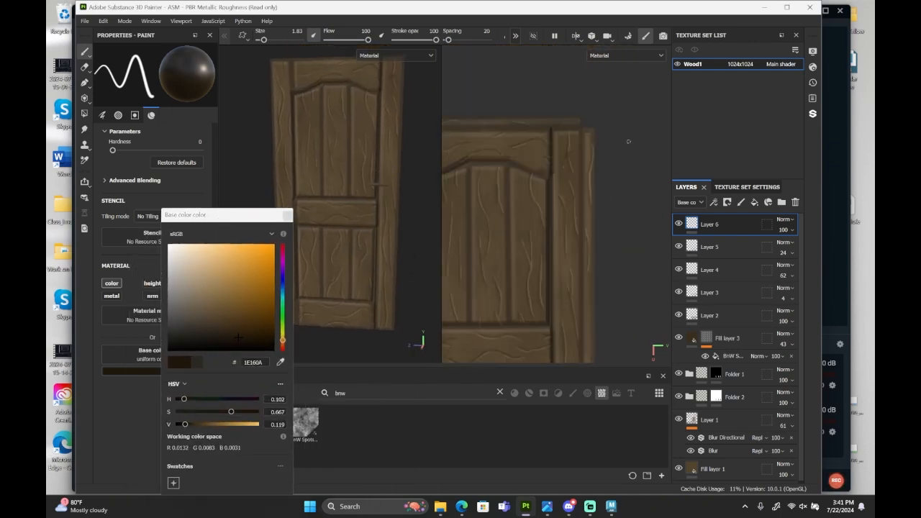
# Paint straight dark shadow lines down the plank seams of the arched upper panel.
pyautogui.scroll(-4, 627, 142)
pyautogui.keyDown('alt'); pyautogui.moveTo(625, 172); pyautogui.dragTo(623, 98, button='middle'); pyautogui.keyUp('alt')
pyautogui.scroll(5, 575, 311)
pyautogui.scroll(-4, 559, 302)
pyautogui.keyDown('alt'); pyautogui.moveTo(547, 144); pyautogui.dragTo(539, 237, button='middle'); pyautogui.keyUp('alt')
pyautogui.scroll(4, 532, 119)
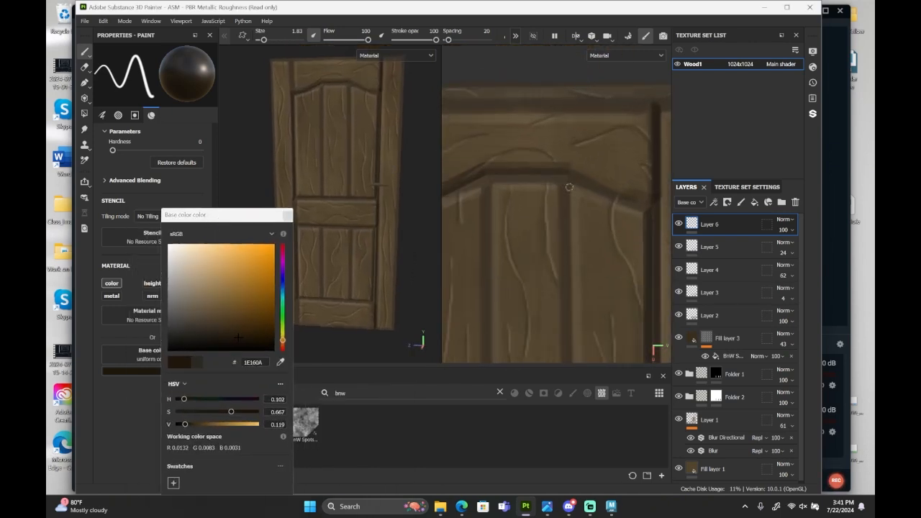
pyautogui.keyDown('alt'); pyautogui.moveTo(567, 190); pyautogui.dragTo(569, 84, button='middle'); pyautogui.keyUp('alt')
pyautogui.keyDown('shift'); pyautogui.click(504, 358); pyautogui.keyUp('shift')
pyautogui.keyDown('alt'); pyautogui.moveTo(563, 356); pyautogui.dragTo(567, 257, button='middle'); pyautogui.keyUp('alt')
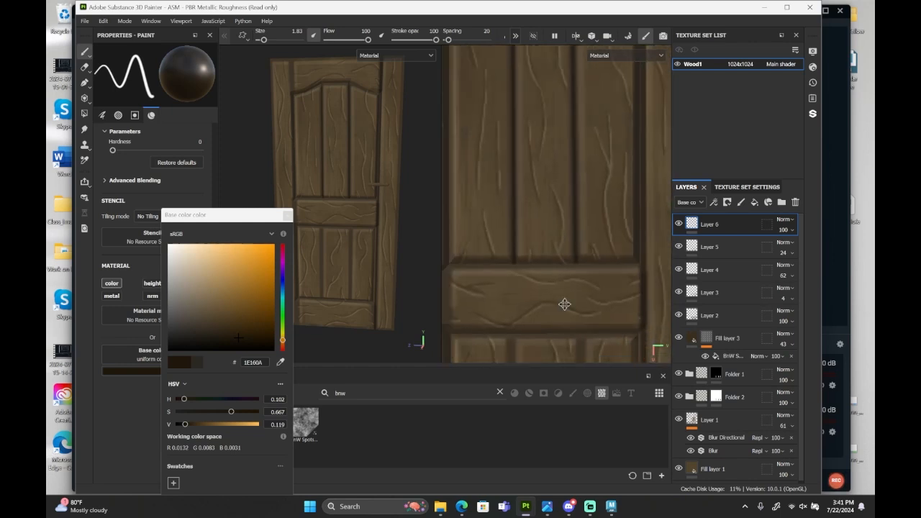
# Paint straight dark shadow lines down the plank seams of the lower panel.
pyautogui.keyDown('alt'); pyautogui.moveTo(566, 304); pyautogui.dragTo(549, 121, button='middle'); pyautogui.keyUp('alt')
pyautogui.click(561, 142)
pyautogui.keyDown('shift'); pyautogui.click(560, 323); pyautogui.keyUp('shift')
pyautogui.keyDown('alt'); pyautogui.moveTo(558, 288); pyautogui.dragTo(584, 273, button='middle'); pyautogui.keyUp('alt')
pyautogui.scroll(-4, 516, 306)
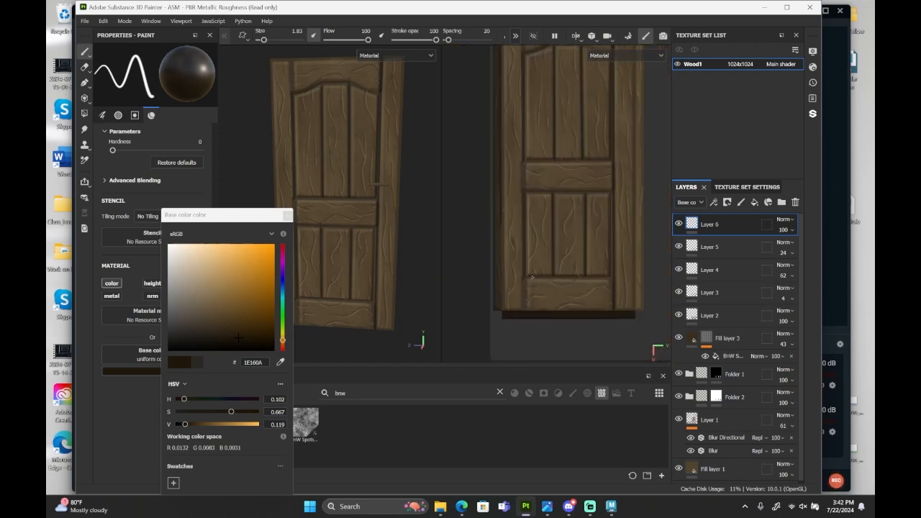
# Paint dark shadow lines along the seam between the rails and the left stile.
pyautogui.keyDown('alt'); pyautogui.moveTo(536, 136); pyautogui.dragTo(539, 219, button='middle'); pyautogui.keyUp('alt')
pyautogui.scroll(2, 547, 195)
pyautogui.keyDown('alt'); pyautogui.moveTo(543, 320); pyautogui.dragTo(540, 93, button='middle'); pyautogui.keyUp('alt')
pyautogui.scroll(4, 537, 264)
pyautogui.scroll(-4, 537, 264)
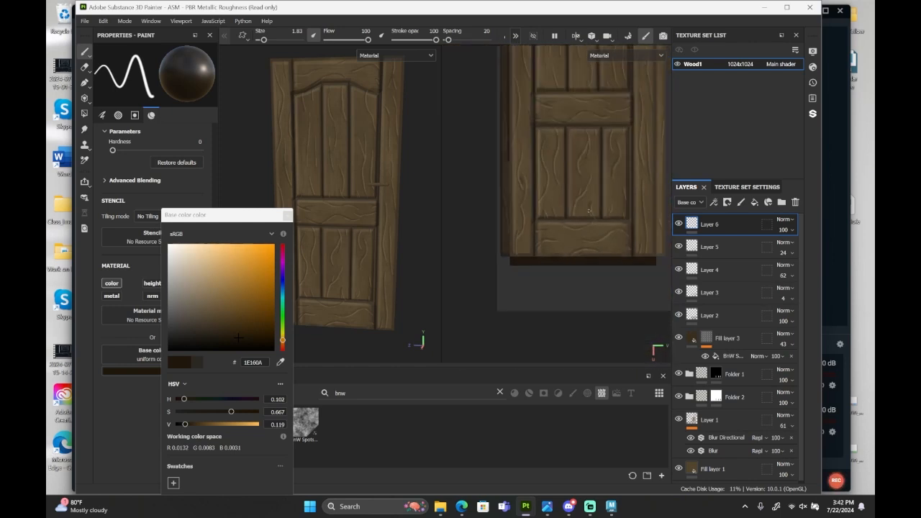
pyautogui.scroll(2, 547, 205)
pyautogui.keyDown('alt'); pyautogui.moveTo(541, 144); pyautogui.dragTo(498, 197, button='middle'); pyautogui.keyUp('alt')
# Paint dark shadow segments along the arched lower edge of the top rail.
pyautogui.keyDown('alt'); pyautogui.moveTo(656, 163); pyautogui.dragTo(581, 339, button='middle'); pyautogui.keyUp('alt')
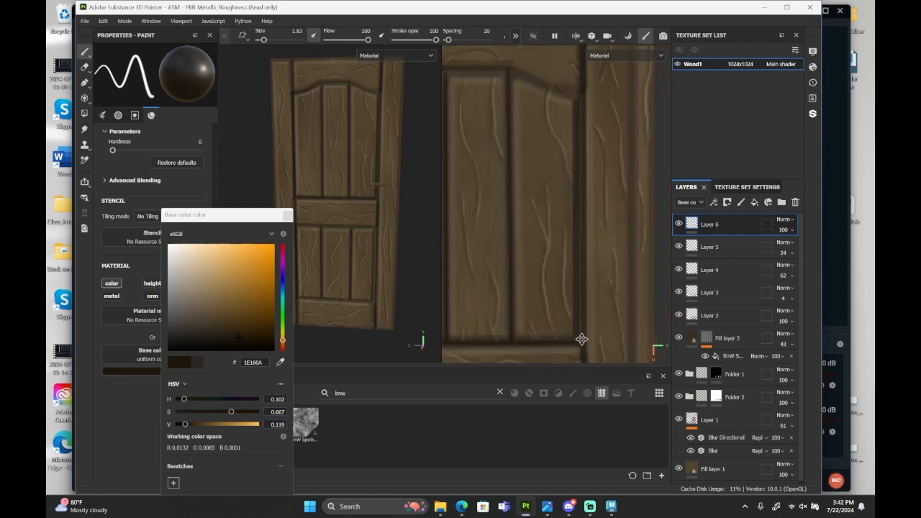
pyautogui.keyDown('alt'); pyautogui.moveTo(530, 128); pyautogui.dragTo(584, 117, button='middle'); pyautogui.keyUp('alt')
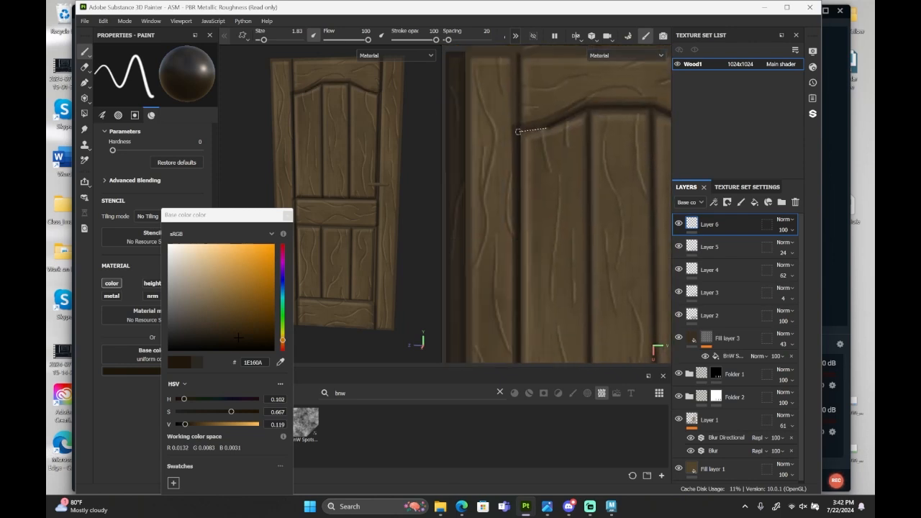
pyautogui.scroll(-3, 576, 122)
pyautogui.keyDown('alt'); pyautogui.moveTo(547, 281); pyautogui.dragTo(530, 147, button='middle'); pyautogui.keyUp('alt')
pyautogui.keyDown('alt'); pyautogui.moveTo(543, 226); pyautogui.dragTo(481, 192, button='middle'); pyautogui.keyUp('alt')
pyautogui.scroll(2, 482, 191)
# Paint dark shadow lines along the middle rail's edges and around the lower panel's border.
pyautogui.keyDown('alt'); pyautogui.moveTo(461, 346); pyautogui.dragTo(514, 238, button='middle'); pyautogui.keyUp('alt')
pyautogui.scroll(3, 514, 241)
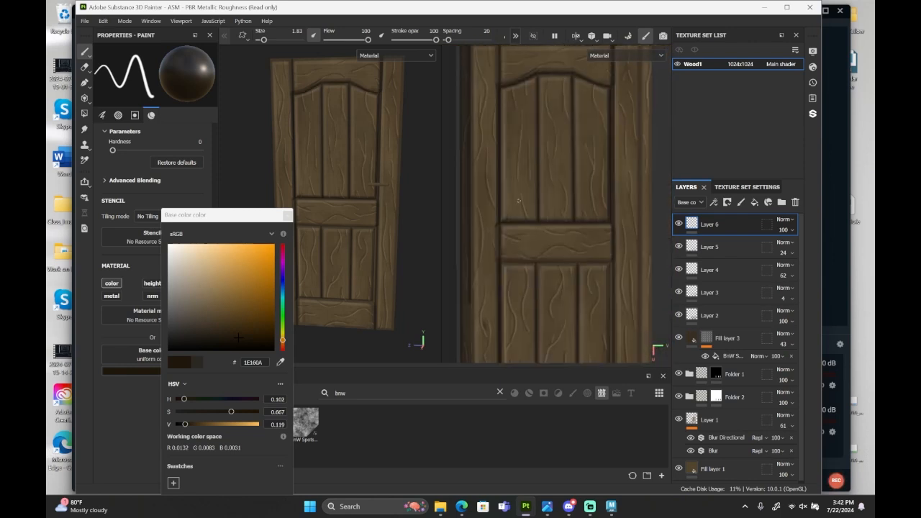
pyautogui.click(461, 180)
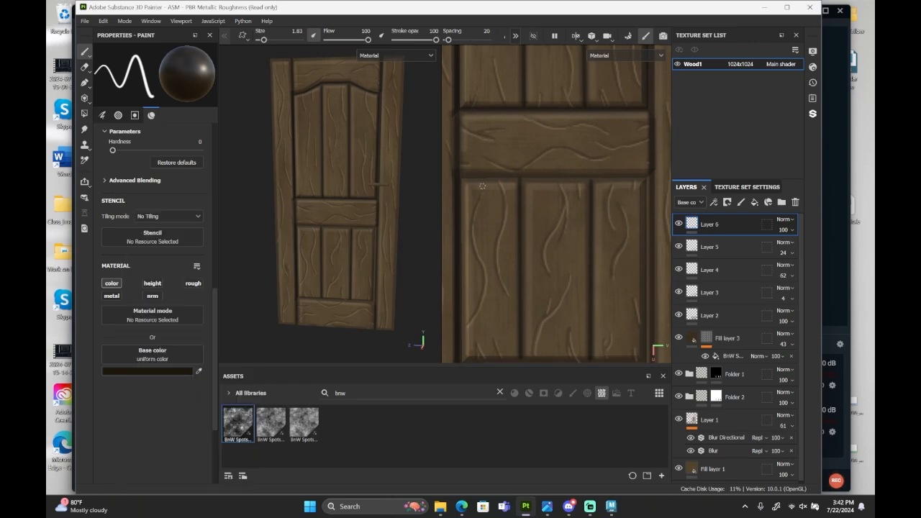
pyautogui.keyDown('alt'); pyautogui.moveTo(638, 281); pyautogui.dragTo(563, 257, button='middle'); pyautogui.keyUp('alt')
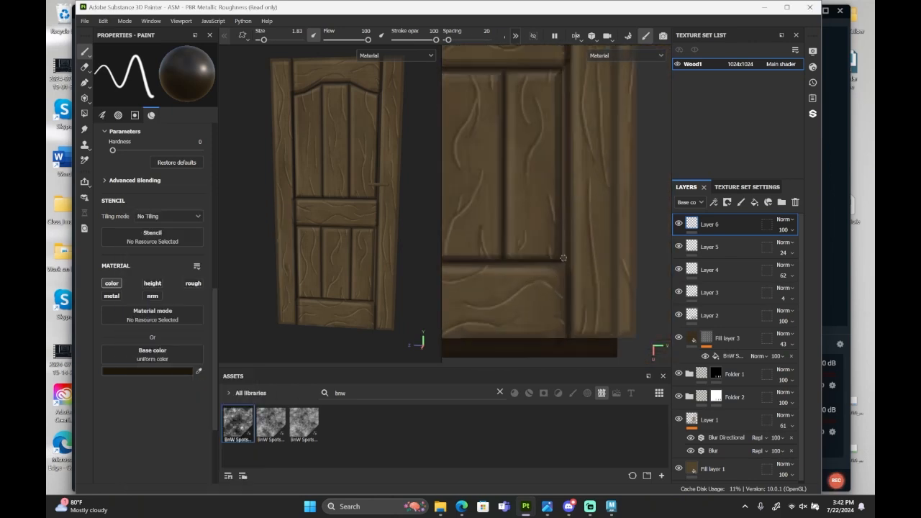
pyautogui.keyDown('shift'); pyautogui.click(570, 132); pyautogui.keyUp('shift')
pyautogui.keyDown('alt'); pyautogui.moveTo(496, 135); pyautogui.dragTo(565, 270, button='middle'); pyautogui.keyUp('alt')
pyautogui.scroll(-2, 583, 171)
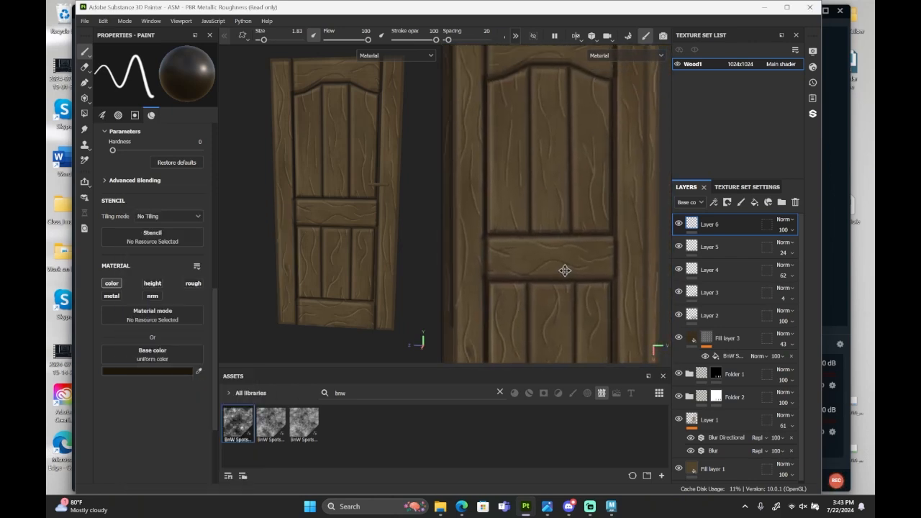
# Paint straight shadow lines along the top and right outer edges of the door's front face.
pyautogui.scroll(3, 571, 153)
pyautogui.click(501, 122)
pyautogui.keyDown('alt'); pyautogui.moveTo(641, 137); pyautogui.dragTo(504, 148, button='middle'); pyautogui.keyUp('alt')
pyautogui.keyDown('shift'); pyautogui.click(593, 144); pyautogui.keyUp('shift')
pyautogui.scroll(-3, 586, 159)
pyautogui.keyDown('alt'); pyautogui.moveTo(576, 324); pyautogui.dragTo(565, 206, button='middle'); pyautogui.keyUp('alt')
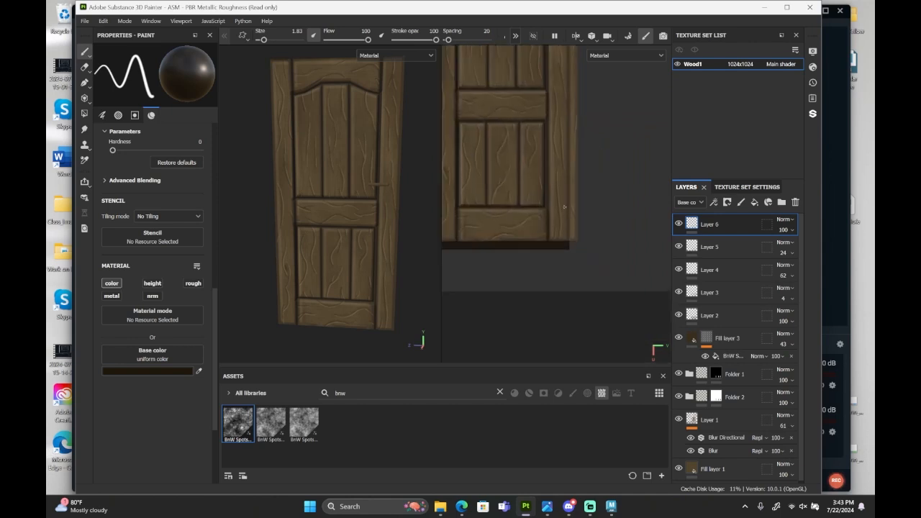
pyautogui.scroll(1, 566, 216)
pyautogui.keyDown('shift'); pyautogui.click(575, 246); pyautogui.keyUp('shift')
# Paint straight shadow lines along the bottom and left outer edges of the door's front face.
pyautogui.keyDown('alt'); pyautogui.moveTo(468, 241); pyautogui.dragTo(648, 245, button='middle'); pyautogui.keyUp('alt')
pyautogui.keyDown('shift'); pyautogui.click(533, 249); pyautogui.keyUp('shift')
pyautogui.scroll(-2, 533, 238)
pyautogui.keyDown('alt'); pyautogui.moveTo(529, 115); pyautogui.dragTo(521, 288, button='middle'); pyautogui.keyUp('alt')
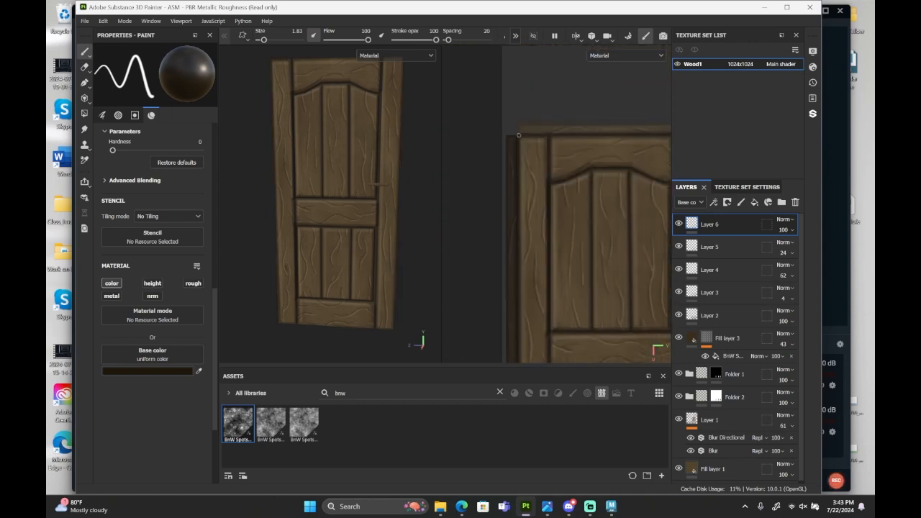
pyautogui.scroll(2, 513, 170)
pyautogui.keyDown('shift'); pyautogui.click(514, 170); pyautogui.keyUp('shift')
# Outline the narrow strip above the door's front face with straight dark shadow lines.
pyautogui.scroll(1, 514, 171)
pyautogui.keyDown('shift'); pyautogui.click(510, 146); pyautogui.keyUp('shift')
pyautogui.scroll(-1, 511, 162)
pyautogui.keyDown('alt'); pyautogui.moveTo(652, 169); pyautogui.dragTo(459, 194, button='middle'); pyautogui.keyUp('alt')
pyautogui.scroll(2, 568, 164)
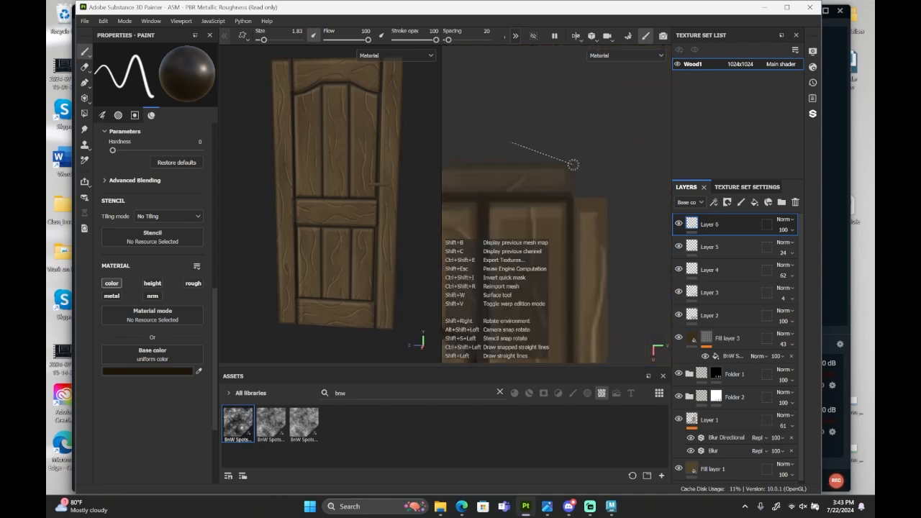
pyautogui.keyDown('shift'); pyautogui.click(573, 165); pyautogui.keyUp('shift')
pyautogui.keyDown('shift'); pyautogui.click(573, 199); pyautogui.keyUp('shift')
# Outline the narrow strip beside the right stile with straight dark shadow lines from top to bottom.
pyautogui.keyDown('shift'); pyautogui.click(608, 200); pyautogui.keyUp('shift')
pyautogui.scroll(-2, 608, 200)
pyautogui.keyDown('alt'); pyautogui.moveTo(611, 331); pyautogui.dragTo(587, 184, button='middle'); pyautogui.keyUp('alt')
pyautogui.scroll(2, 584, 271)
pyautogui.click(565, 271)
pyautogui.keyDown('shift'); pyautogui.click(594, 269); pyautogui.keyUp('shift')
pyautogui.scroll(-2, 596, 265)
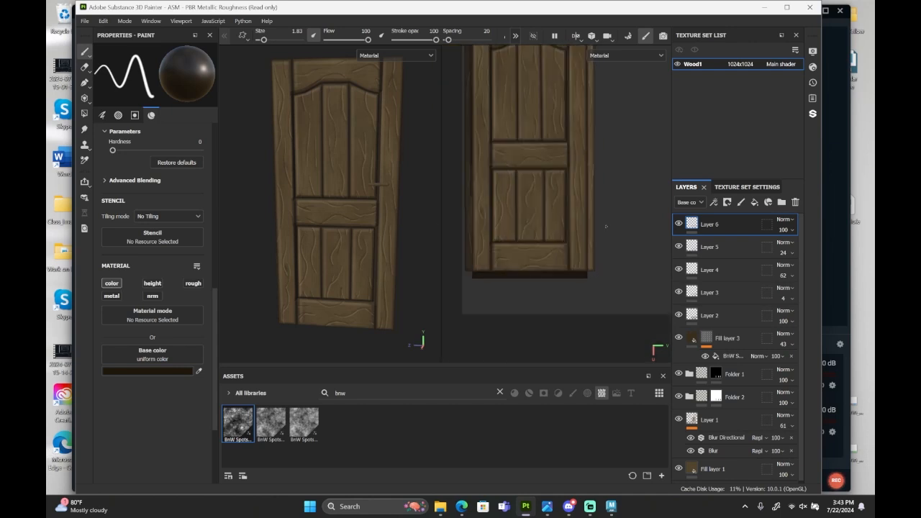
# Outline the narrow dark strip below the door's front face with straight shadow lines.
pyautogui.keyDown('alt'); pyautogui.moveTo(604, 225); pyautogui.dragTo(579, 288, button='middle'); pyautogui.keyUp('alt')
pyautogui.scroll(2, 568, 118)
pyautogui.keyDown('shift'); pyautogui.click(569, 116); pyautogui.keyUp('shift')
pyautogui.scroll(-2, 569, 117)
pyautogui.keyDown('alt'); pyautogui.moveTo(575, 331); pyautogui.dragTo(585, 179, button='middle'); pyautogui.keyUp('alt')
pyautogui.keyDown('shift'); pyautogui.click(588, 246); pyautogui.keyUp('shift')
pyautogui.keyDown('alt'); pyautogui.moveTo(561, 251); pyautogui.dragTo(651, 246, button='middle'); pyautogui.keyUp('alt')
pyautogui.scroll(2, 543, 234)
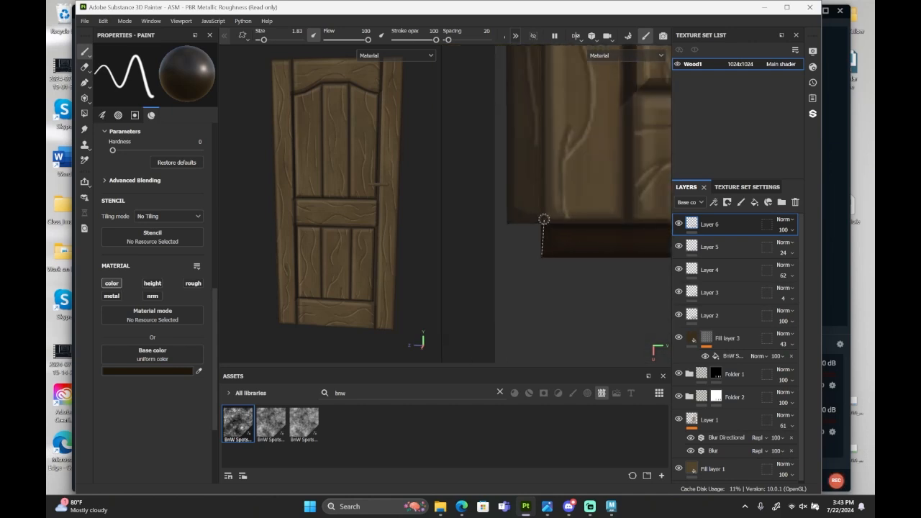
pyautogui.keyDown('shift'); pyautogui.click(542, 220); pyautogui.keyUp('shift')
# Paint a straight shadow line down the outer edge of the narrow strip beside the left stile.
pyautogui.keyDown('alt'); pyautogui.moveTo(535, 144); pyautogui.dragTo(570, 338, button='middle'); pyautogui.keyUp('alt')
pyautogui.scroll(2, 553, 180)
pyautogui.keyDown('shift'); pyautogui.click(557, 173); pyautogui.keyUp('shift')
pyautogui.scroll(-2, 526, 178)
pyautogui.keyDown('alt'); pyautogui.moveTo(545, 288); pyautogui.dragTo(549, 136, button='middle'); pyautogui.keyUp('alt')
pyautogui.scroll(2, 521, 288)
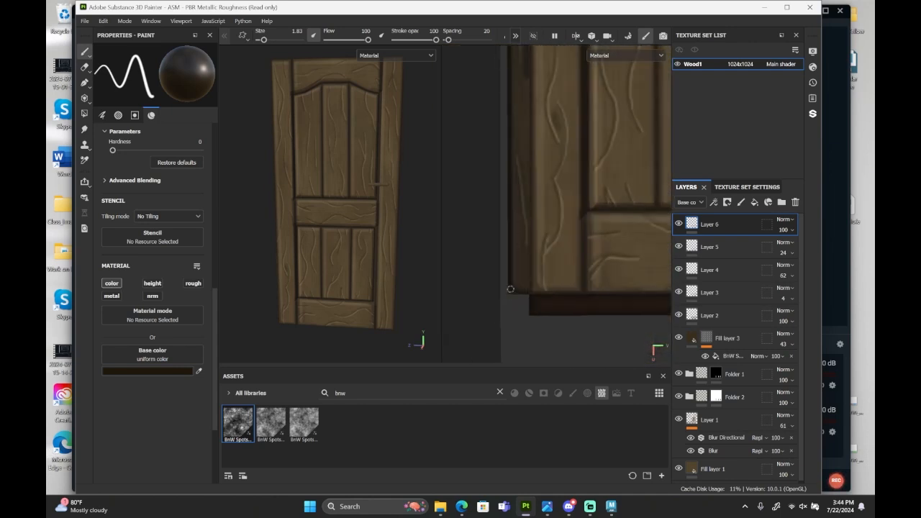
# Lower the opacity of Layer 6 to 54 to soften the painted shadow lines.
pyautogui.scroll(-2, 496, 305)
pyautogui.keyDown('alt'); pyautogui.moveTo(345, 247); pyautogui.dragTo(327, 232); pyautogui.keyUp('alt')
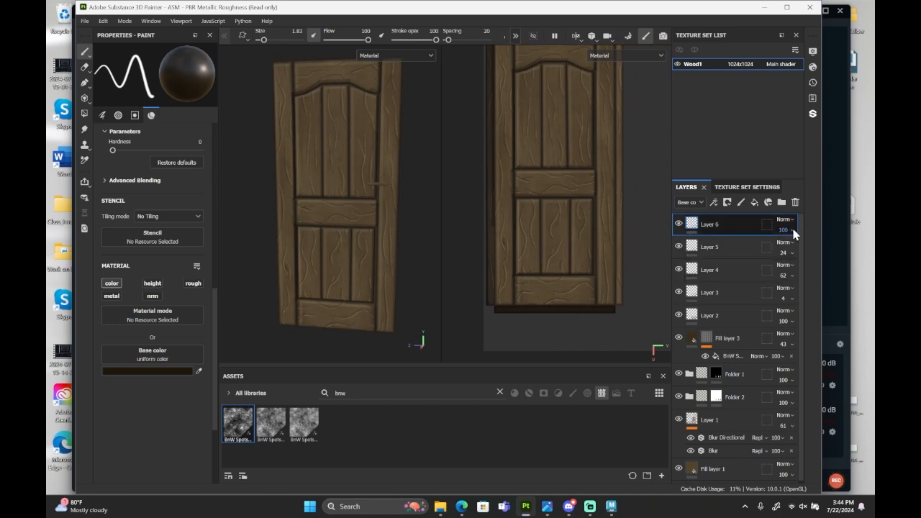
pyautogui.click(793, 248)
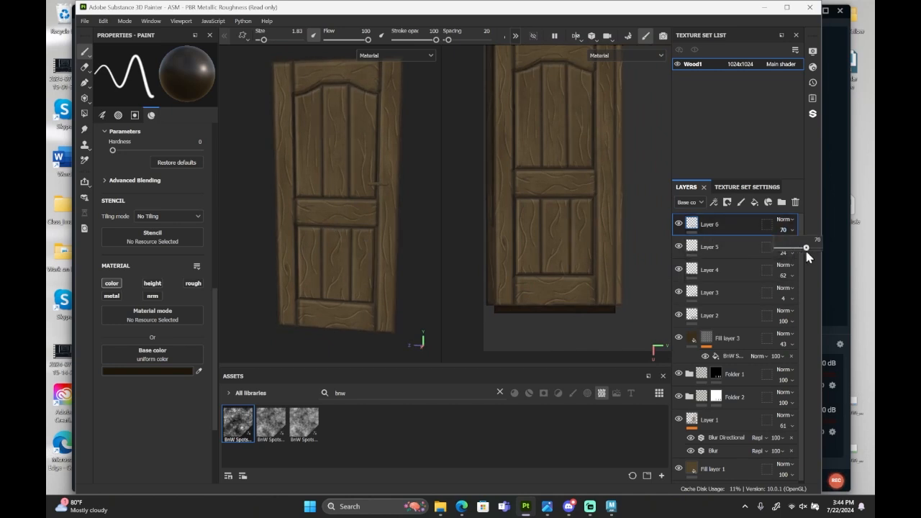
pyautogui.moveTo(800, 258); pyautogui.dragTo(799, 257)
pyautogui.keyDown('alt'); pyautogui.moveTo(354, 242); pyautogui.dragTo(307, 232); pyautogui.keyUp('alt')
pyautogui.scroll(-2, 616, 245)
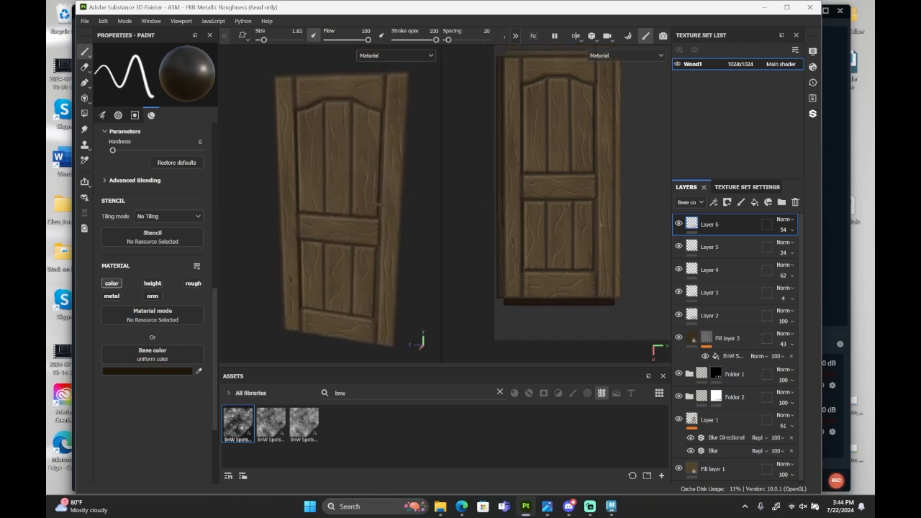
# Add a new paint layer above Layer 6 and set the paint's base colour to light beige B6AD9F.
pyautogui.click(741, 204)
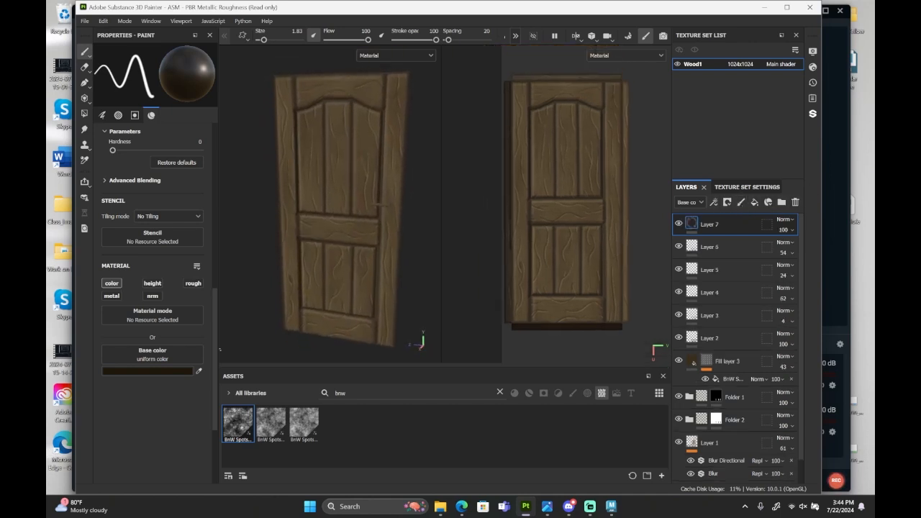
pyautogui.click(141, 374)
pyautogui.moveTo(170, 256); pyautogui.dragTo(142, 259)
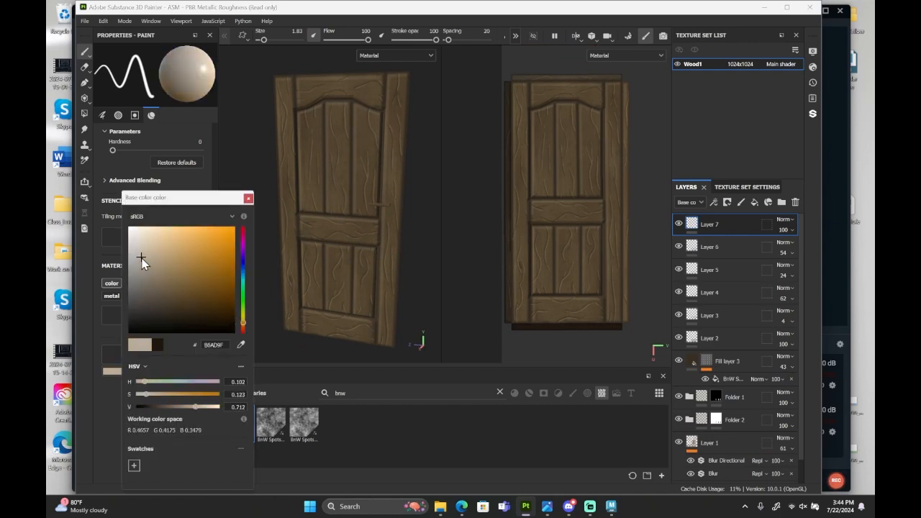
pyautogui.click(248, 202)
# Outline the door's front face with straight light highlight lines along its right, bottom, left and top edges.
pyautogui.scroll(2, 602, 187)
pyautogui.keyDown('alt'); pyautogui.moveTo(603, 123); pyautogui.dragTo(571, 215, button='middle'); pyautogui.keyUp('alt')
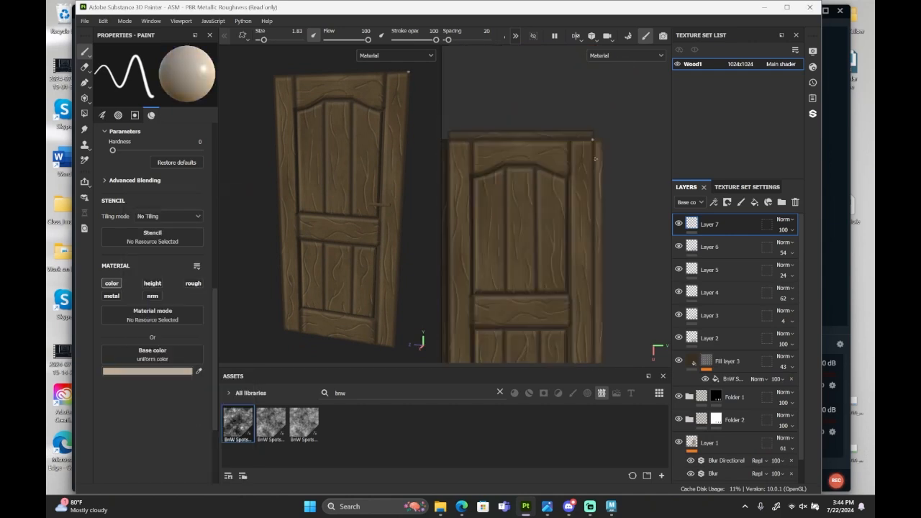
pyautogui.scroll(3, 595, 159)
pyautogui.keyDown('alt'); pyautogui.moveTo(596, 316); pyautogui.dragTo(568, 64, button='middle'); pyautogui.keyUp('alt')
pyautogui.keyDown('shift'); pyautogui.click(562, 285); pyautogui.keyUp('shift')
pyautogui.keyDown('alt'); pyautogui.moveTo(461, 287); pyautogui.dragTo(666, 277, button='middle'); pyautogui.keyUp('alt')
pyautogui.keyDown('shift'); pyautogui.click(510, 275); pyautogui.keyUp('shift')
pyautogui.keyDown('alt'); pyautogui.moveTo(515, 79); pyautogui.dragTo(515, 353, button='middle'); pyautogui.keyUp('alt')
pyautogui.keyDown('shift'); pyautogui.click(513, 184); pyautogui.keyUp('shift')
pyautogui.keyDown('alt'); pyautogui.moveTo(662, 187); pyautogui.dragTo(453, 200, button='middle'); pyautogui.keyUp('alt')
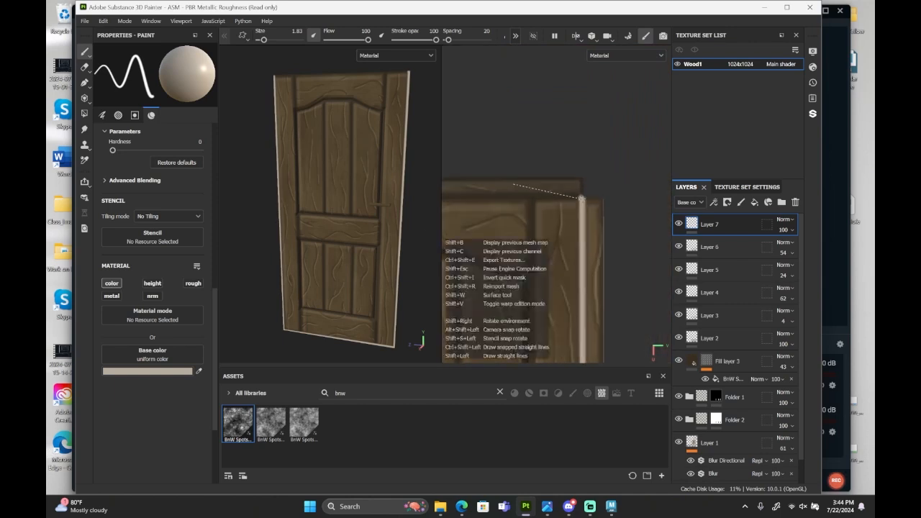
pyautogui.keyDown('shift'); pyautogui.click(581, 198); pyautogui.keyUp('shift')
# Paint straight light highlight lines around the narrow strip above the door's front face.
pyautogui.scroll(-2, 582, 198)
pyautogui.keyDown('alt'); pyautogui.moveTo(367, 183); pyautogui.dragTo(288, 185); pyautogui.keyUp('alt')
pyautogui.scroll(2, 581, 198)
pyautogui.keyDown('shift'); pyautogui.click(582, 179); pyautogui.keyUp('shift')
pyautogui.keyDown('alt'); pyautogui.moveTo(449, 184); pyautogui.dragTo(665, 201, button='middle'); pyautogui.keyUp('alt')
pyautogui.keyDown('shift'); pyautogui.click(540, 195); pyautogui.keyUp('shift')
# Paint straight light highlight lines along the top and outer edge of the strip beside the left stile.
pyautogui.keyDown('shift'); pyautogui.click(516, 218); pyautogui.keyUp('shift')
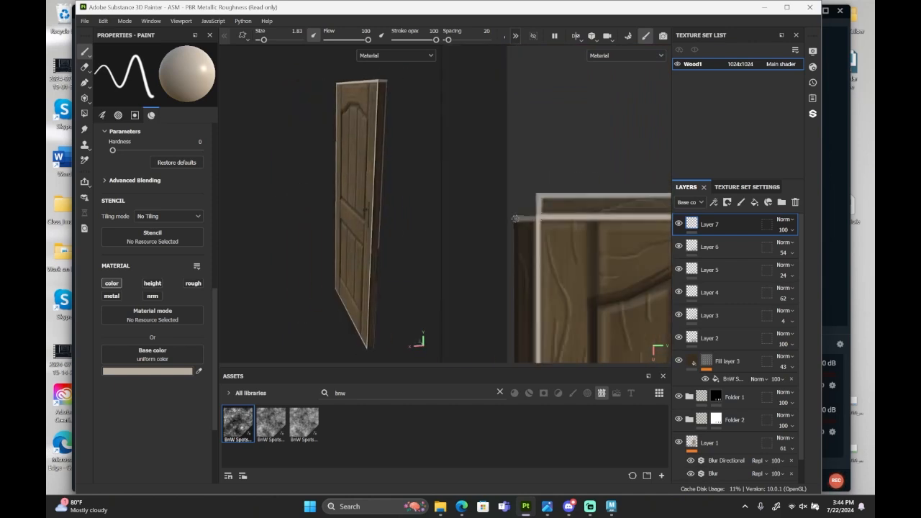
pyautogui.scroll(-3, 515, 219)
pyautogui.keyDown('alt'); pyautogui.moveTo(515, 219); pyautogui.dragTo(514, 104, button='middle'); pyautogui.keyUp('alt')
pyautogui.scroll(3, 514, 284)
pyautogui.keyDown('shift'); pyautogui.click(507, 288); pyautogui.keyUp('shift')
# Paint straight light highlight lines around the narrow strip beside the right stile.
pyautogui.keyDown('alt'); pyautogui.moveTo(662, 288); pyautogui.dragTo(453, 248, button='middle'); pyautogui.keyUp('alt')
pyautogui.scroll(-3, 616, 317)
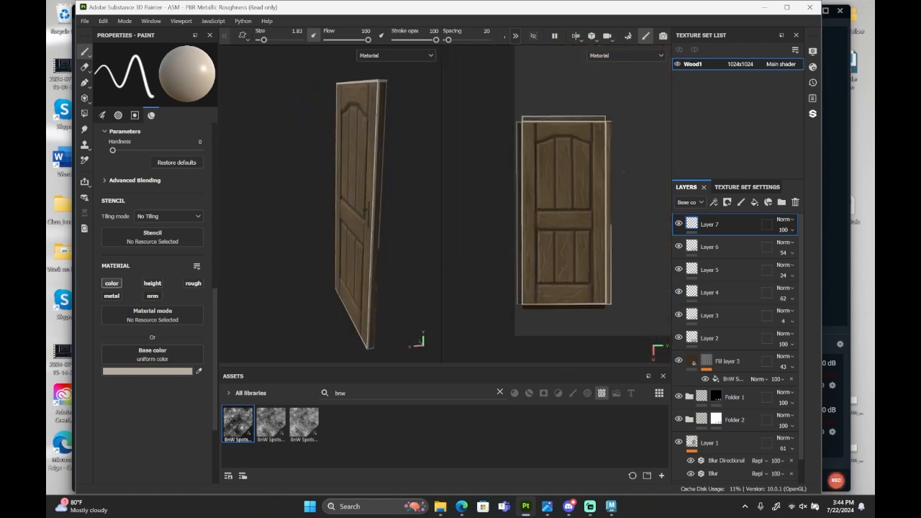
pyautogui.scroll(3, 614, 218)
pyautogui.click(598, 243)
pyautogui.keyDown('alt'); pyautogui.moveTo(600, 58); pyautogui.dragTo(573, 360, button='middle'); pyautogui.keyUp('alt')
pyautogui.keyDown('shift'); pyautogui.click(570, 157); pyautogui.keyUp('shift')
pyautogui.scroll(-4, 568, 153)
pyautogui.keyDown('alt'); pyautogui.moveTo(568, 154); pyautogui.dragTo(608, 91, button='middle'); pyautogui.keyUp('alt')
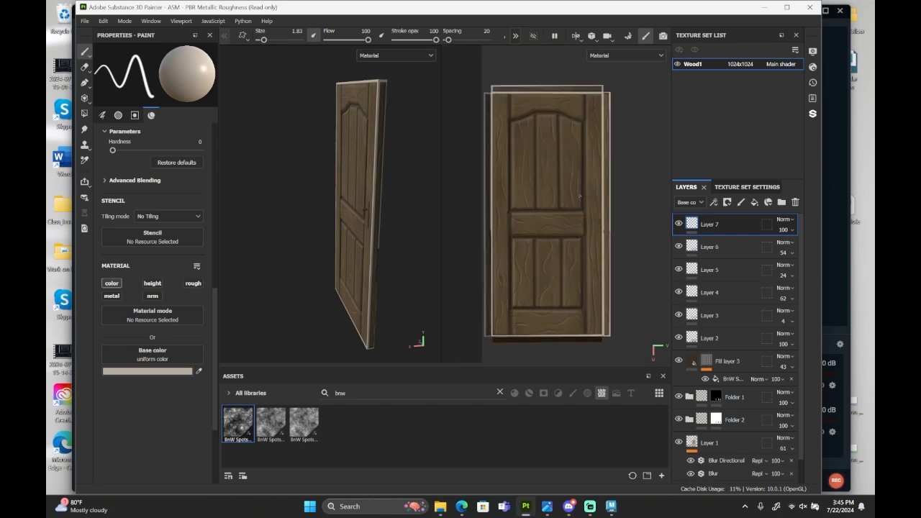
# Lower the opacity of Layer 7 to 17 so the edge highlights blend into the wood.
pyautogui.keyDown('alt'); pyautogui.moveTo(327, 216); pyautogui.dragTo(407, 201); pyautogui.keyUp('alt')
pyautogui.click(791, 230)
pyautogui.click(782, 250)
# Add a Blur filter to Layer 7 and check the softened edge highlights on the door.
pyautogui.rightClick(715, 225)
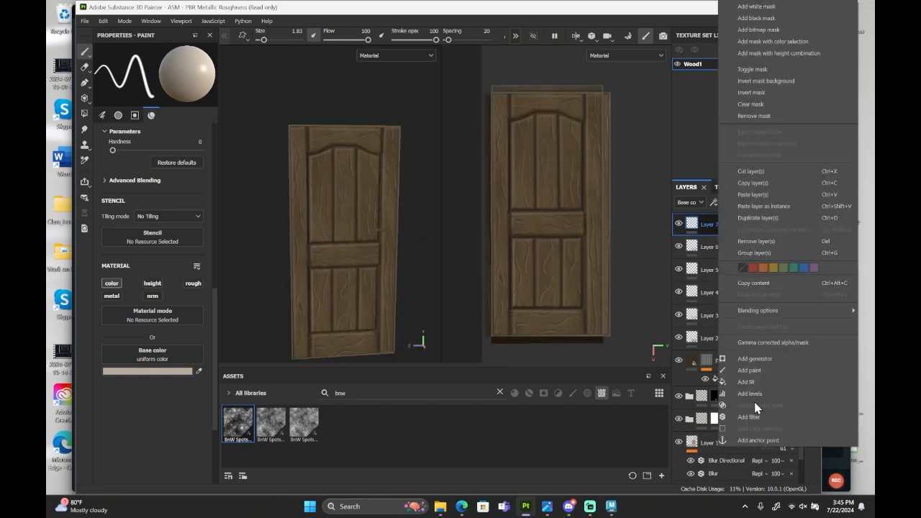
pyautogui.click(755, 416)
pyautogui.click(159, 92)
pyautogui.click(246, 127)
pyautogui.keyDown('alt'); pyautogui.moveTo(357, 288); pyautogui.dragTo(329, 258); pyautogui.keyUp('alt')
pyautogui.scroll(5, 393, 251)
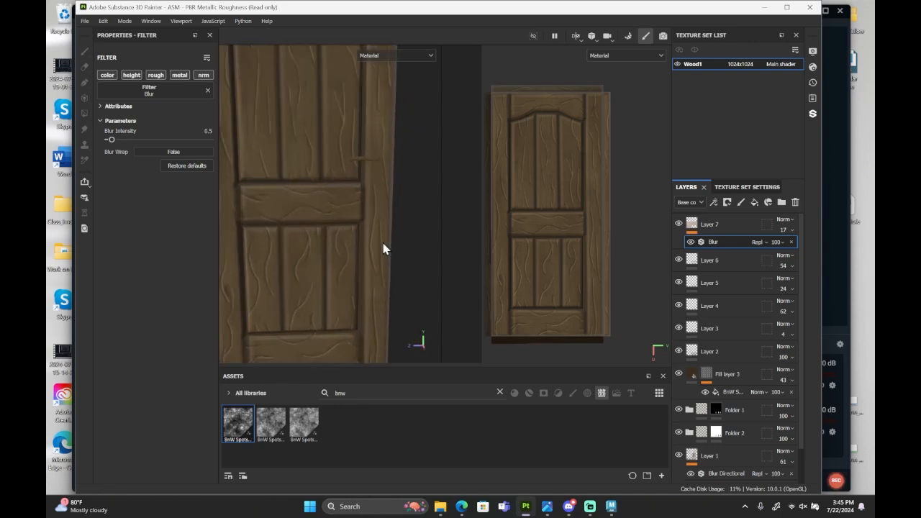
# Set the opacity of Layer 6 to 52 and make it the active layer.
pyautogui.scroll(-4, 384, 248)
pyautogui.keyDown('alt'); pyautogui.moveTo(377, 218); pyautogui.dragTo(373, 271); pyautogui.keyUp('alt')
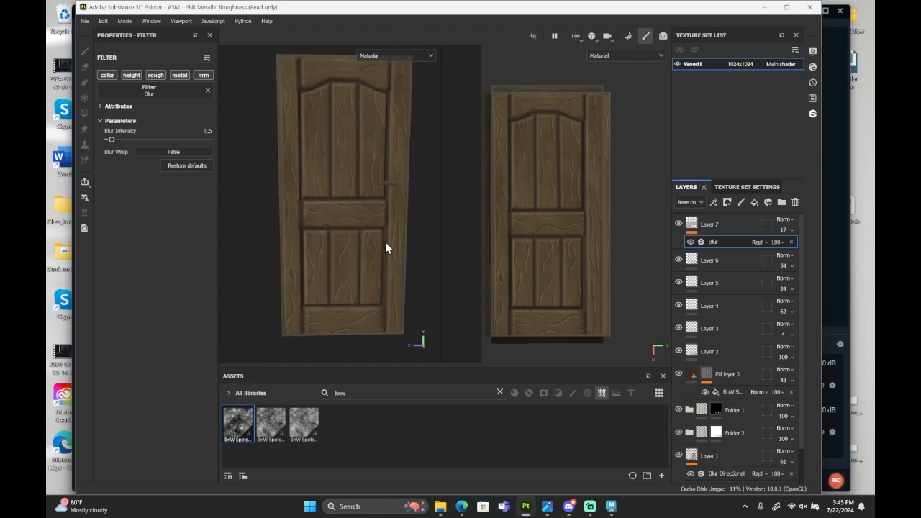
pyautogui.keyDown('alt'); pyautogui.moveTo(387, 248); pyautogui.dragTo(400, 259, button='middle'); pyautogui.keyUp('alt')
pyautogui.click(790, 266)
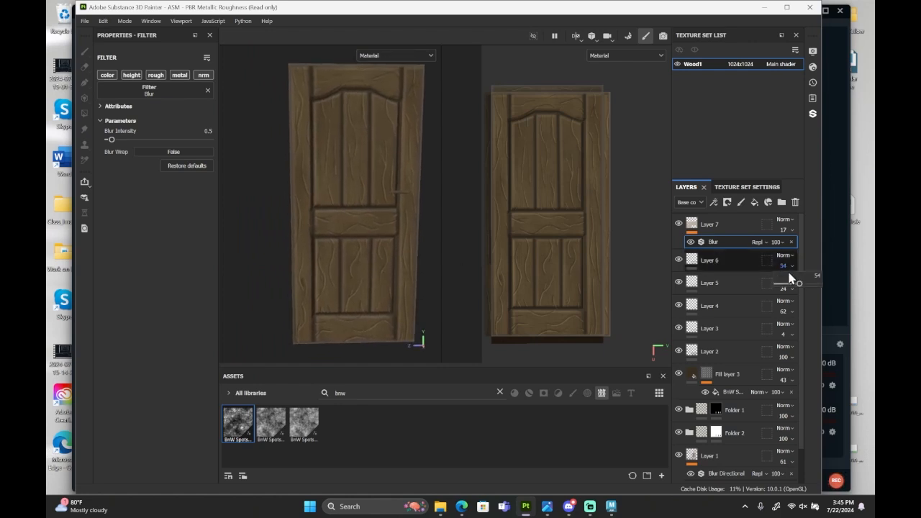
pyautogui.moveTo(792, 282); pyautogui.dragTo(792, 286)
pyautogui.click(741, 261)
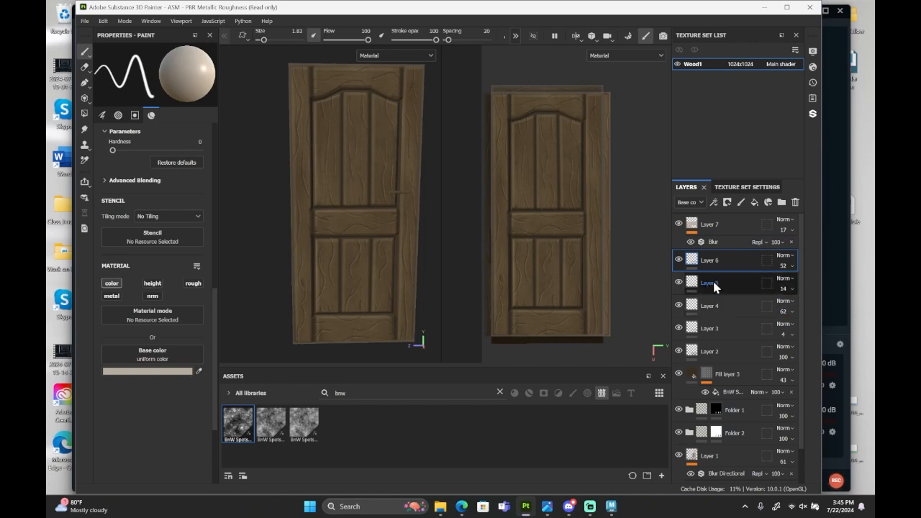
# Lower the opacity of Layer 4 to 29 and of Layer 5 to 5.
pyautogui.click(791, 311)
pyautogui.moveTo(791, 331); pyautogui.dragTo(782, 308)
pyautogui.click(787, 290)
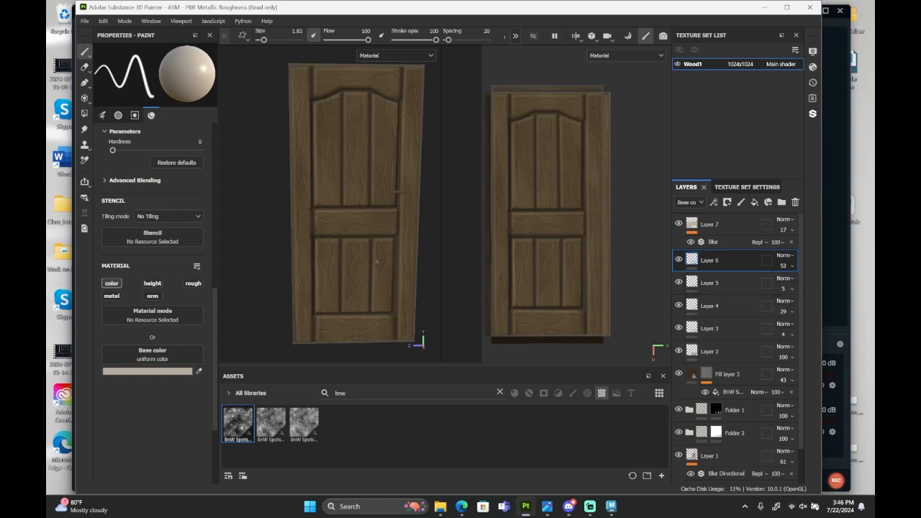
# Inspect the softened grain on the door, test Layer 6 at opacity 0, and set its opacity to 55.
pyautogui.moveTo(376, 262)
pyautogui.keyDown('alt'); pyautogui.mouseDown()
pyautogui.moveTo(339, 277)
pyautogui.moveTo(367, 267)
pyautogui.mouseUp(); pyautogui.keyUp('alt')
pyautogui.scroll(3, 368, 267)
pyautogui.keyDown('alt'); pyautogui.moveTo(368, 195); pyautogui.dragTo(372, 282, button='middle'); pyautogui.keyUp('alt')
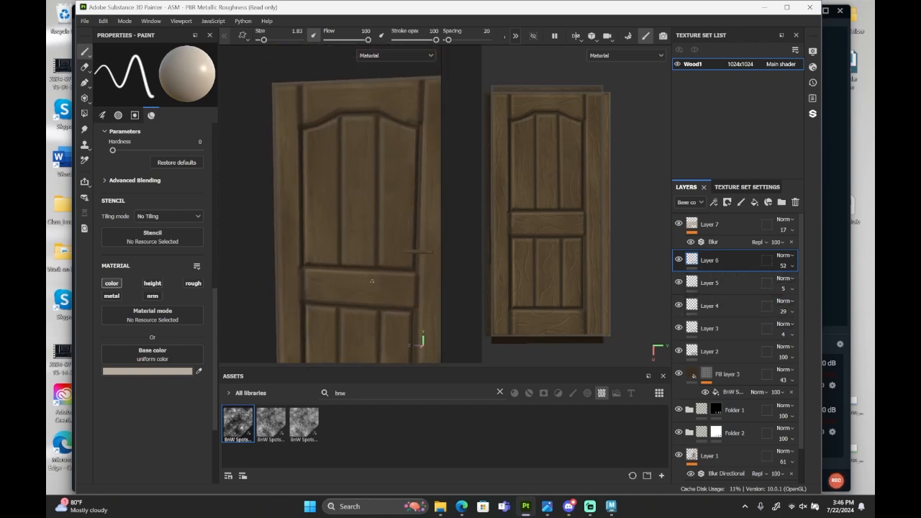
pyautogui.keyDown('alt'); pyautogui.moveTo(372, 281); pyautogui.dragTo(360, 254); pyautogui.keyUp('alt')
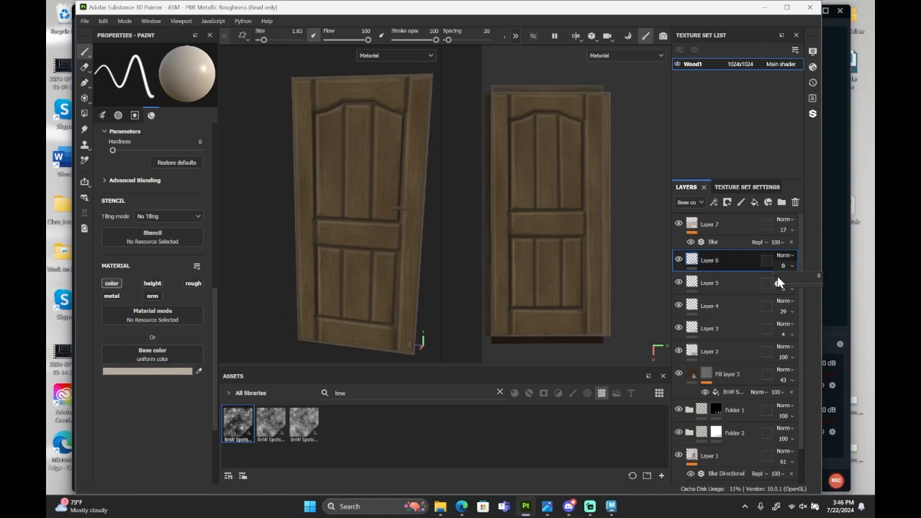
pyautogui.moveTo(795, 286); pyautogui.dragTo(798, 294)
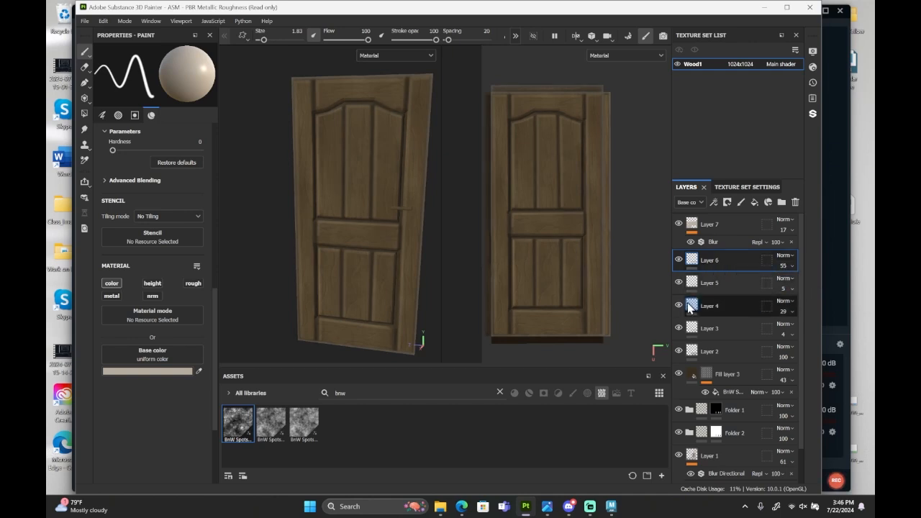
# Toggle the visibility of Layers 3 and 2 to compare their effect, and lower the opacity of Layer 2 to 26.
pyautogui.click(679, 331)
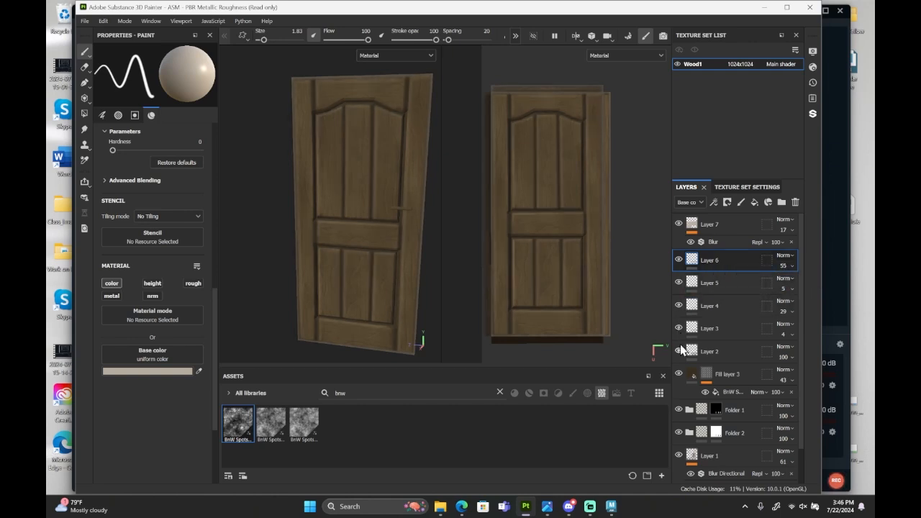
pyautogui.click(679, 351)
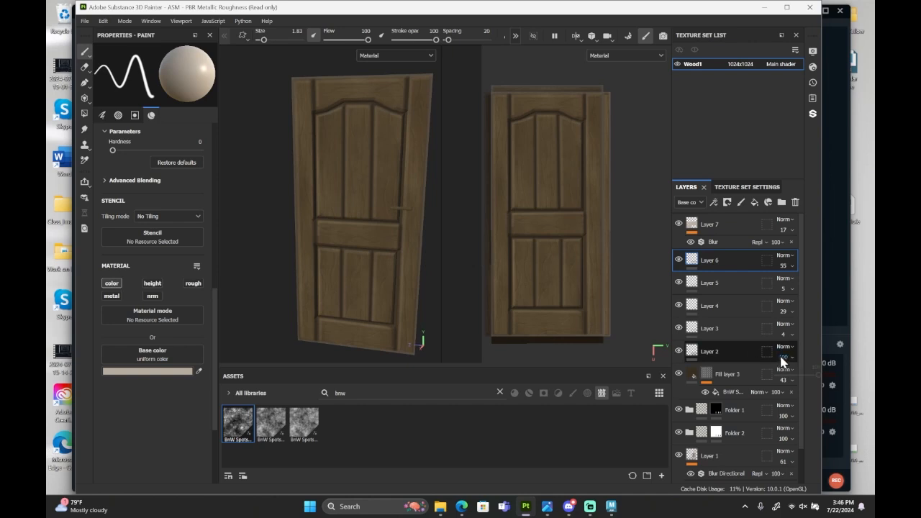
pyautogui.moveTo(790, 377); pyautogui.dragTo(789, 376)
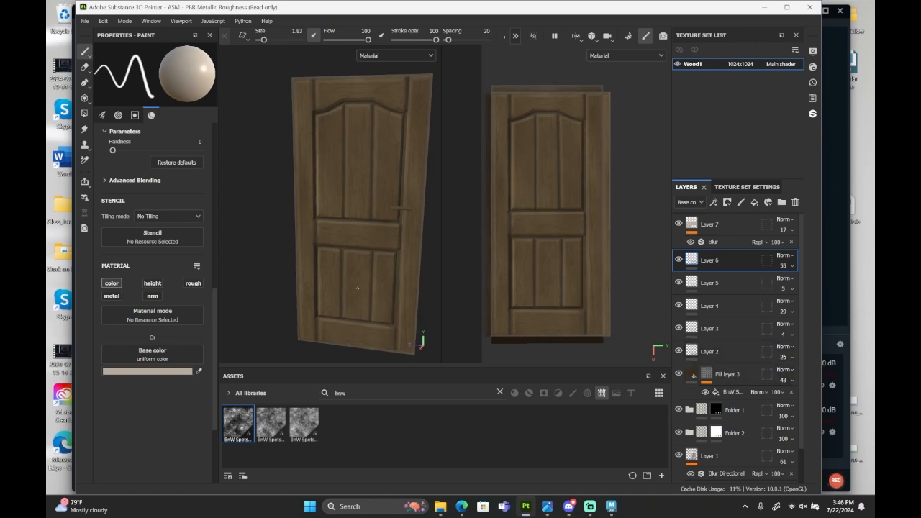
# Lower the opacity of Layer 3 to 2 and check the blended shading on the door from several angles.
pyautogui.keyDown('alt'); pyautogui.moveTo(367, 289); pyautogui.dragTo(387, 296); pyautogui.keyUp('alt')
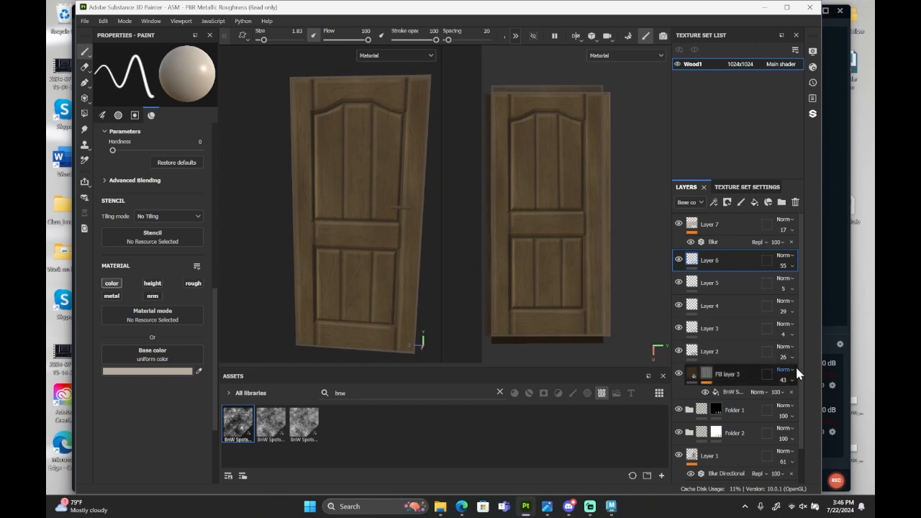
pyautogui.click(792, 335)
pyautogui.moveTo(781, 352); pyautogui.dragTo(777, 353)
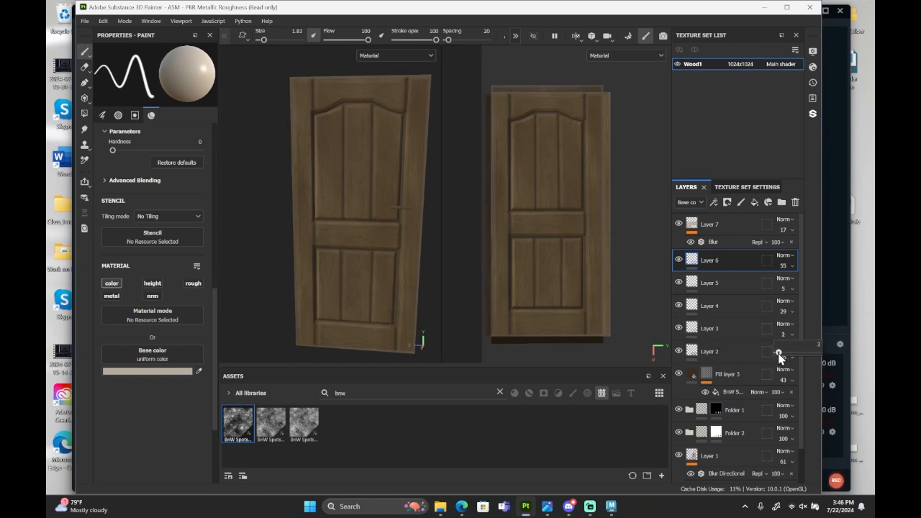
pyautogui.keyDown('alt'); pyautogui.moveTo(356, 271); pyautogui.dragTo(354, 241); pyautogui.keyUp('alt')
pyautogui.keyDown('alt'); pyautogui.moveTo(371, 197); pyautogui.dragTo(384, 223); pyautogui.keyUp('alt')
pyautogui.keyDown('alt'); pyautogui.moveTo(383, 223); pyautogui.dragTo(371, 242, button='middle'); pyautogui.keyUp('alt')
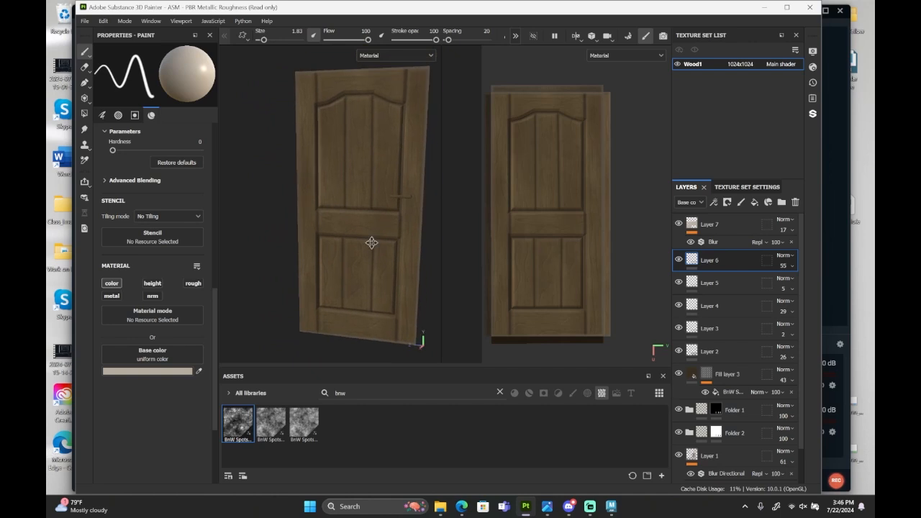